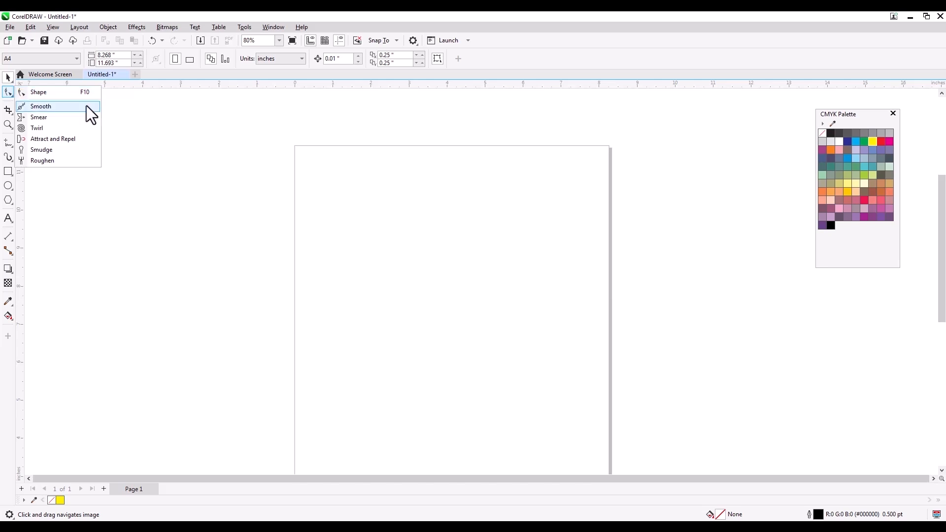
- Marquee-zoom the top of the page to 191% and select the Freehand tool
click(215, 170)
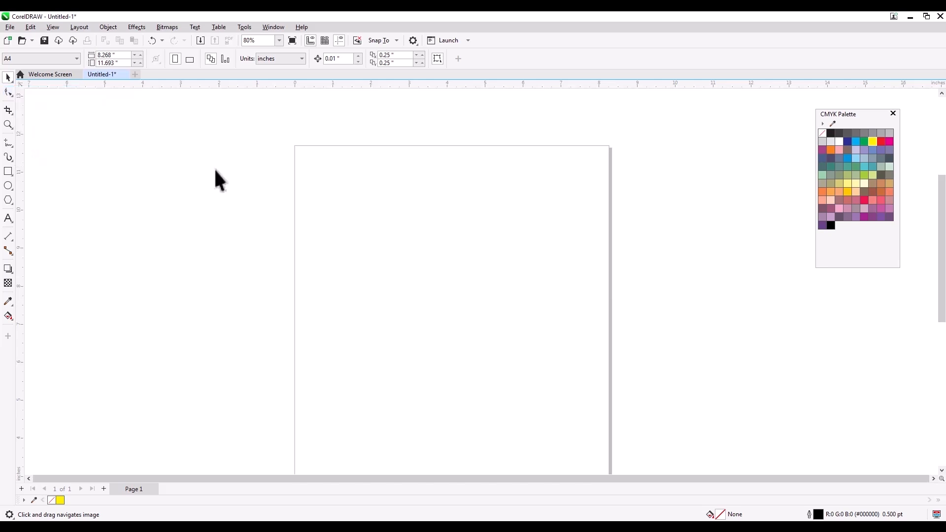
click(8, 123)
drag(266, 120, 654, 251)
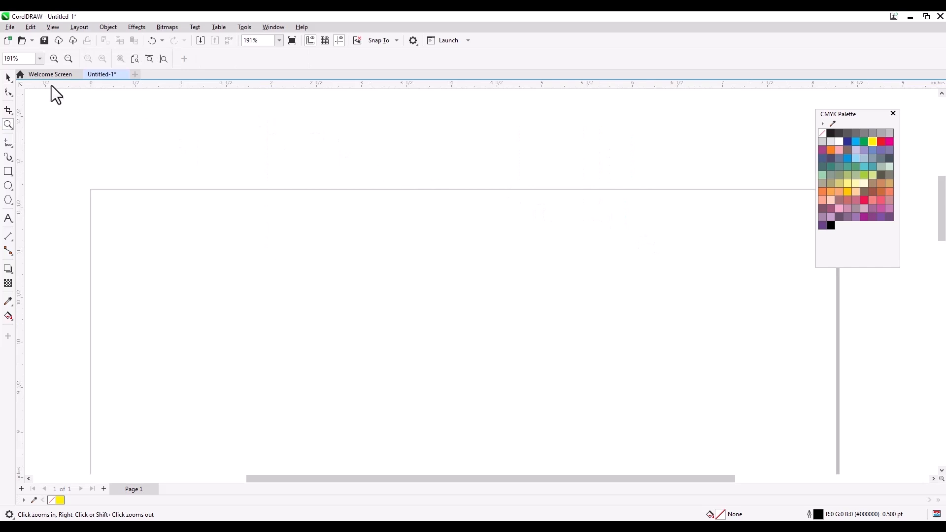
click(8, 146)
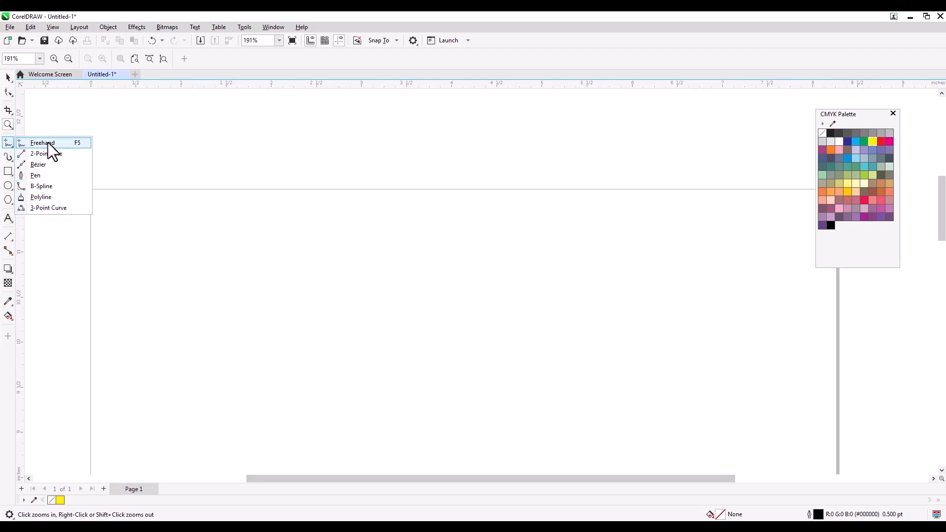
click(9, 93)
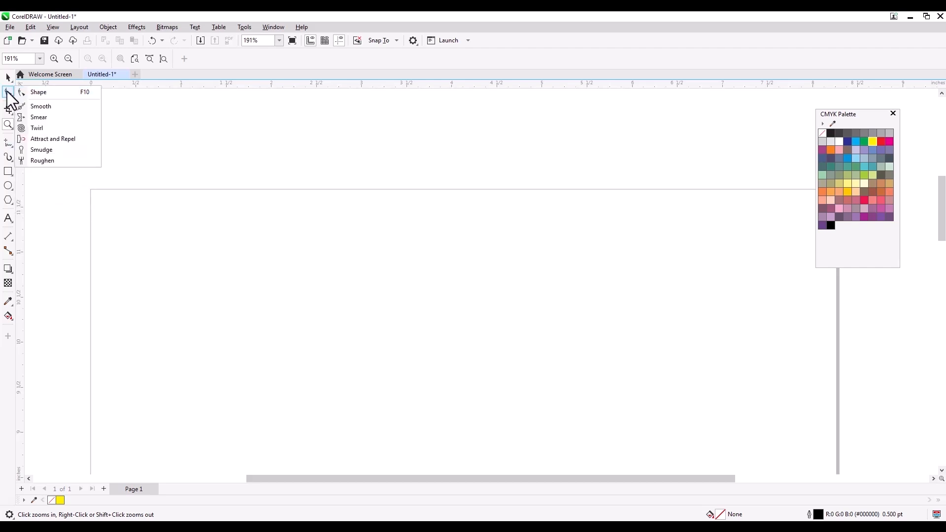
click(9, 143)
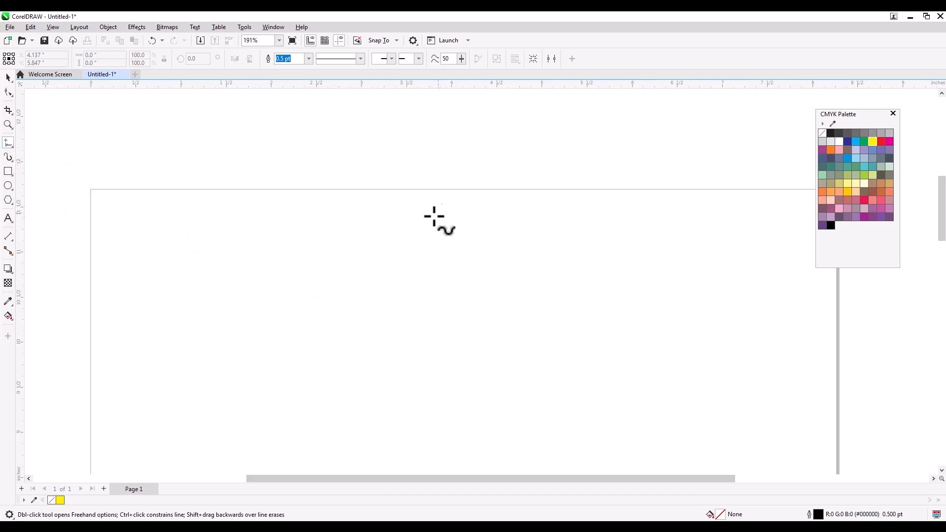
- Sketch a wavy freehand face profile with forehead, nose, lips, chin and jawline
scroll(433, 217, down, 4)
drag(448, 251, 439, 207)
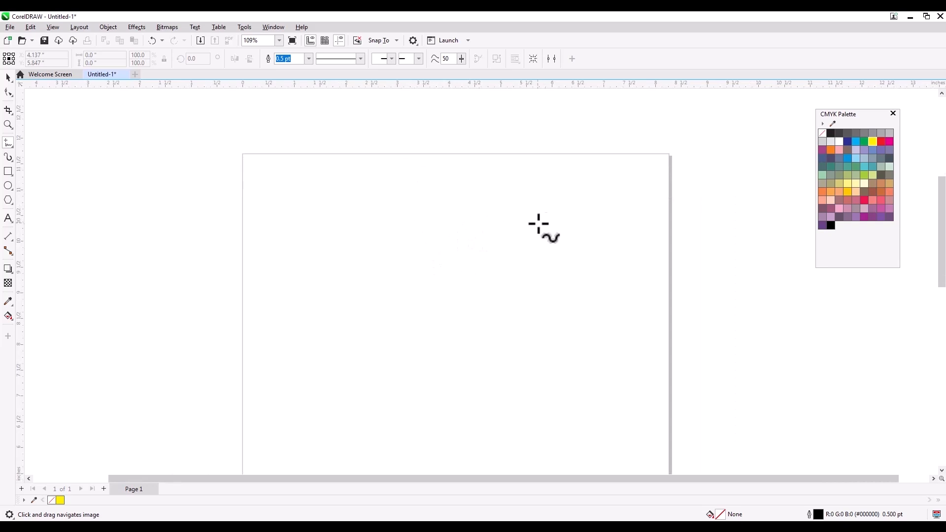
mouse_move(461, 171)
mouse_down()
mouse_move(409, 217)
mouse_move(421, 248)
mouse_move(390, 281)
mouse_move(390, 291)
mouse_move(416, 302)
mouse_move(410, 324)
mouse_move(441, 331)
mouse_move(416, 355)
mouse_move(434, 359)
mouse_move(445, 400)
mouse_move(458, 405)
mouse_move(547, 378)
mouse_move(580, 381)
mouse_up()
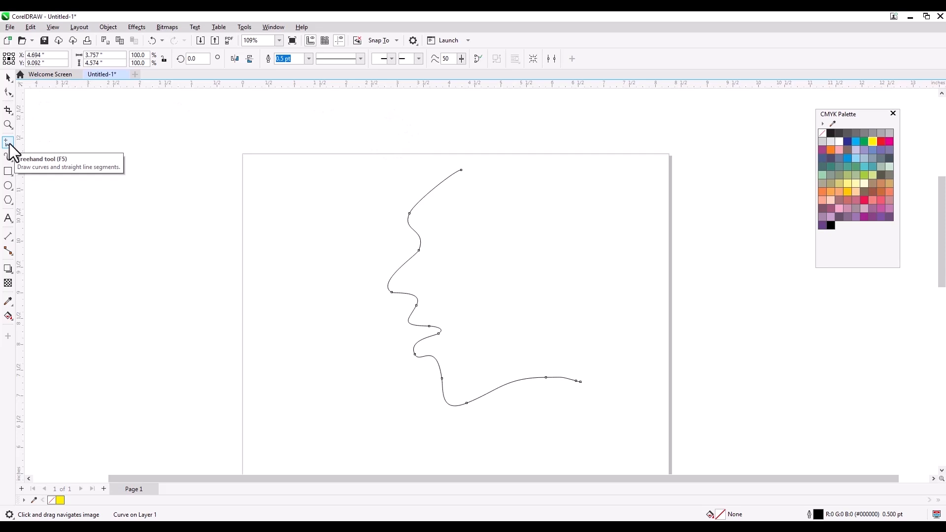
- Try dotted and 3.0/4.0 pt outlines, settling on a solid 0.75 pt outline for the curve
click(361, 59)
click(373, 126)
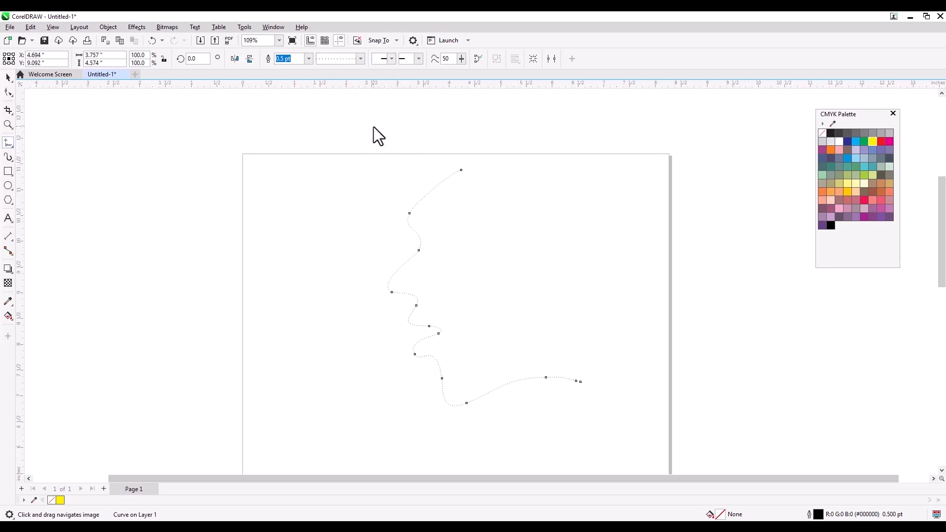
click(359, 57)
click(358, 57)
click(308, 61)
click(295, 121)
click(348, 58)
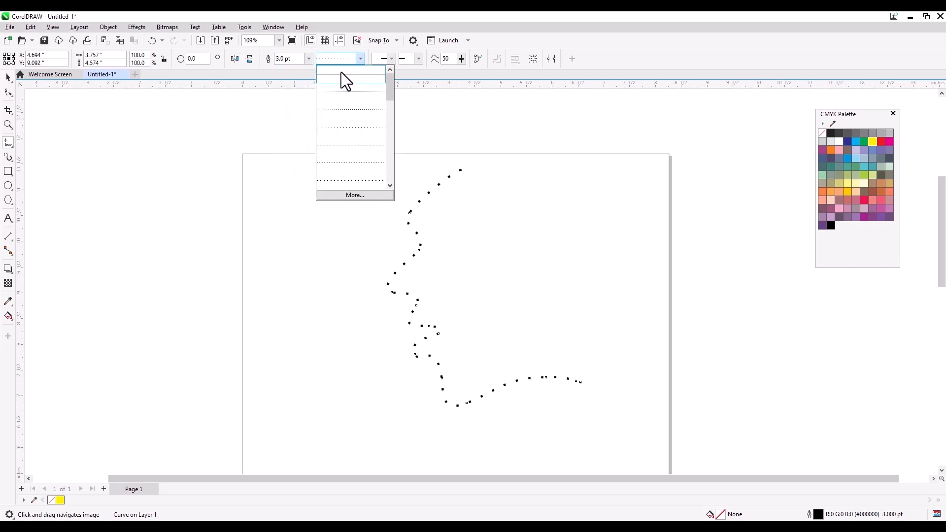
click(344, 73)
click(308, 59)
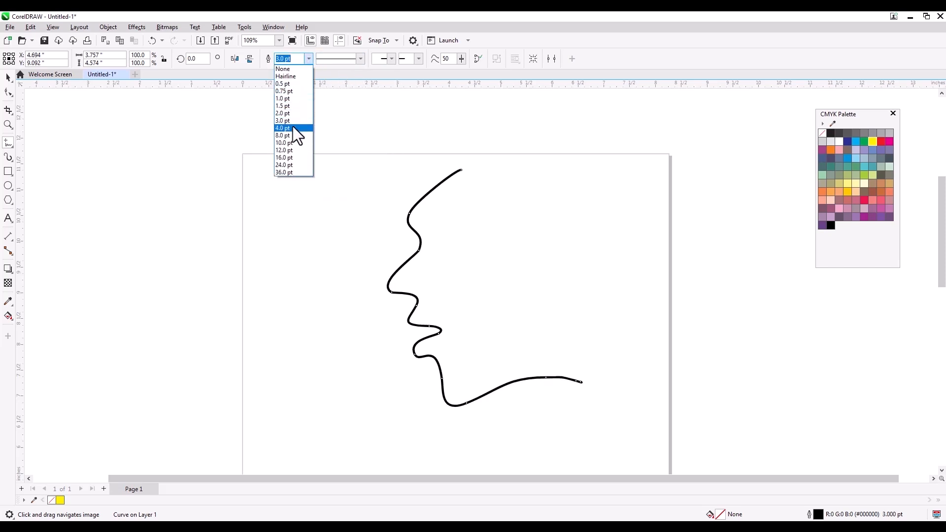
click(293, 128)
click(307, 59)
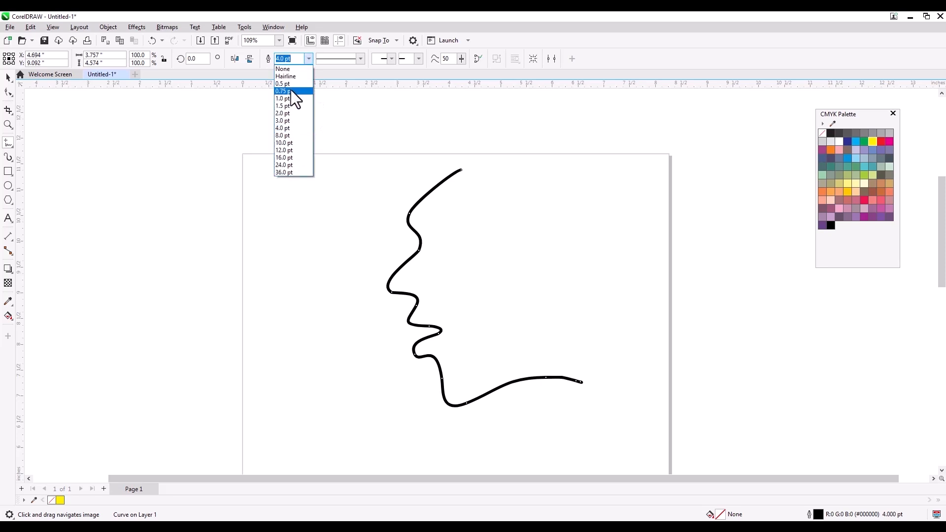
click(290, 91)
click(8, 78)
- Duplicate the profile, mirror it horizontally and move it left to face the original
mouse_move(453, 227)
mouse_down()
mouse_move(528, 227)
mouse_move(448, 227)
mouse_up()
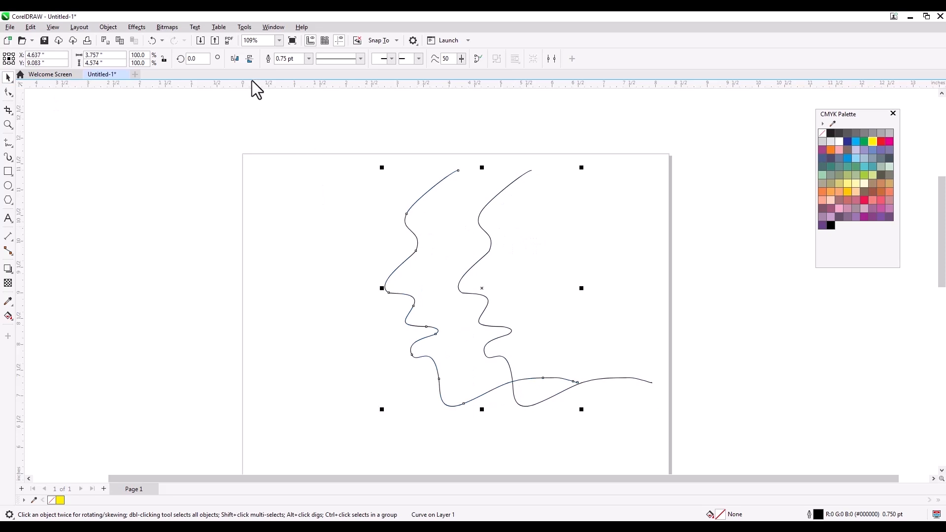
click(235, 59)
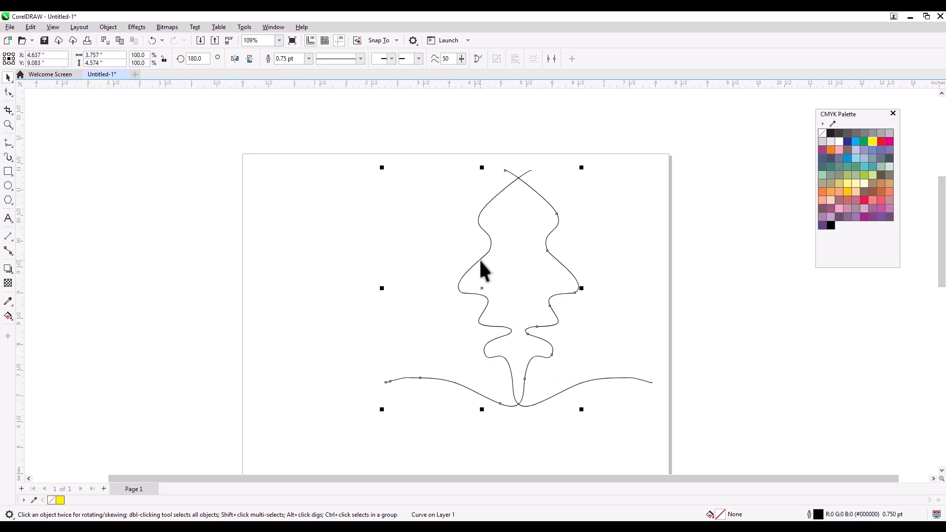
drag(483, 289, 357, 284)
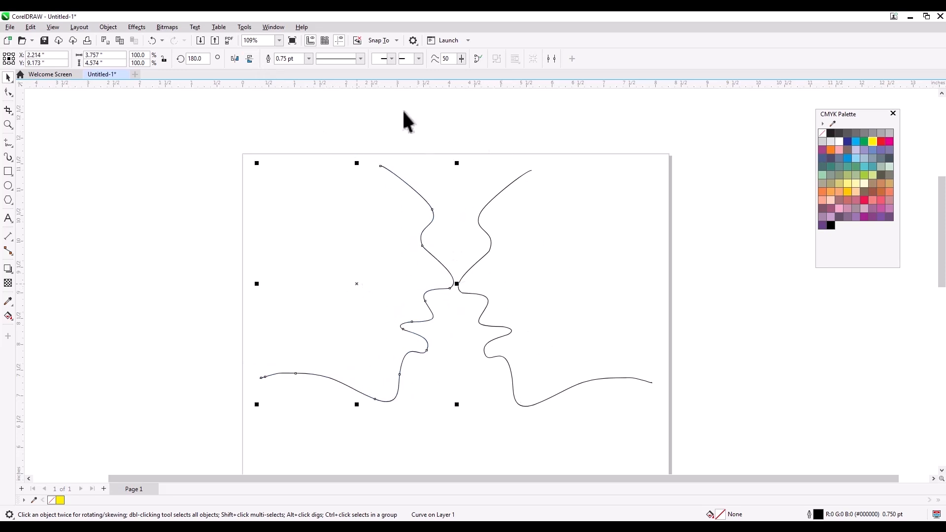
click(251, 59)
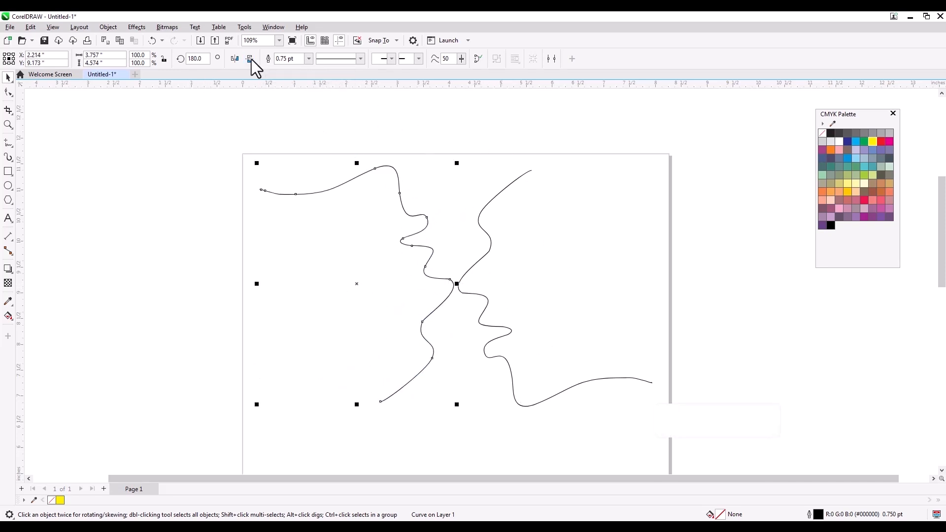
click(250, 60)
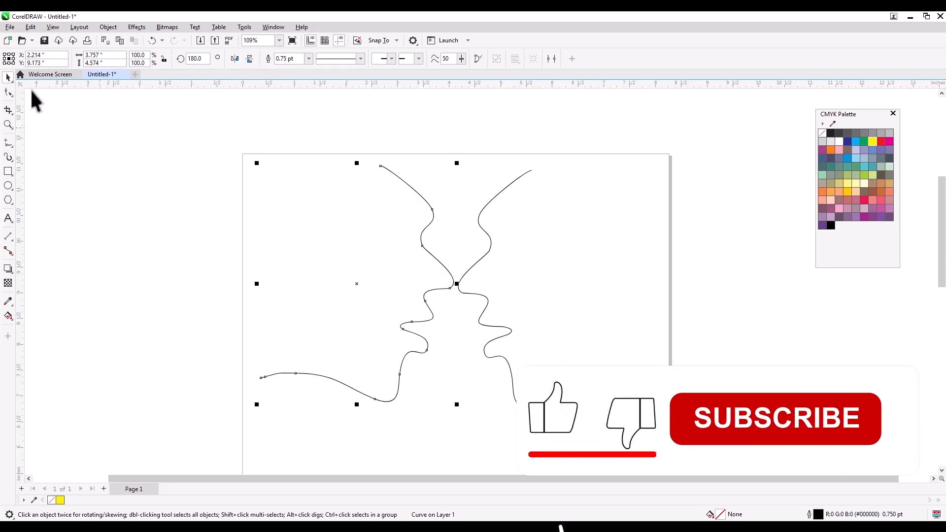
- Select both face profiles and delete them, emptying the page
click(152, 158)
scroll(223, 182, down, 2)
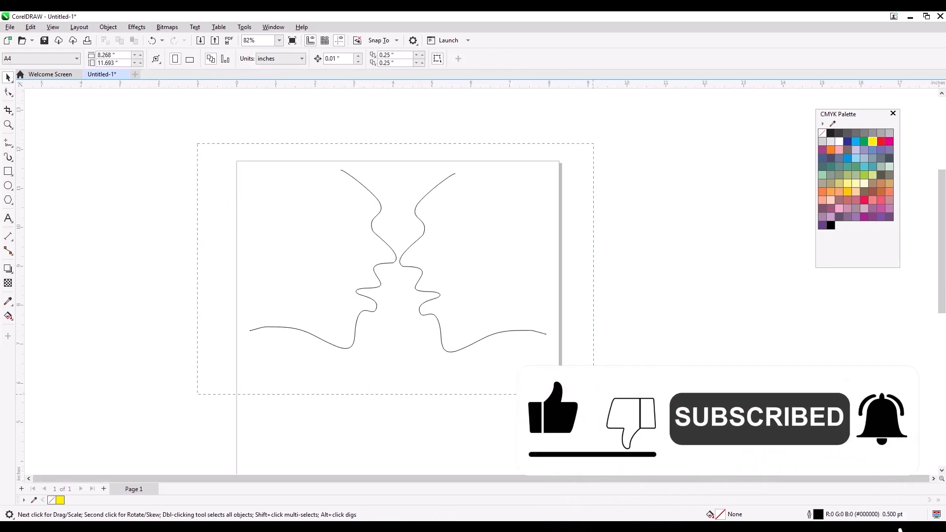
key(ctrl+a)
key(Delete)
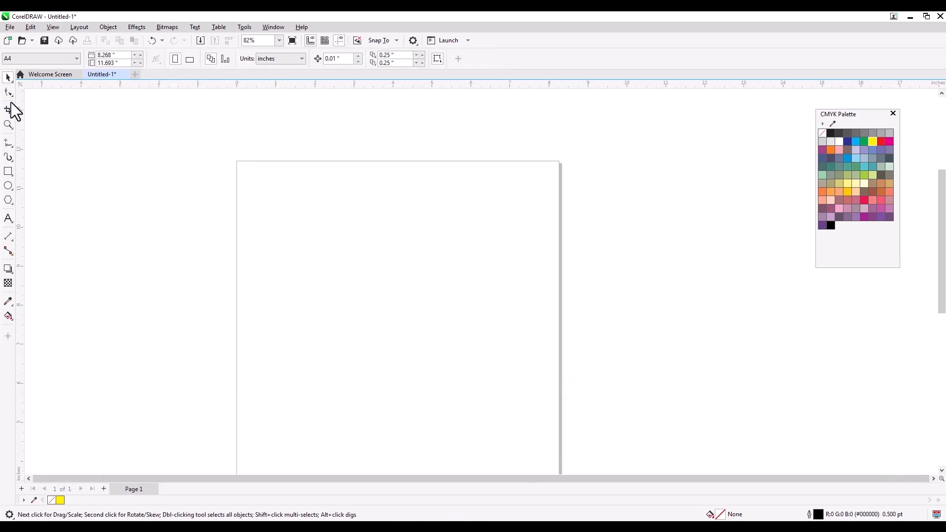
- Draw three horizontal straight lines down the page with the 2-Point Line tool
click(6, 146)
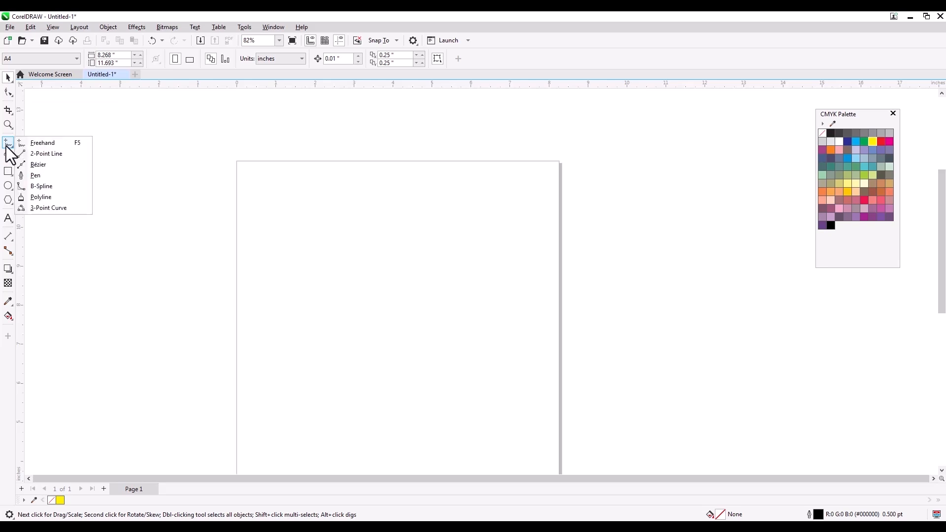
click(47, 153)
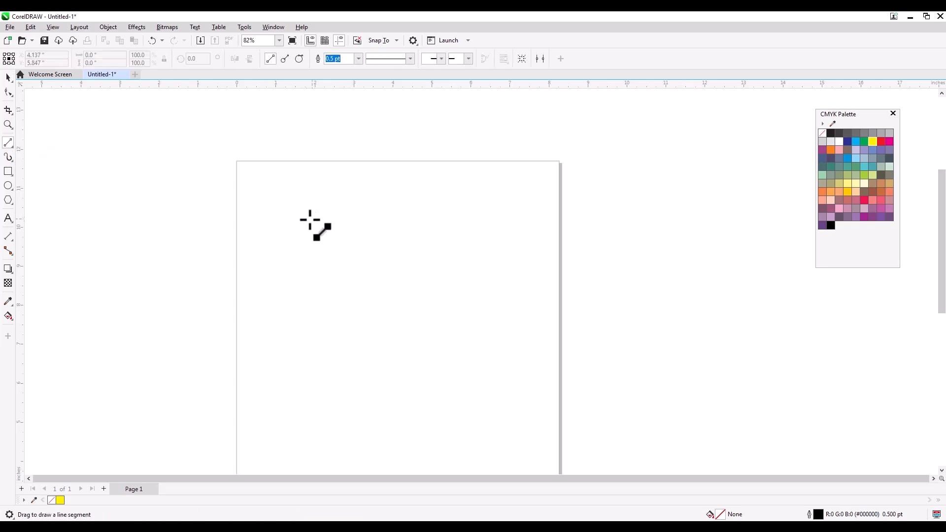
mouse_move(304, 215)
mouse_down()
mouse_move(510, 213)
mouse_move(517, 248)
mouse_move(524, 224)
mouse_up()
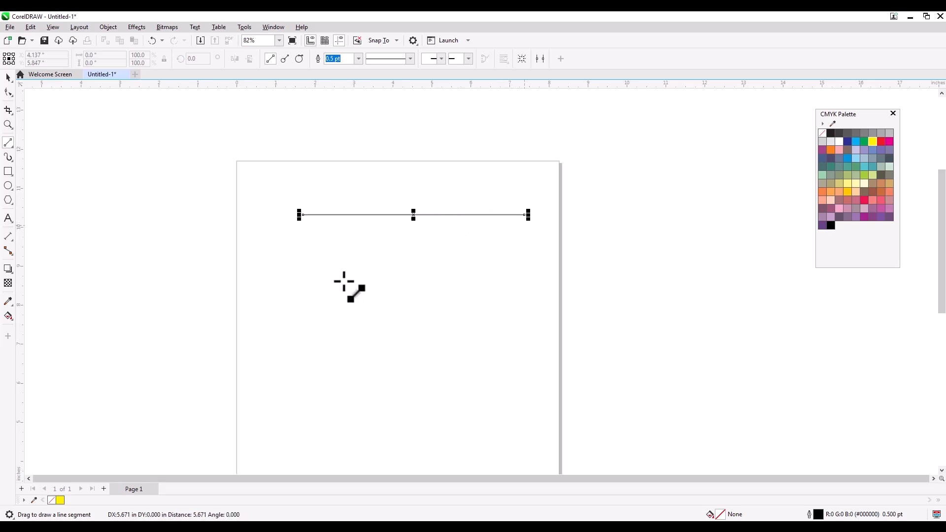
drag(293, 255, 538, 269)
drag(323, 289, 530, 298)
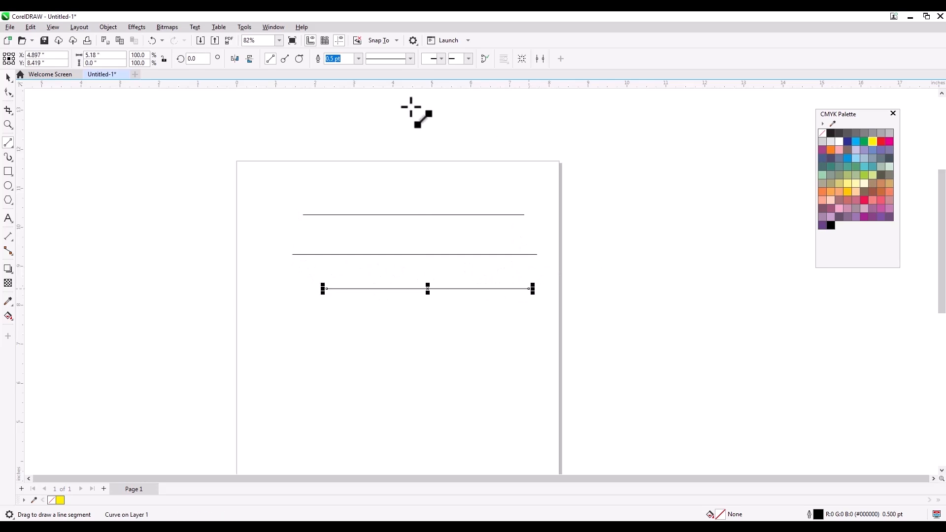
- Give the lowest line a 4.0 pt outline width
click(356, 61)
click(336, 128)
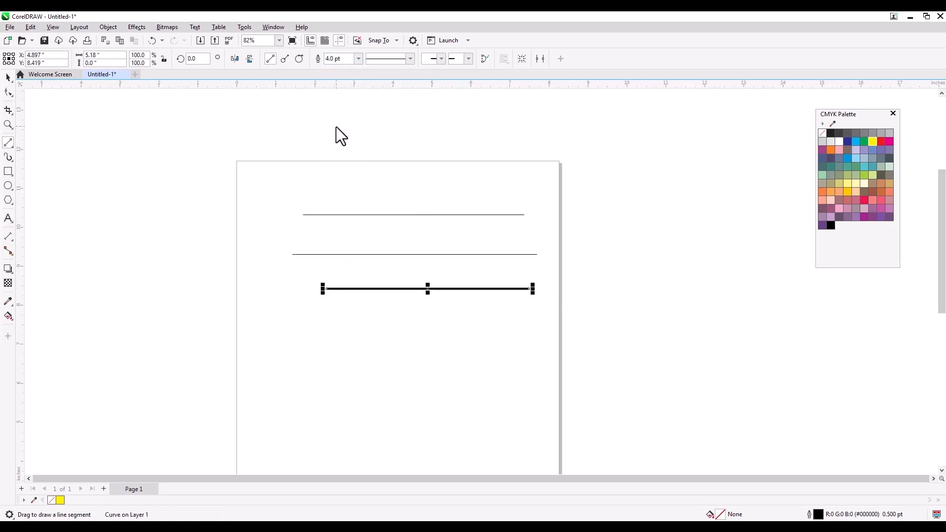
click(8, 78)
click(8, 143)
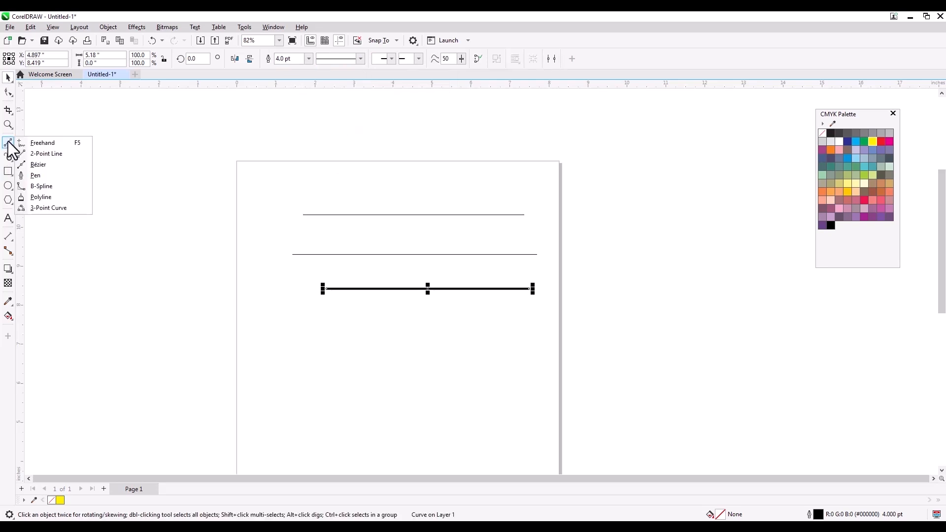
- Draw a closed seven-sided Bézier polygon over the lines
click(50, 166)
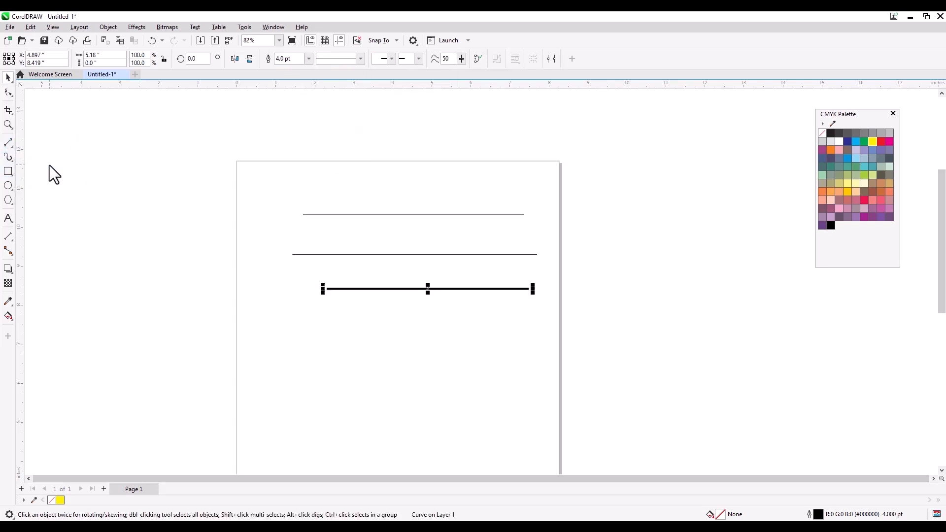
click(254, 239)
click(254, 285)
click(279, 321)
click(350, 349)
click(409, 333)
click(419, 219)
click(369, 169)
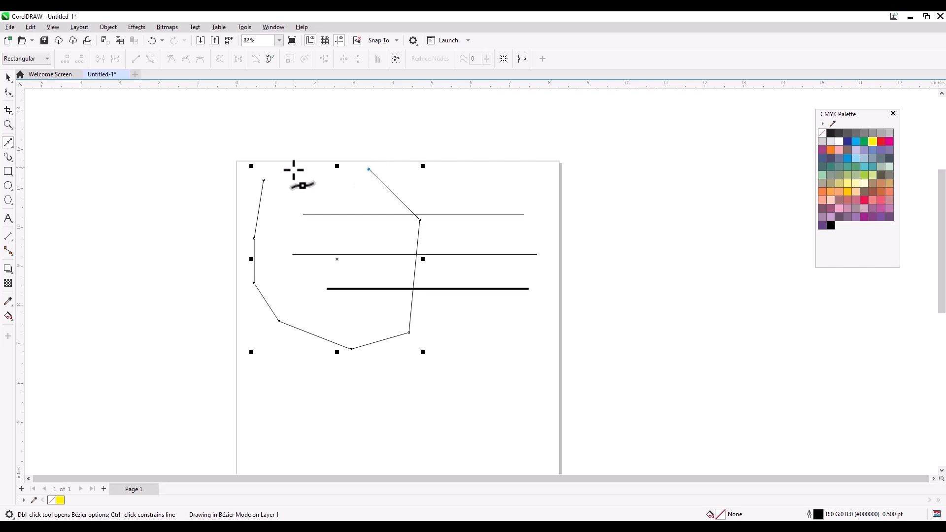
click(264, 180)
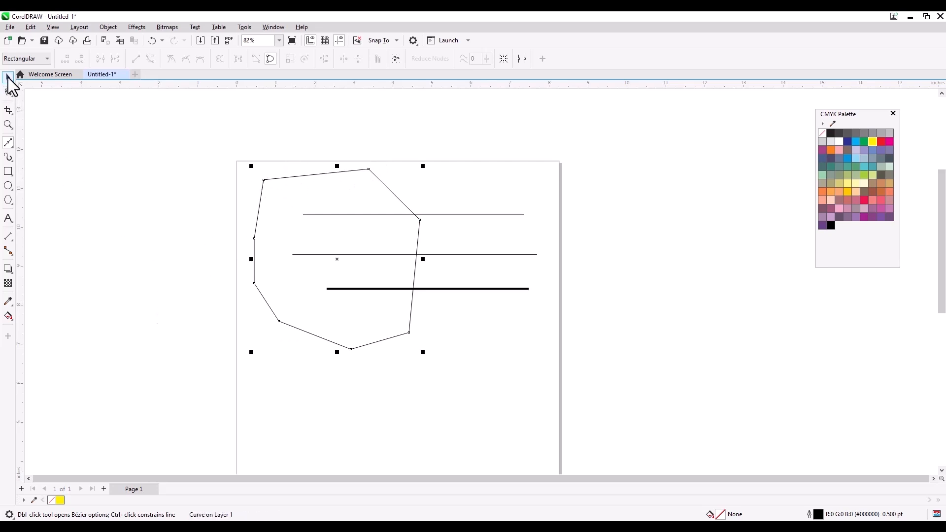
- Nudge the polygon, then select it with the three lines and delete them all
click(9, 78)
drag(291, 212, 315, 216)
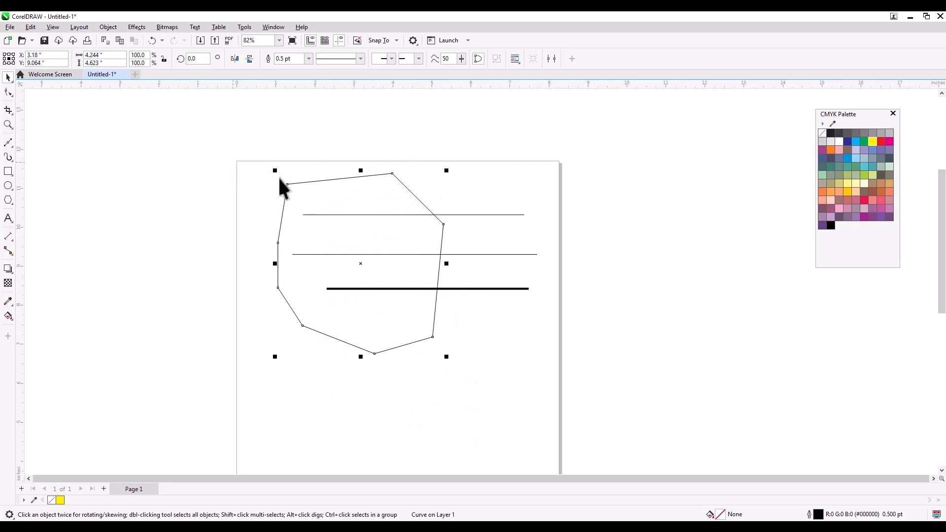
drag(208, 144, 586, 379)
key(Delete)
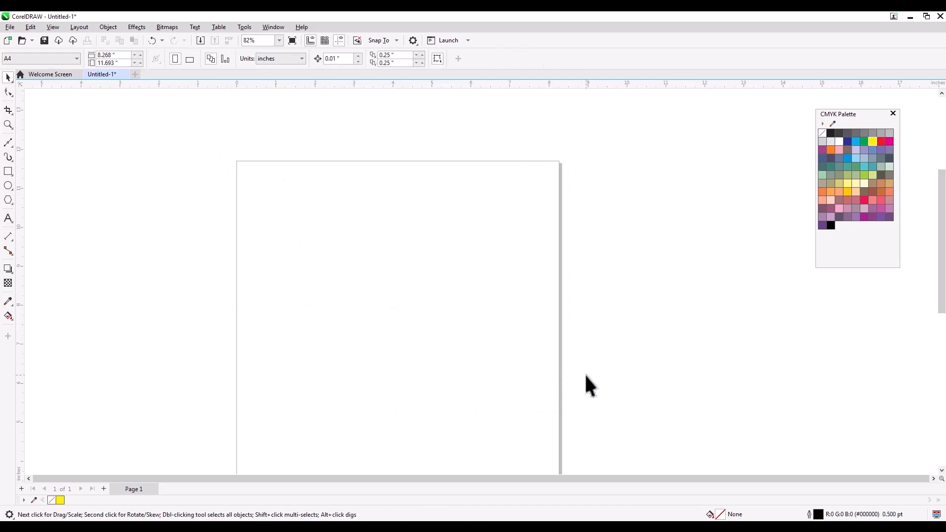
- Draw a closed B-spline through nine control points looping like a hook across the page
click(9, 145)
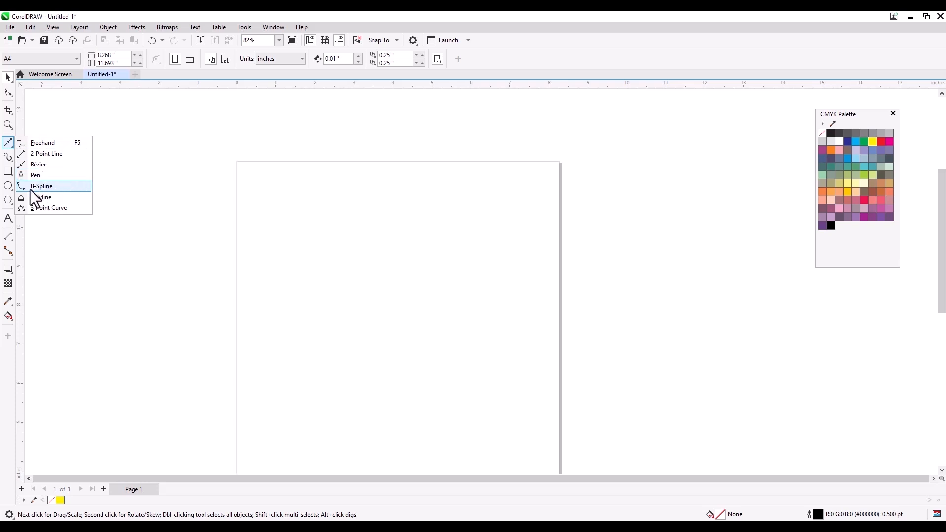
click(56, 187)
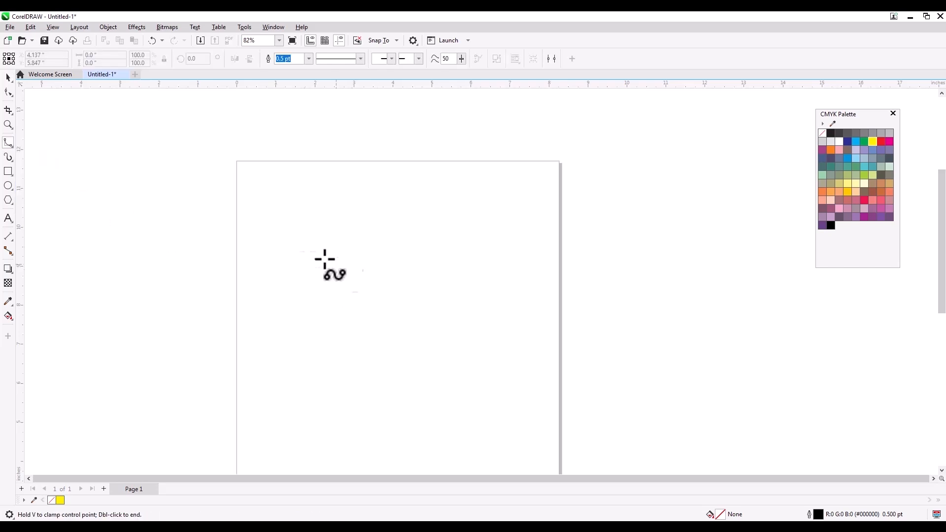
click(385, 181)
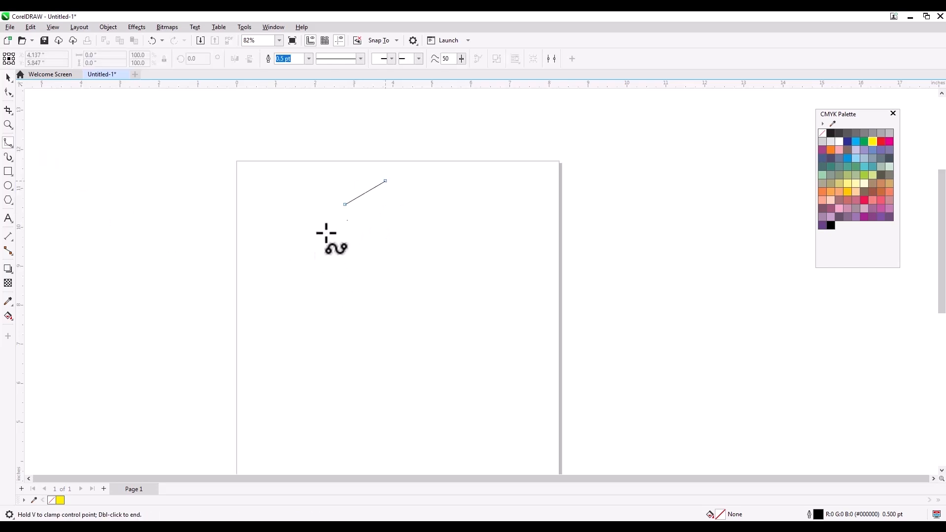
click(274, 250)
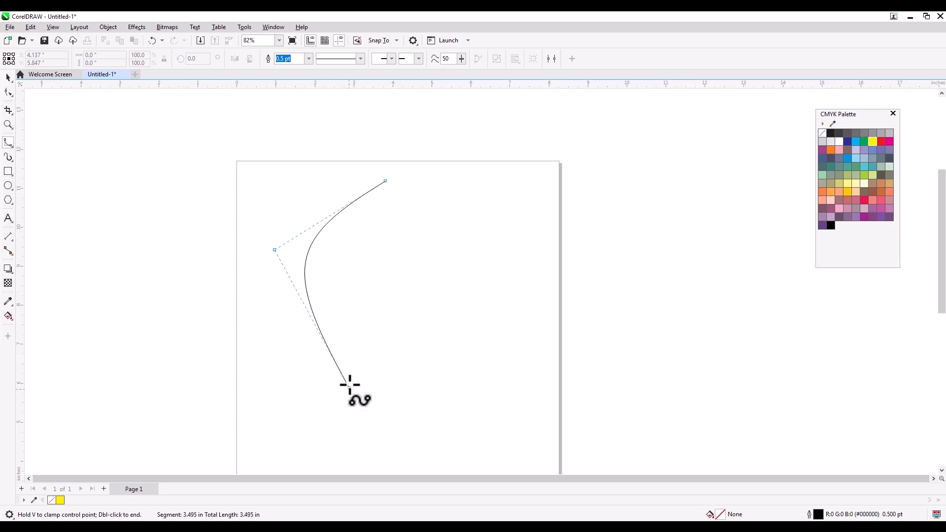
click(328, 321)
click(400, 225)
click(465, 273)
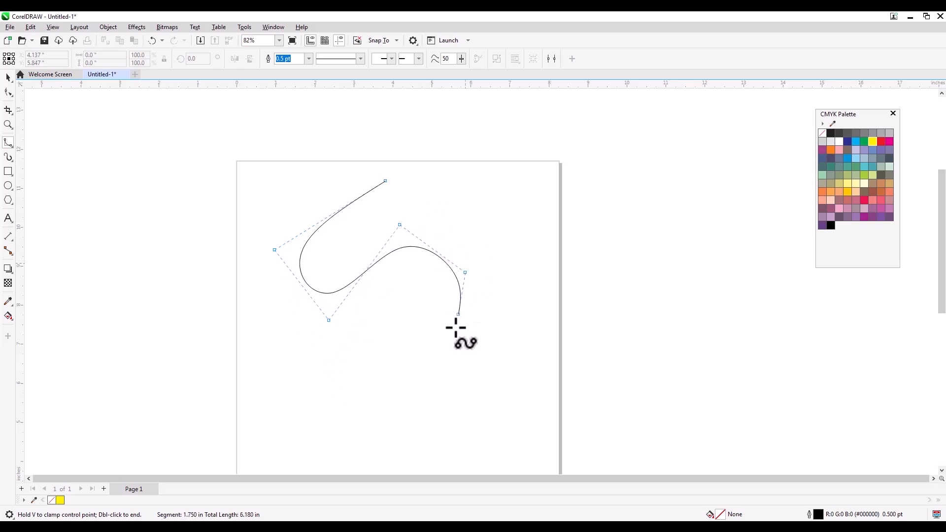
click(314, 360)
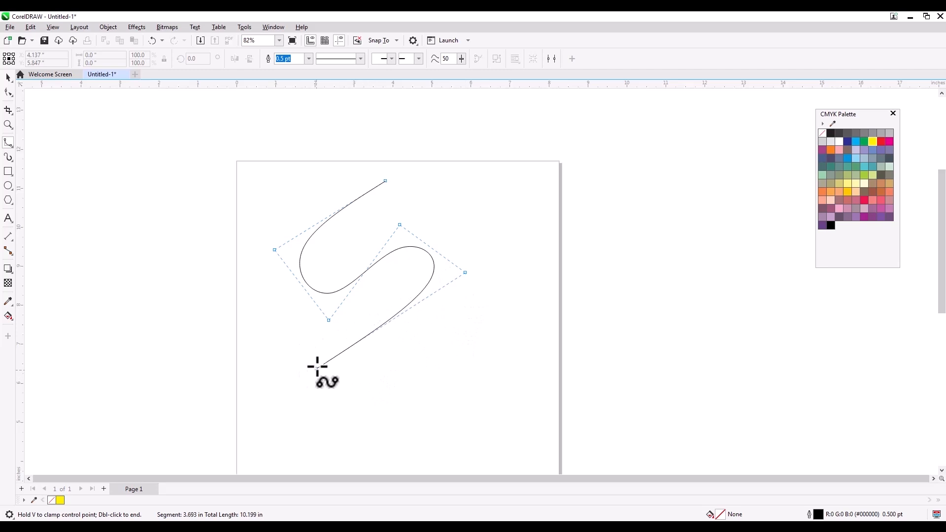
click(377, 431)
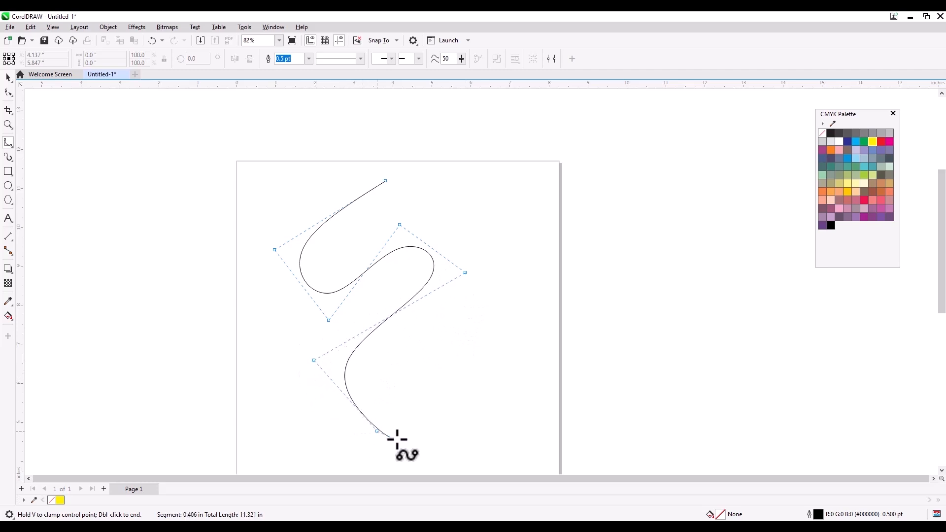
click(480, 370)
click(518, 209)
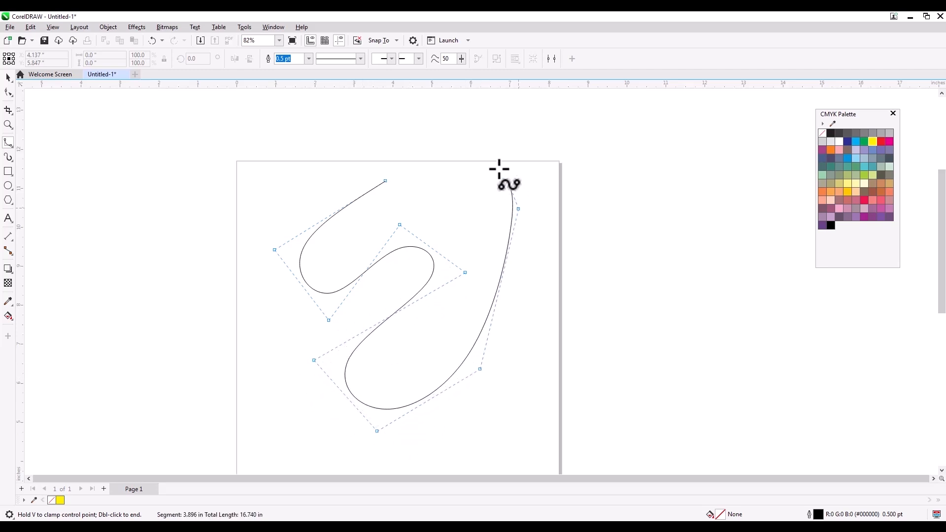
click(384, 182)
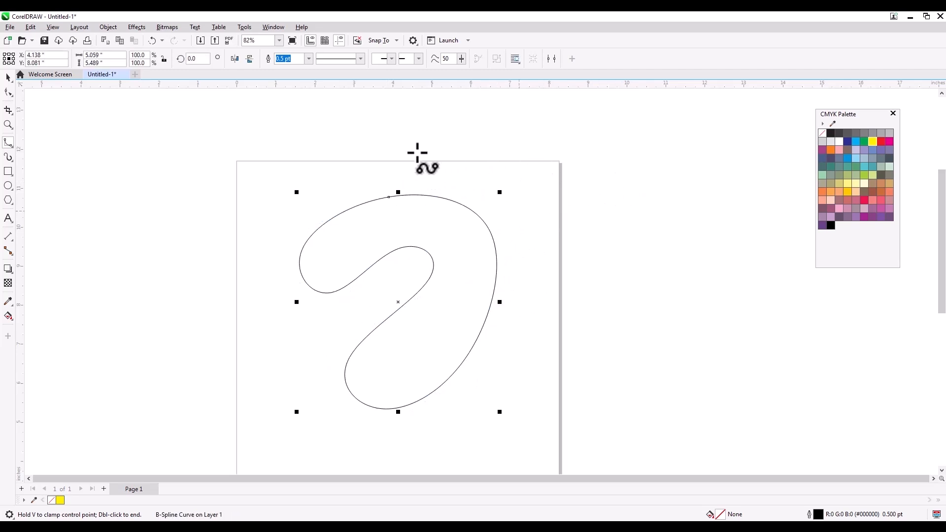
- Deselect the finished hook curve and scroll the view to look it over
click(8, 79)
click(376, 161)
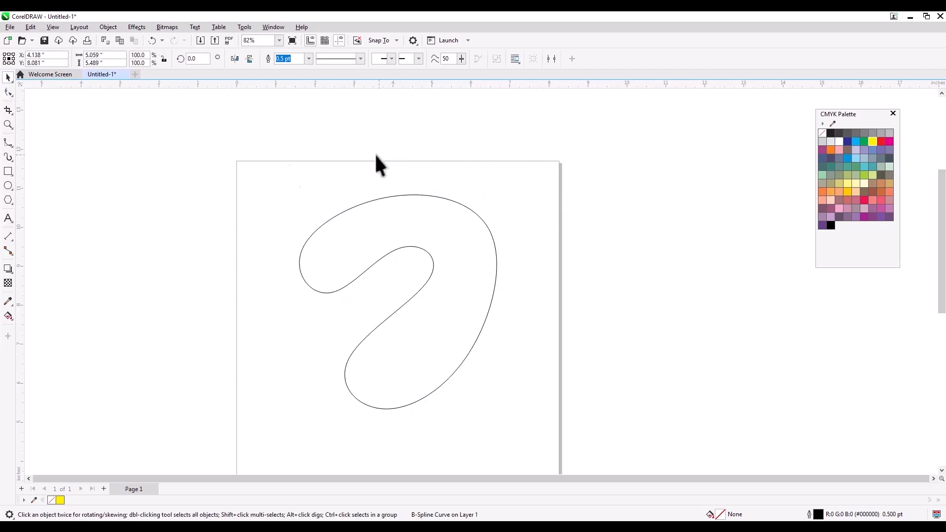
scroll(420, 205, up, 2)
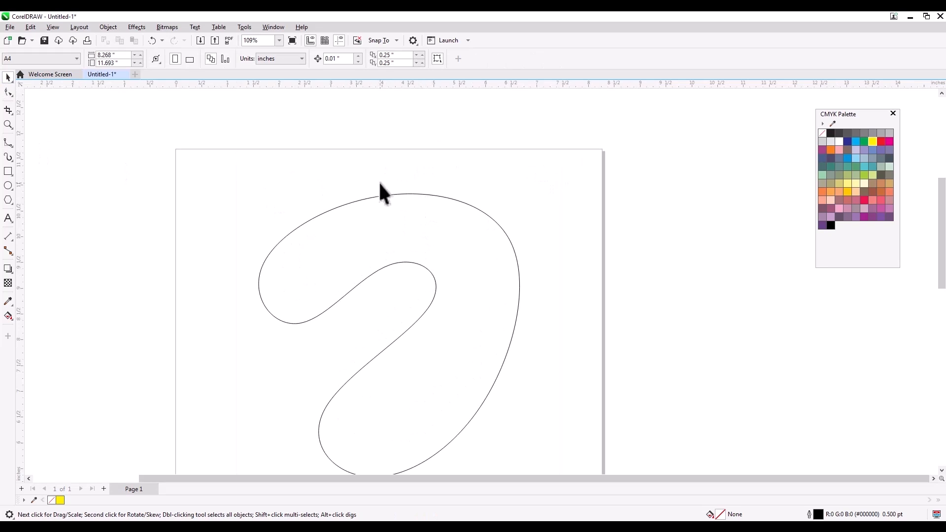
scroll(382, 212, up, 5)
scroll(382, 207, down, 4)
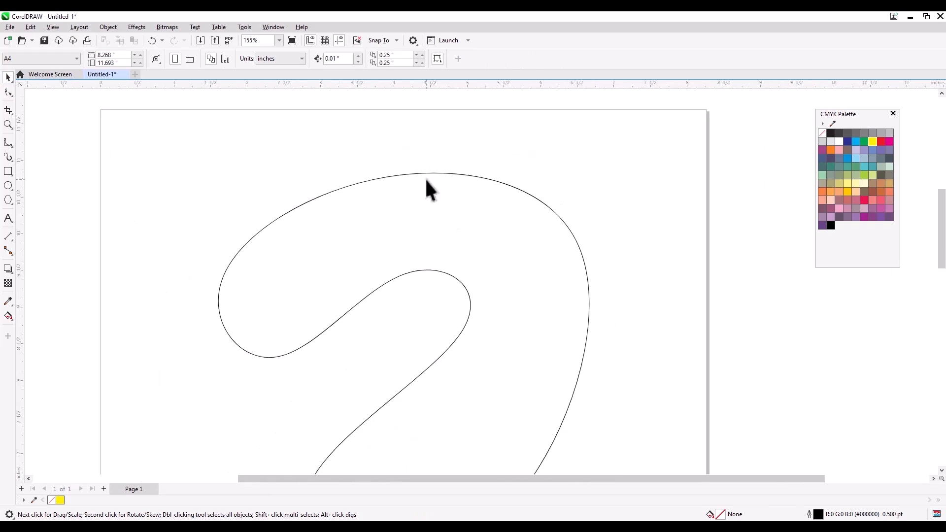
scroll(427, 182, down, 2)
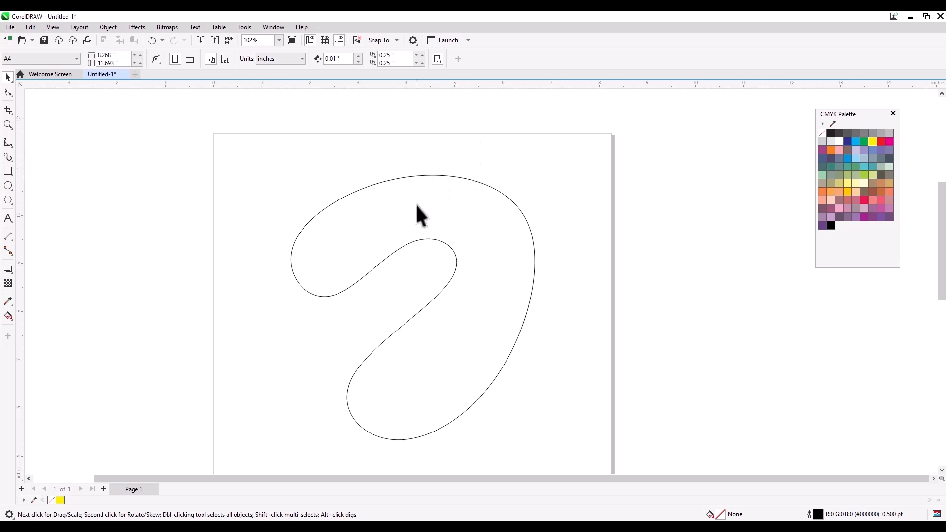
click(6, 143)
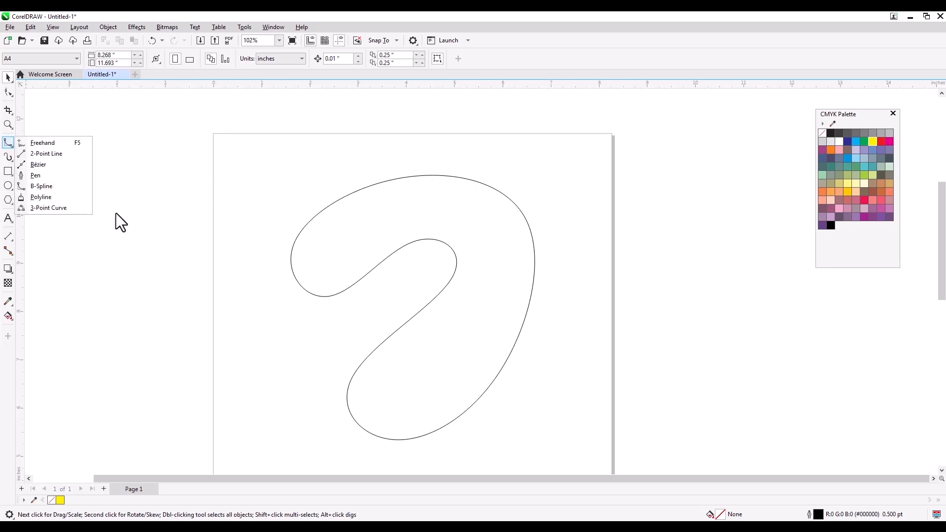
click(53, 198)
click(265, 173)
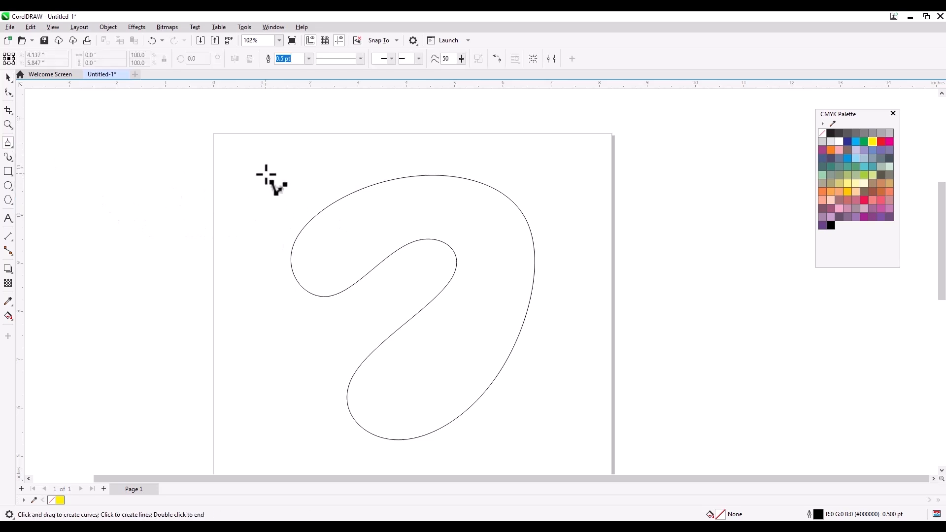
mouse_move(606, 203)
mouse_down()
mouse_move(581, 219)
mouse_move(583, 278)
mouse_move(598, 322)
mouse_move(570, 368)
mouse_move(564, 354)
mouse_move(285, 396)
mouse_move(232, 327)
mouse_move(247, 305)
mouse_move(304, 305)
mouse_move(329, 319)
mouse_move(407, 306)
mouse_move(263, 202)
mouse_move(265, 178)
mouse_up()
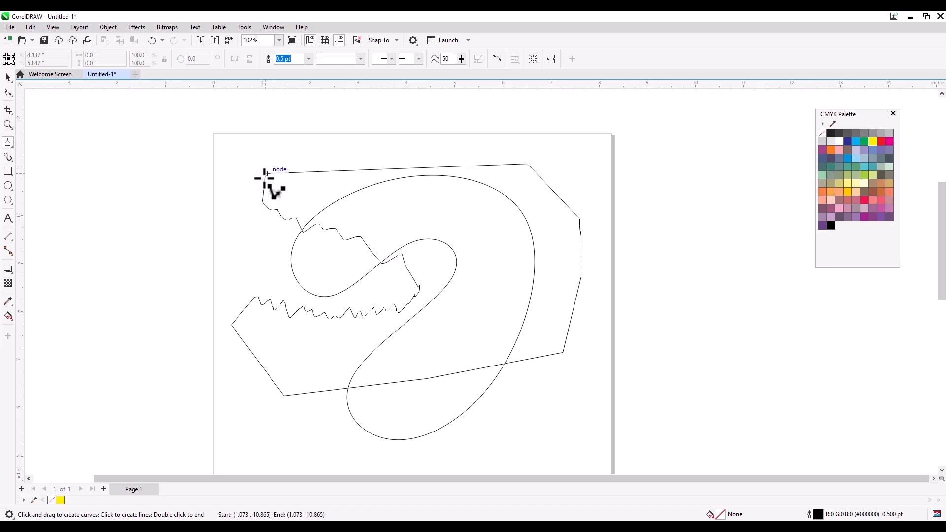
drag(265, 178, 264, 177)
drag(264, 176, 264, 176)
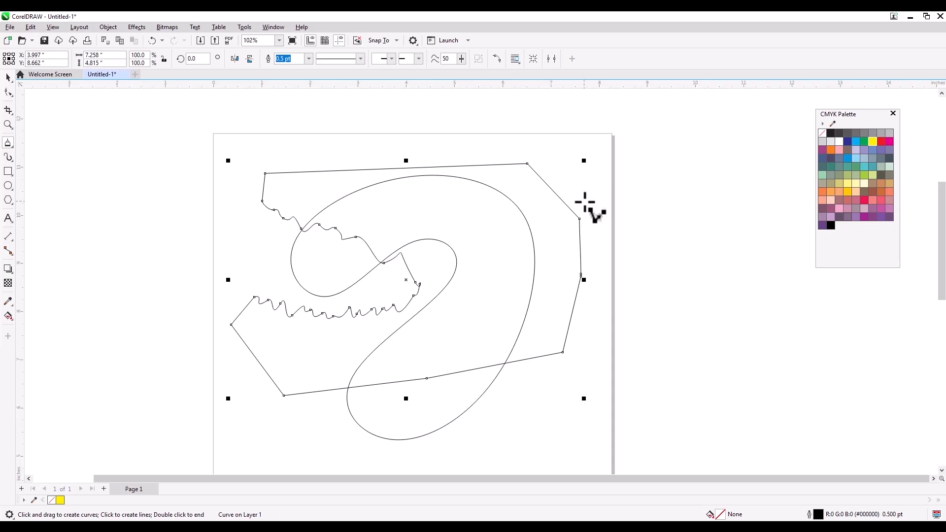
click(872, 166)
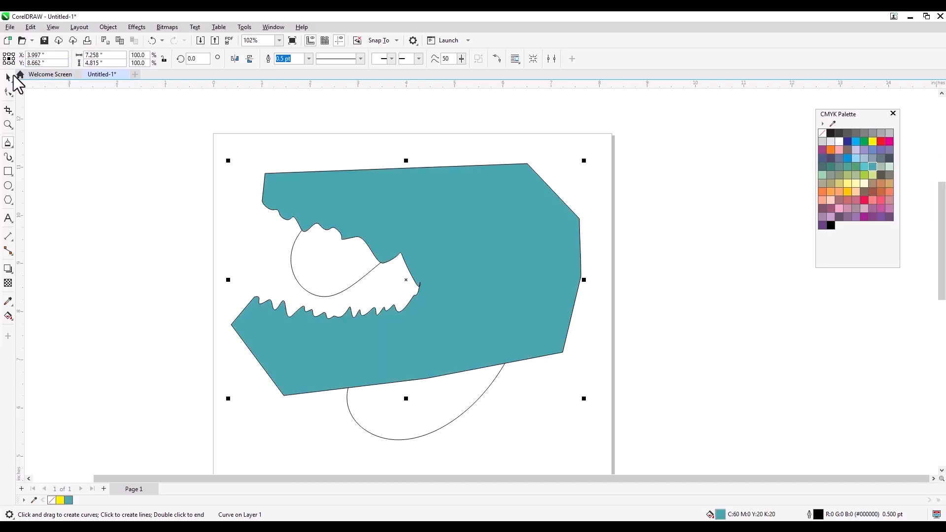
key(space)
click(498, 236)
key(Delete)
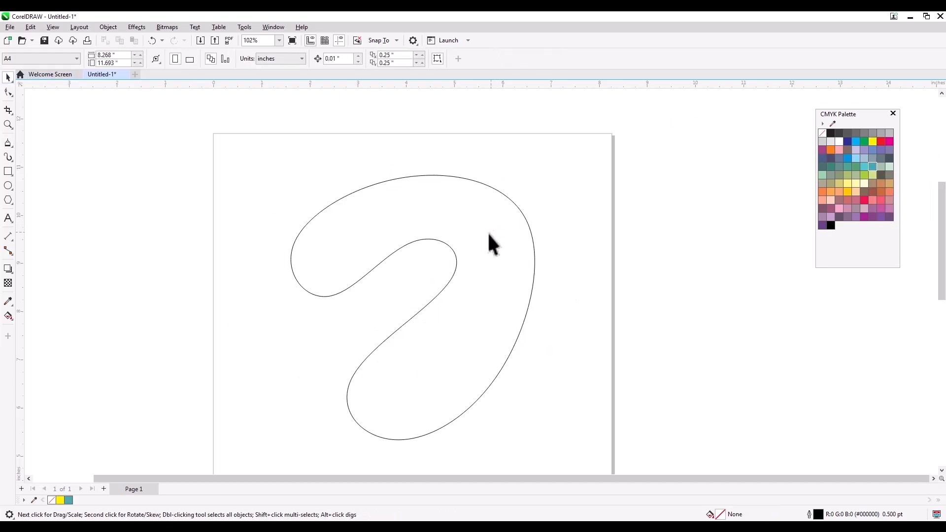
- Sketch a small freehand head shape near the top left and fill it brown
click(8, 144)
mouse_move(256, 175)
mouse_down()
mouse_move(328, 153)
mouse_move(355, 188)
mouse_move(298, 193)
mouse_move(282, 223)
mouse_move(292, 201)
mouse_move(262, 156)
mouse_move(422, 116)
mouse_move(381, 128)
mouse_up()
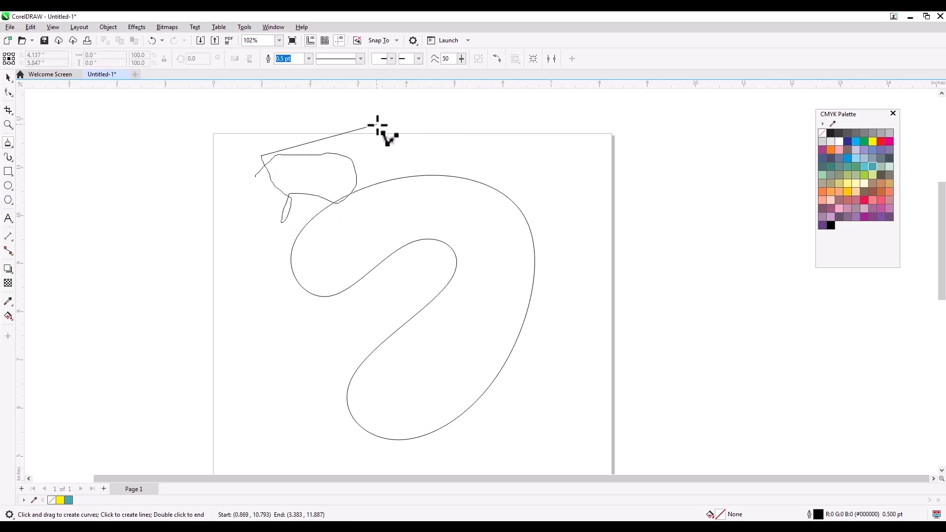
click(377, 124)
click(873, 193)
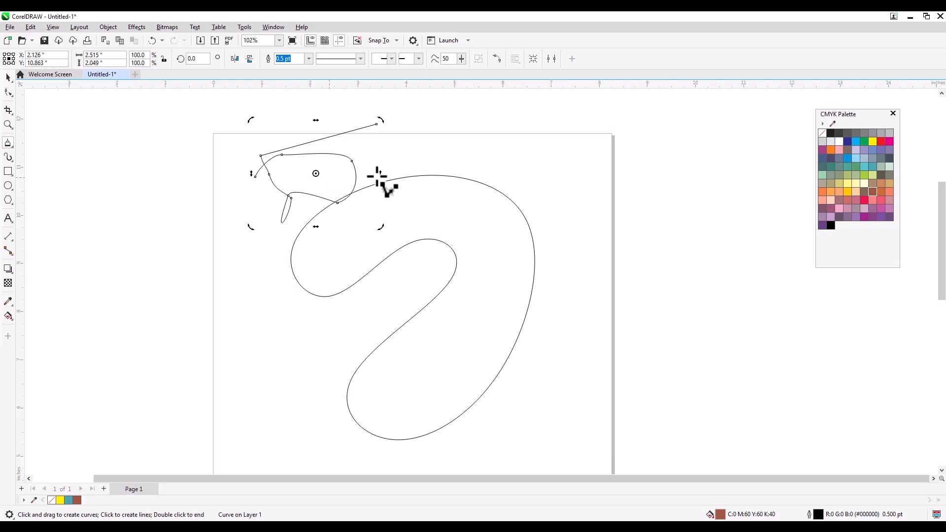
- Move the brown shape down, then delete it and the looping B-spline curve
click(8, 78)
drag(327, 154, 337, 219)
key(Delete)
click(422, 239)
key(Delete)
click(8, 143)
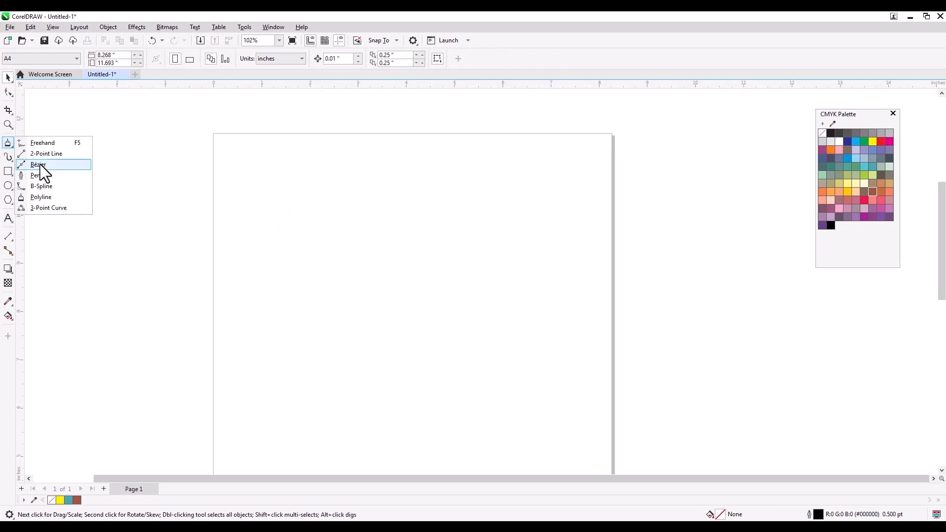
click(60, 208)
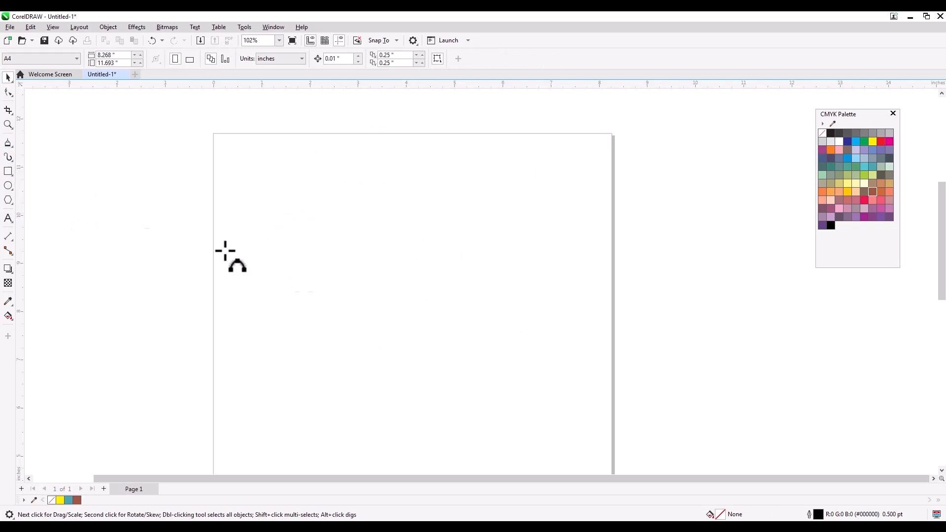
drag(445, 241, 303, 288)
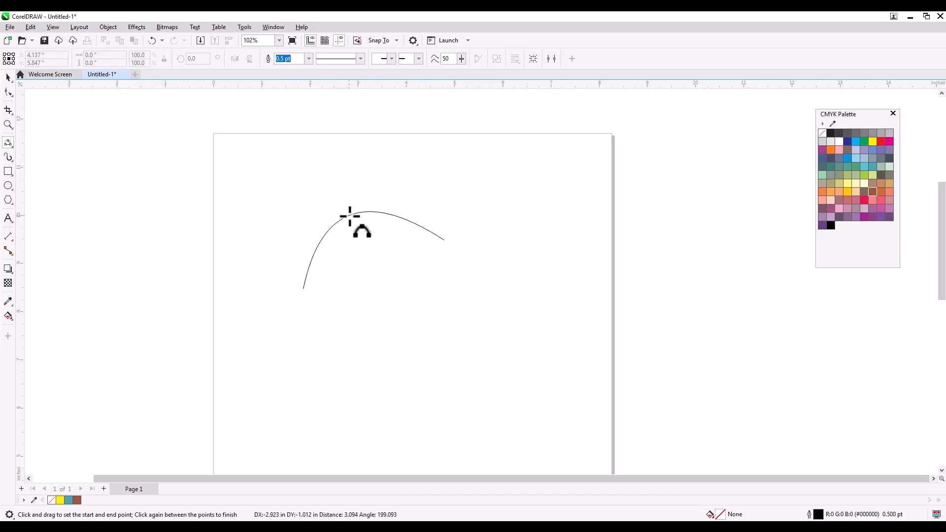
click(350, 216)
key(Delete)
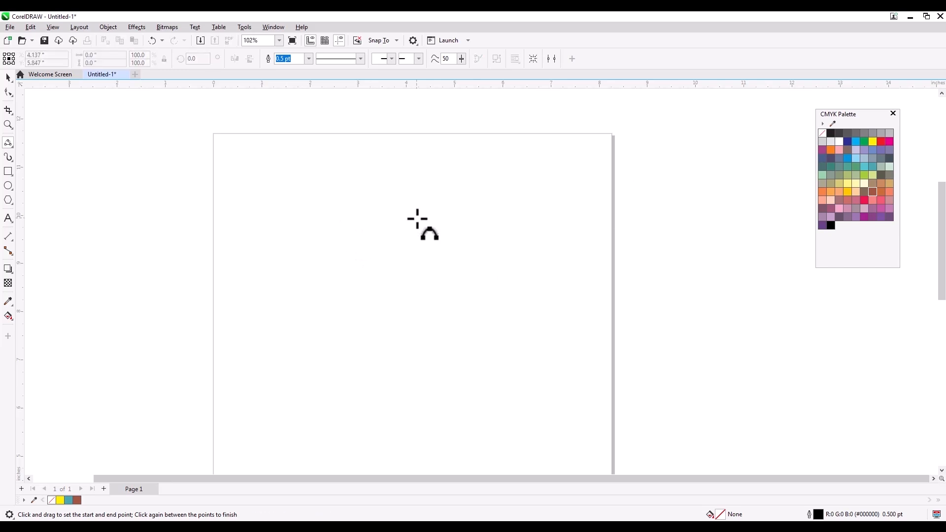
drag(260, 243, 562, 231)
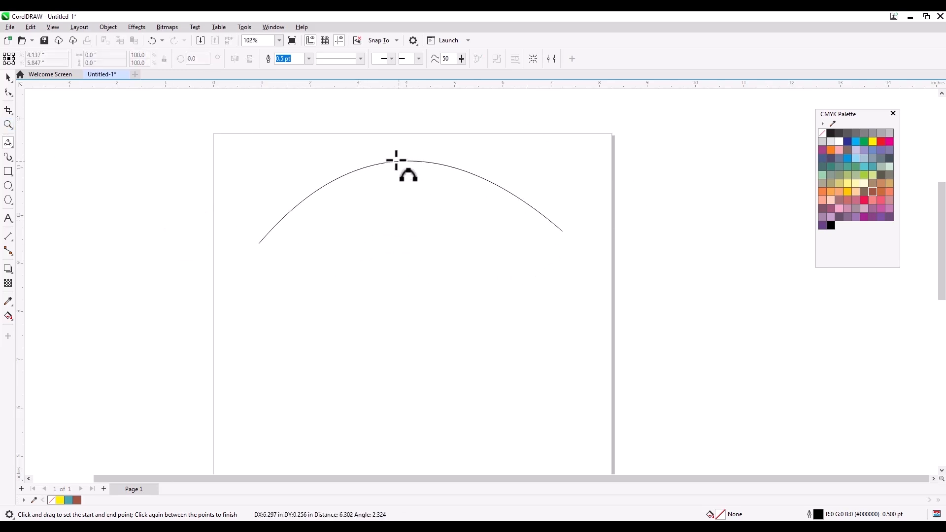
click(389, 146)
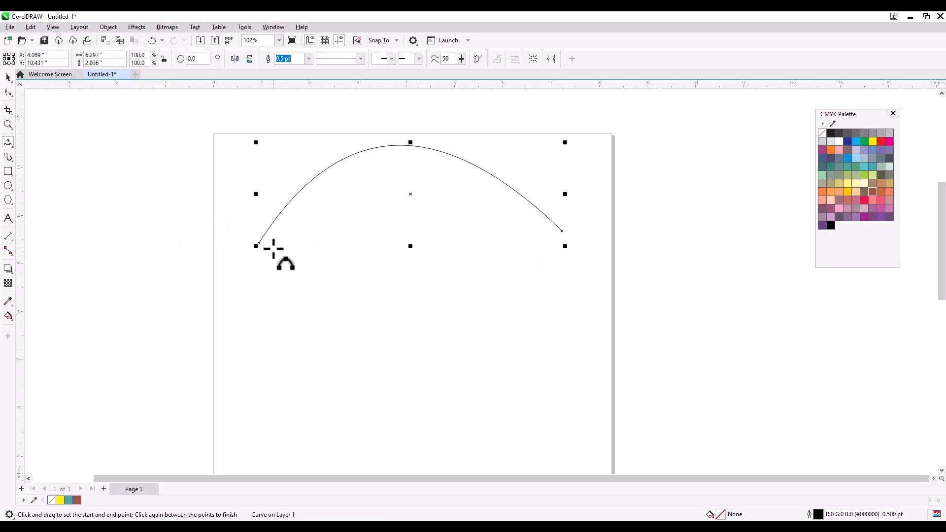
drag(259, 244, 562, 231)
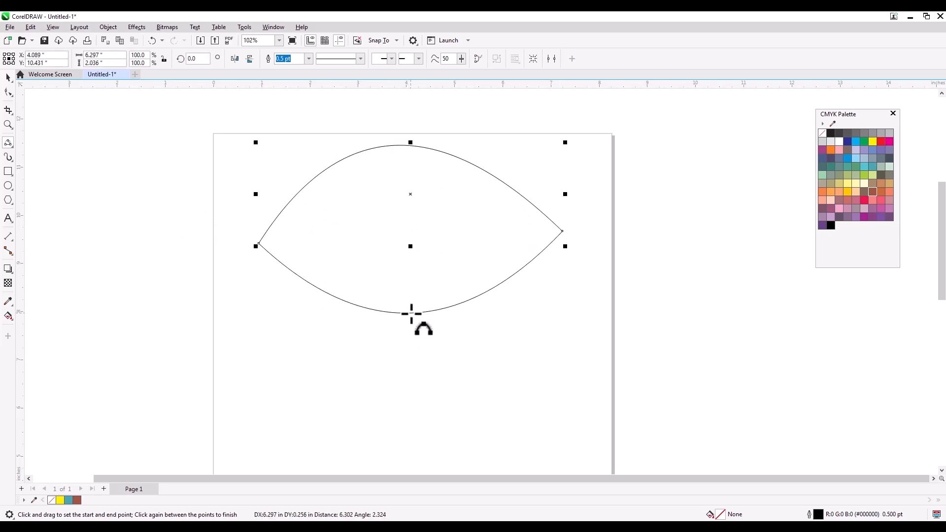
click(411, 313)
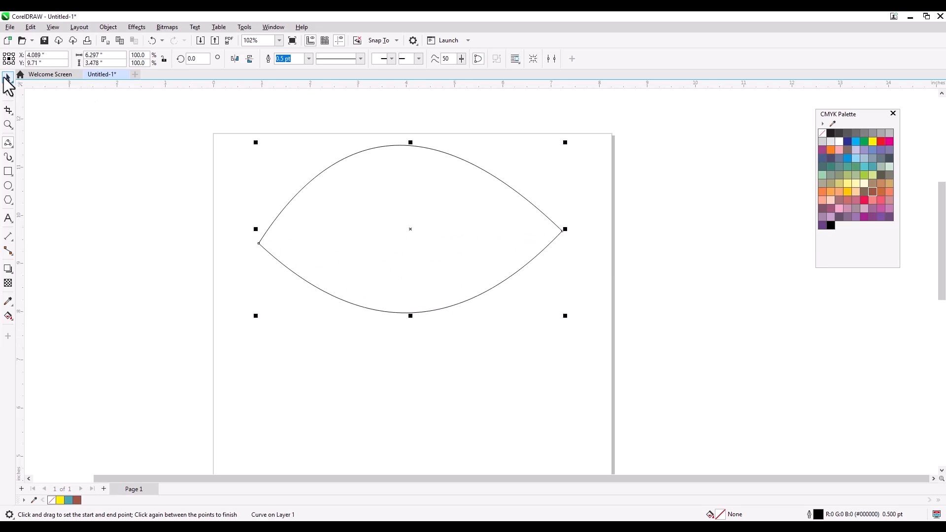
key(space)
click(211, 119)
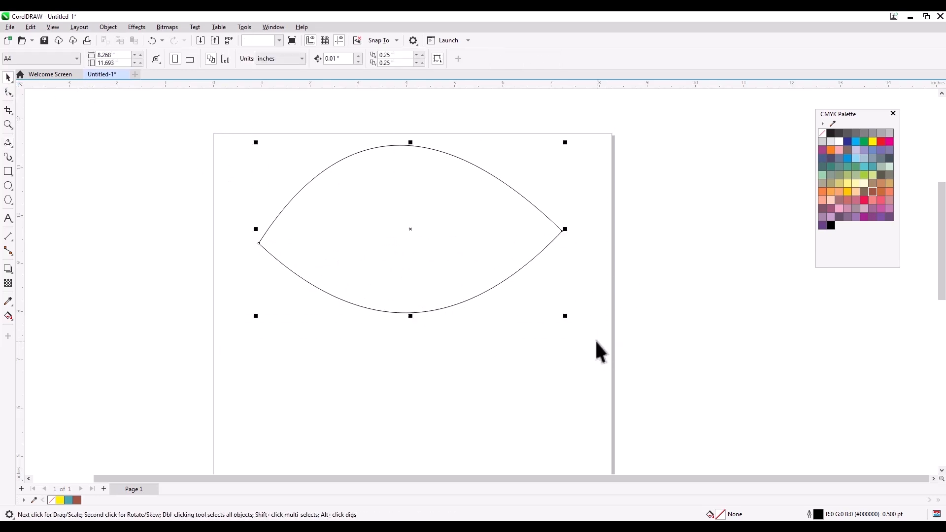
key(Delete)
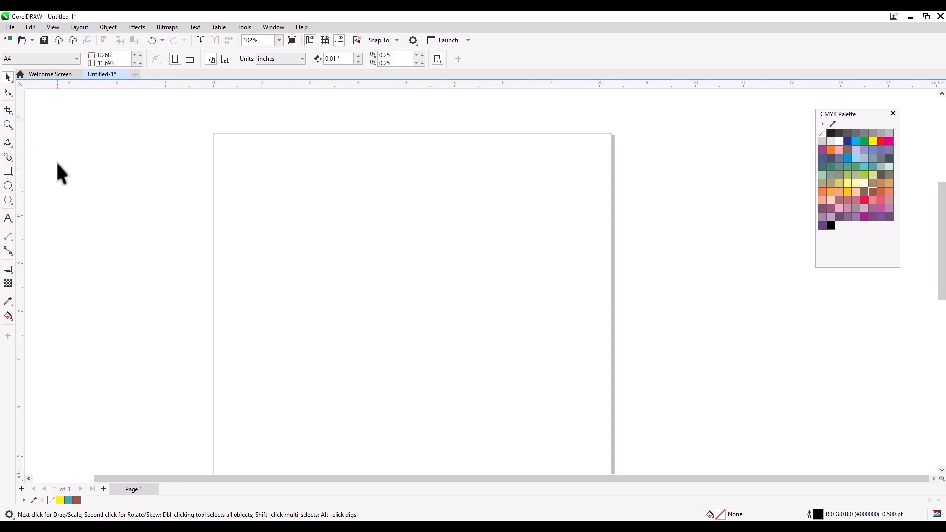
- With the Pen tool, trace the face side: forehead, nose, mouth notch, chin and jaw
click(10, 146)
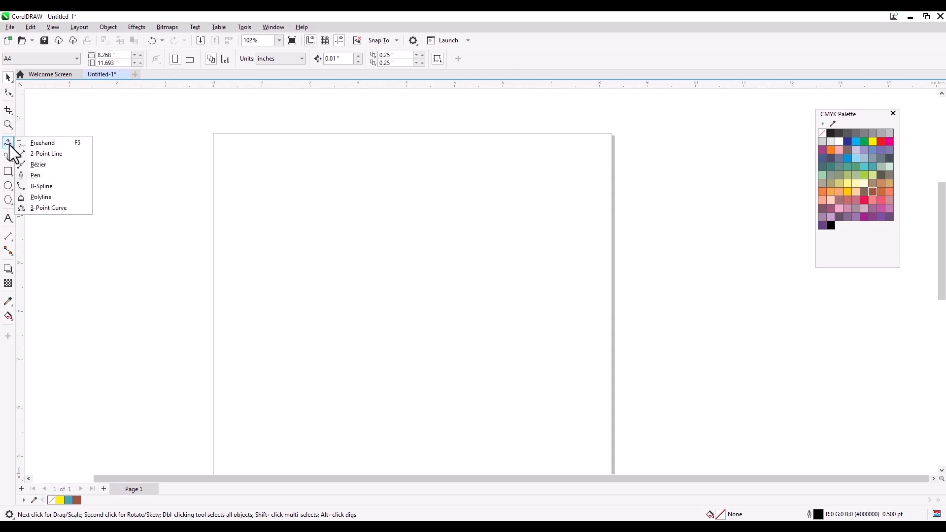
click(49, 175)
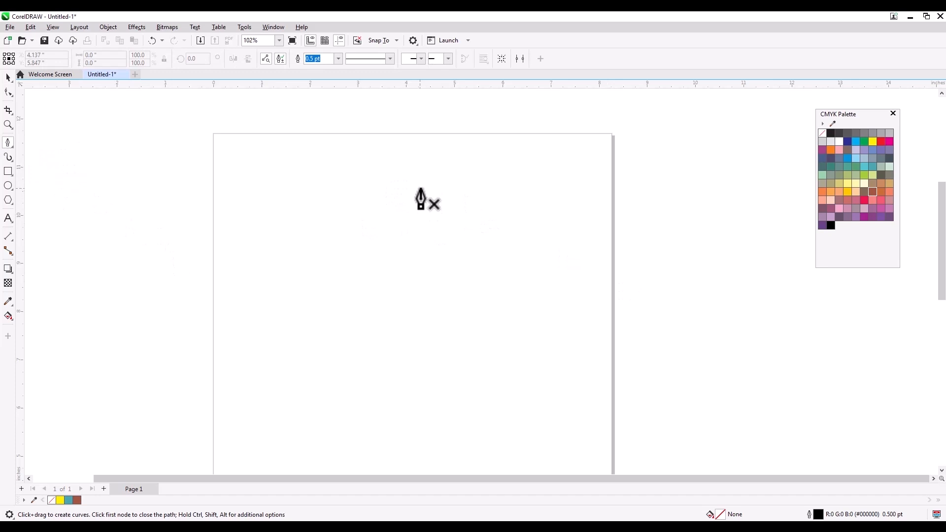
click(419, 187)
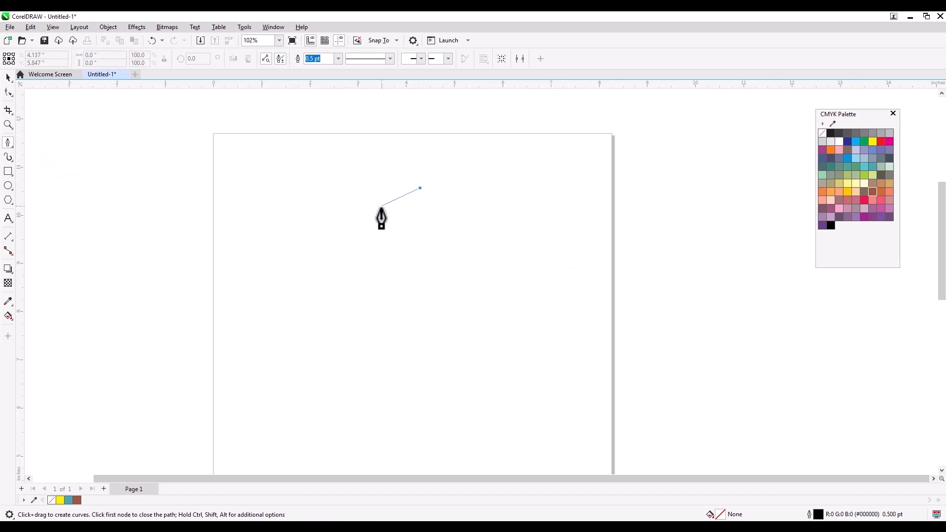
drag(382, 225, 387, 260)
click(325, 289)
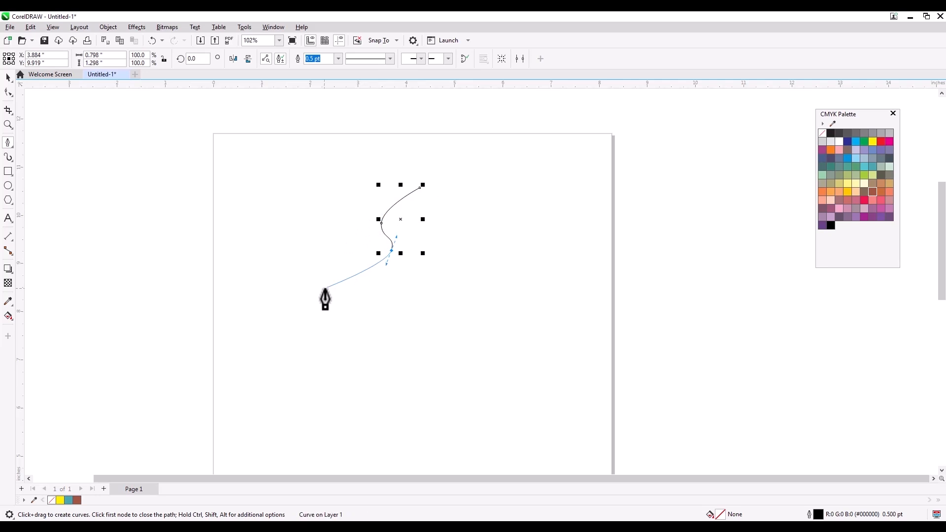
drag(343, 298, 354, 337)
click(353, 333)
click(387, 341)
click(354, 356)
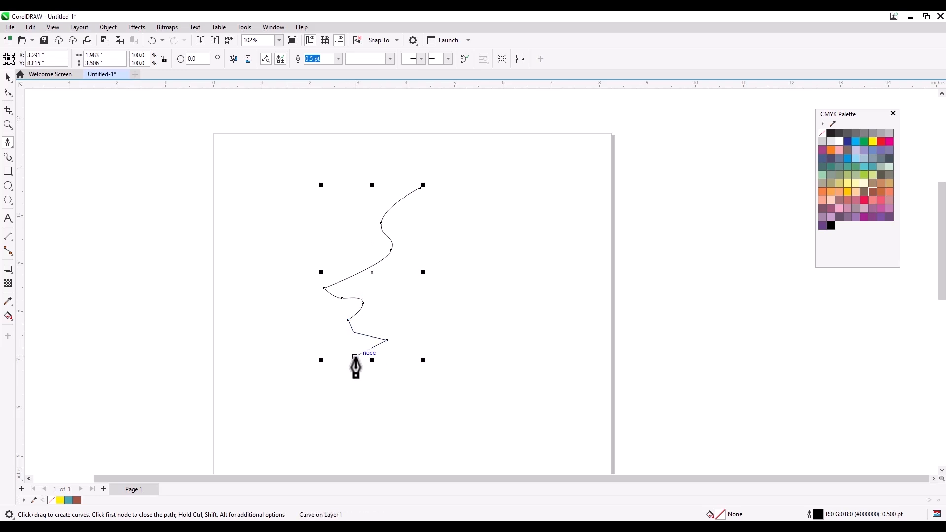
drag(359, 365, 378, 414)
drag(428, 392, 450, 389)
click(472, 447)
- Continue the outline along the neck, nape curl, back of the head and top edge
click(553, 434)
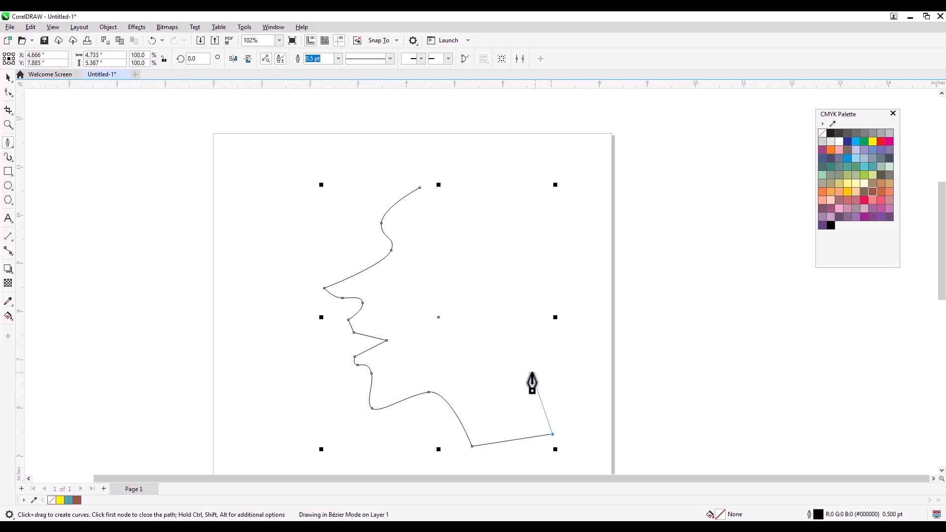
click(532, 373)
drag(561, 356, 579, 376)
click(548, 375)
click(546, 390)
drag(608, 367, 609, 345)
click(588, 287)
drag(567, 261, 595, 282)
click(630, 211)
click(577, 171)
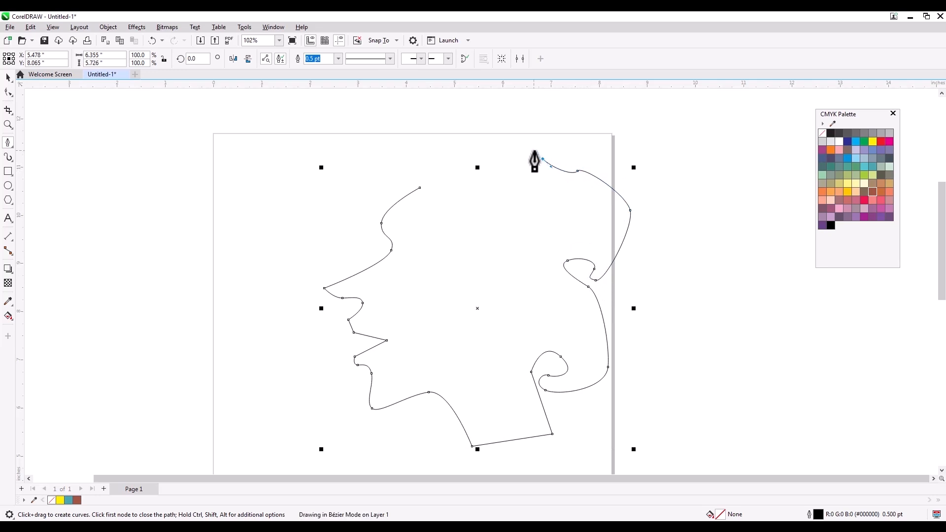
drag(535, 151, 534, 151)
drag(476, 146, 460, 146)
drag(407, 132, 338, 150)
- Add two prongs at the top, close the path and fill the silhouette black
mouse_move(311, 190)
mouse_down()
mouse_move(310, 207)
mouse_move(317, 197)
mouse_up()
click(326, 197)
click(345, 166)
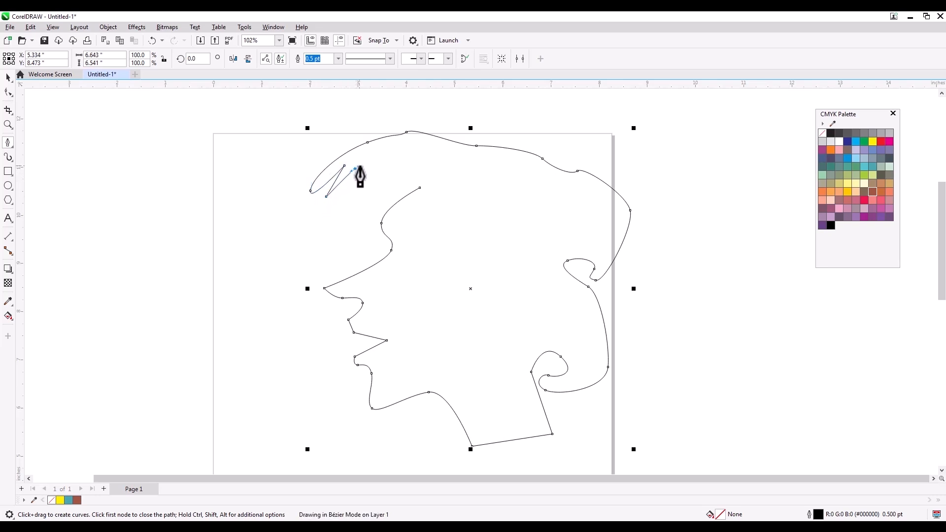
drag(365, 167, 365, 168)
drag(343, 205, 338, 215)
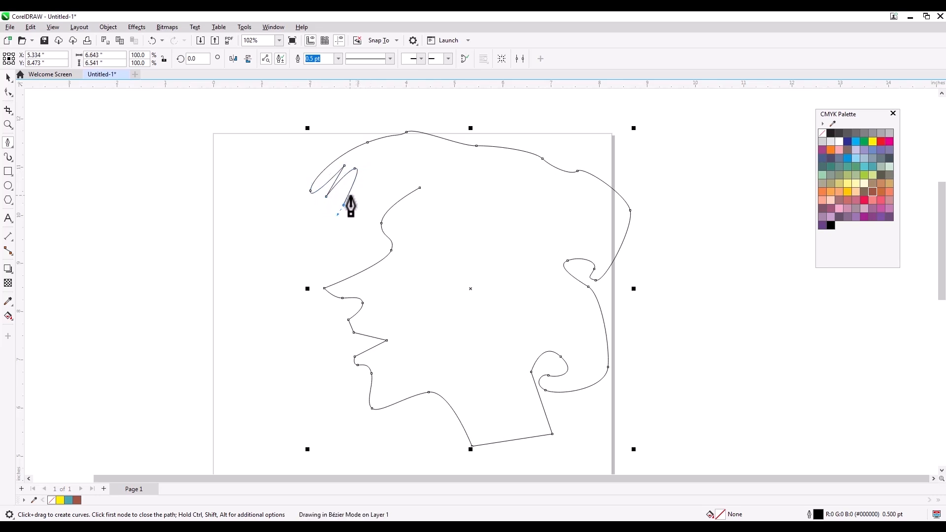
click(389, 168)
drag(419, 188, 433, 205)
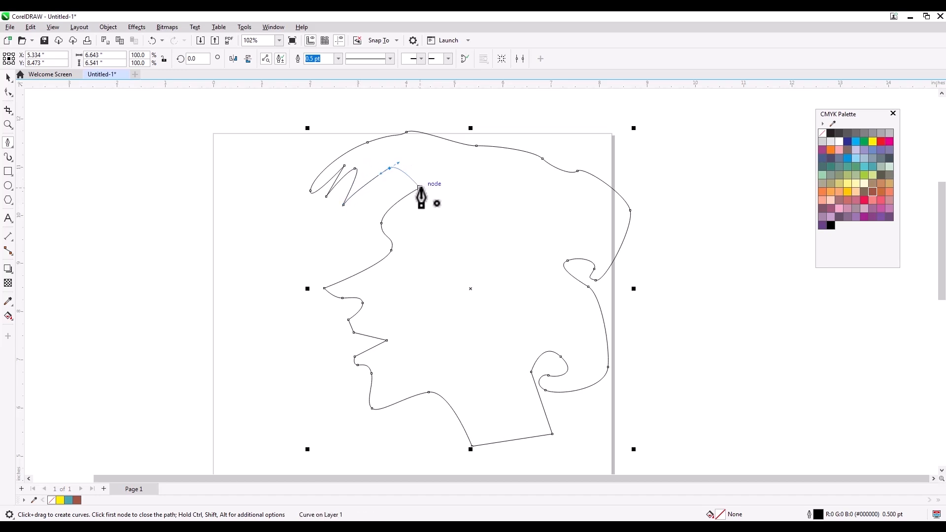
click(831, 133)
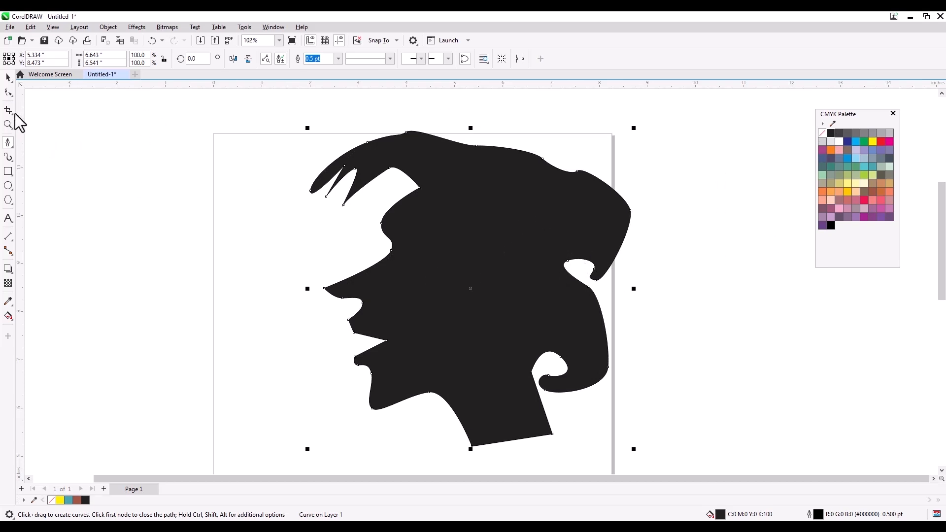
click(8, 143)
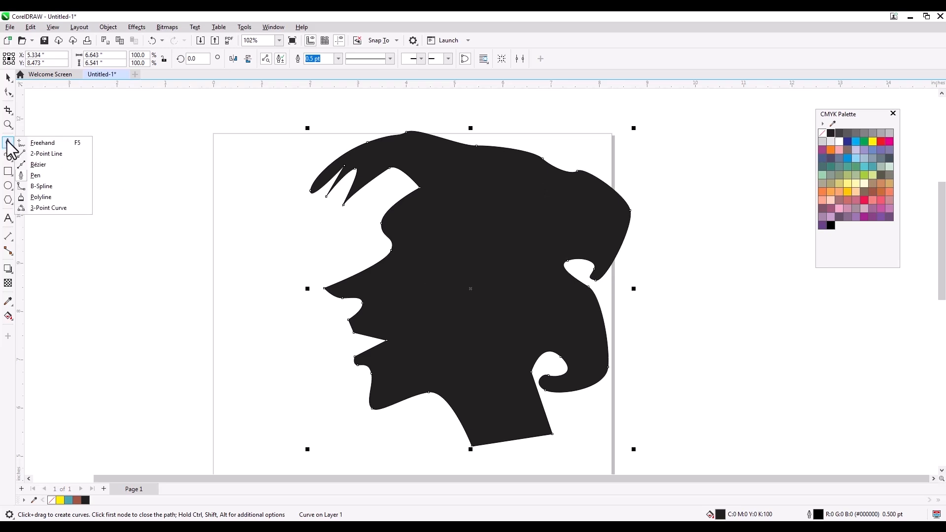
- Move the black silhouette slightly left and down, then pan the view right
click(7, 142)
click(6, 93)
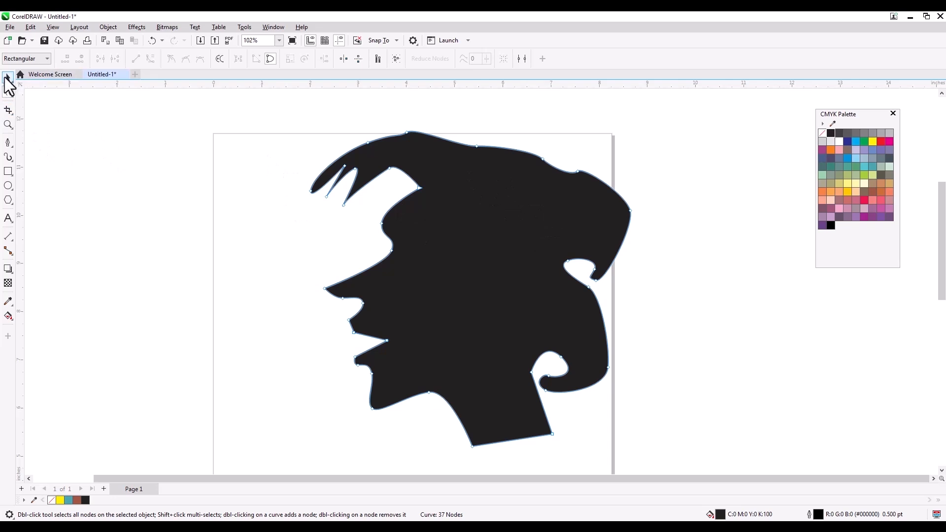
click(6, 77)
click(202, 182)
click(8, 92)
click(7, 78)
click(496, 211)
drag(496, 211, 448, 234)
key(h)
drag(547, 210, 588, 213)
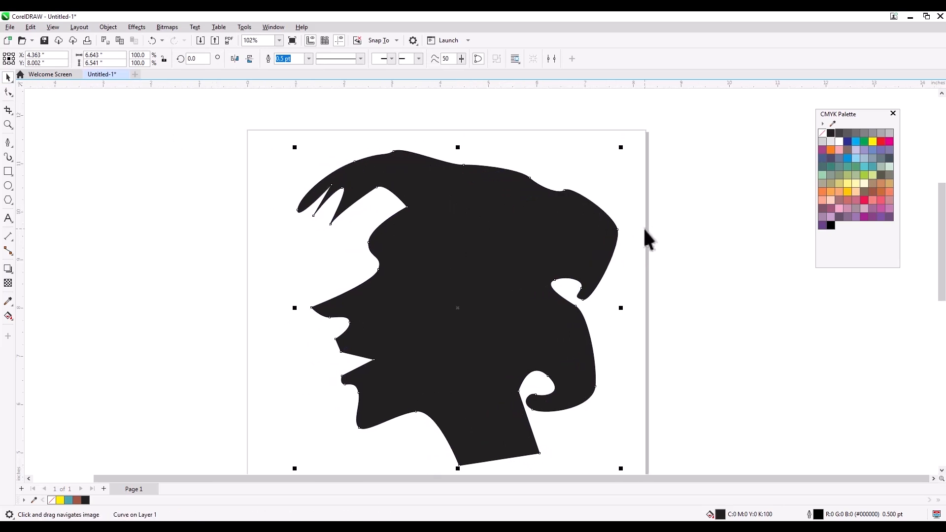
- Raise nodes on the head's top edge to lift the hat crown
click(7, 94)
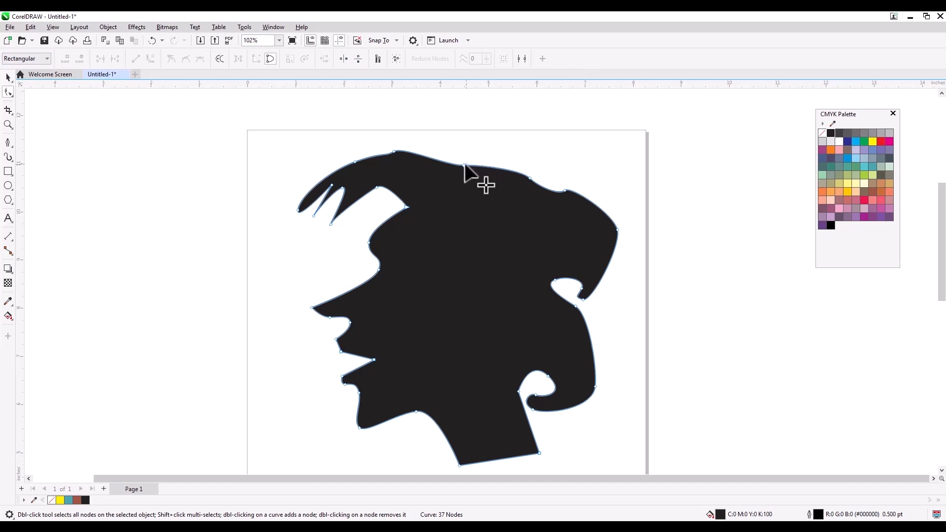
drag(463, 163, 465, 156)
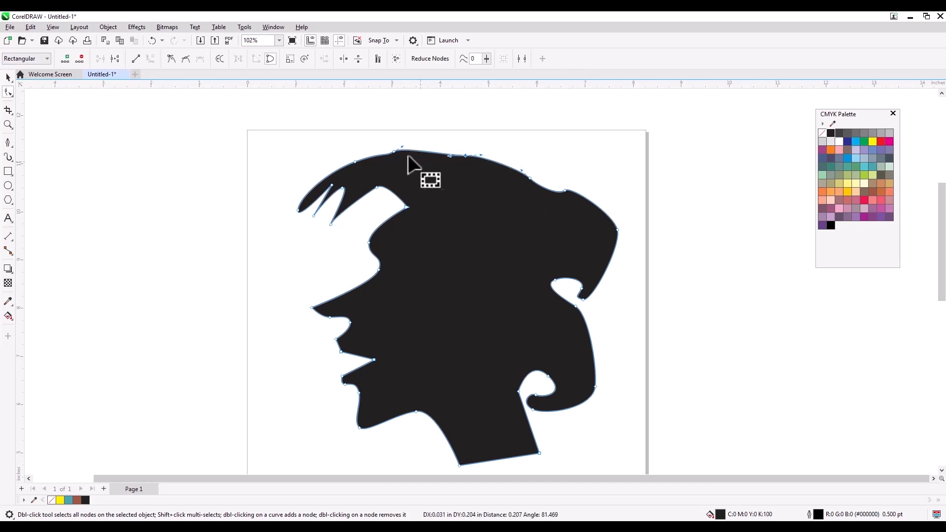
drag(395, 150, 395, 144)
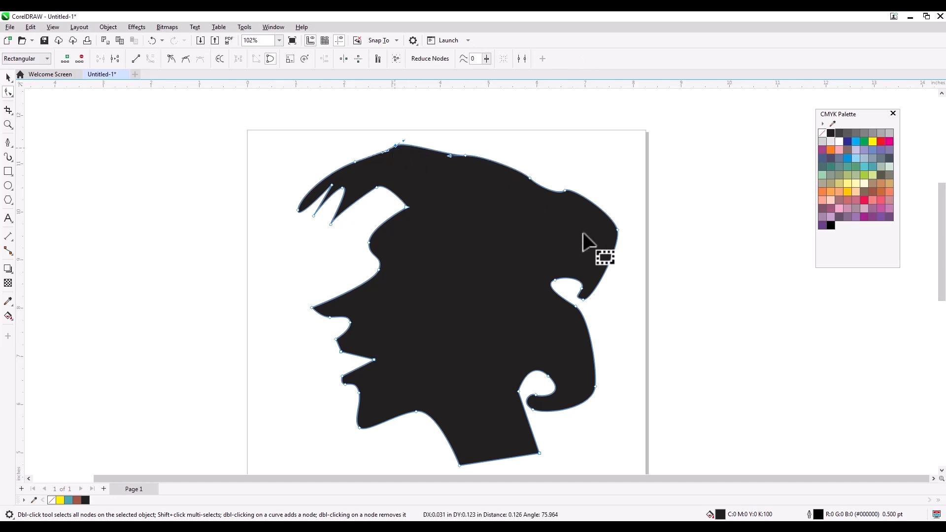
- Tidy the silhouette's top edge by adding nodes and deleting the extra nodes on the upper-left slope
scroll(450, 135, up, 2)
scroll(450, 136, up, 3)
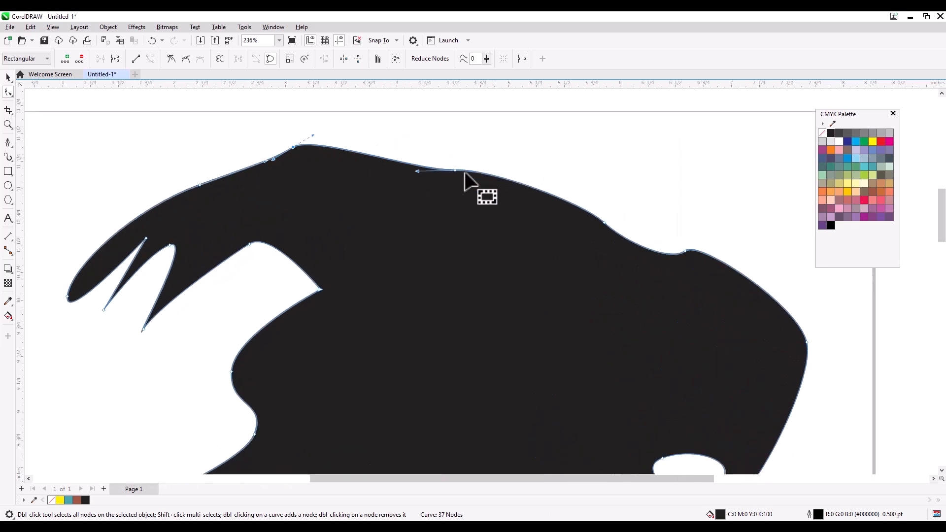
click(530, 151)
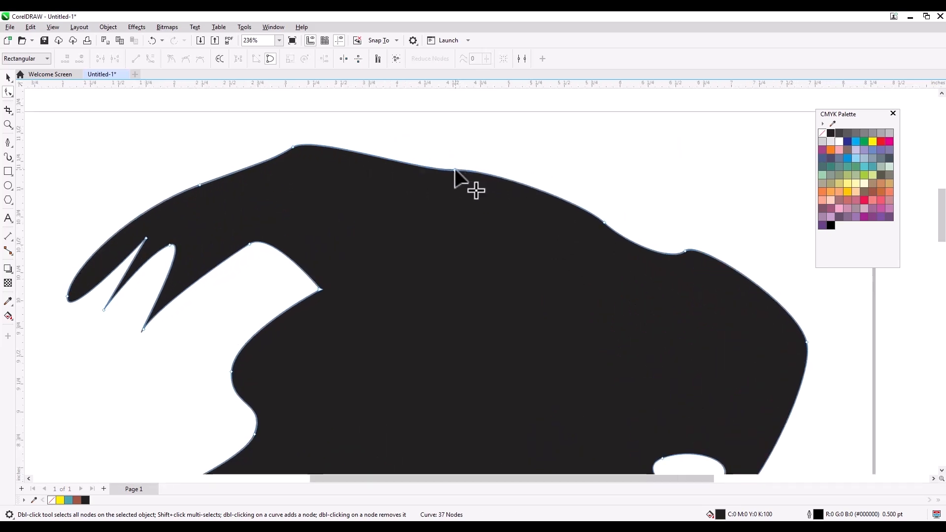
click(454, 169)
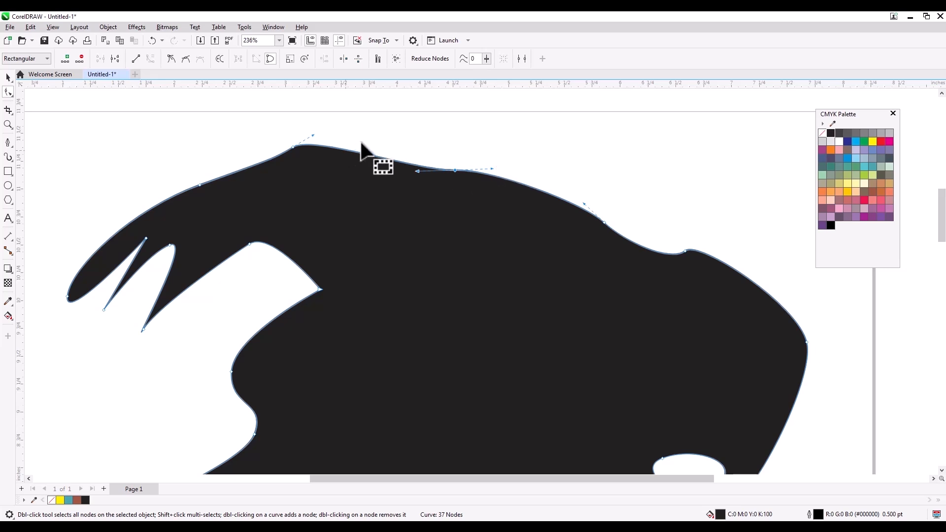
double_click(350, 150)
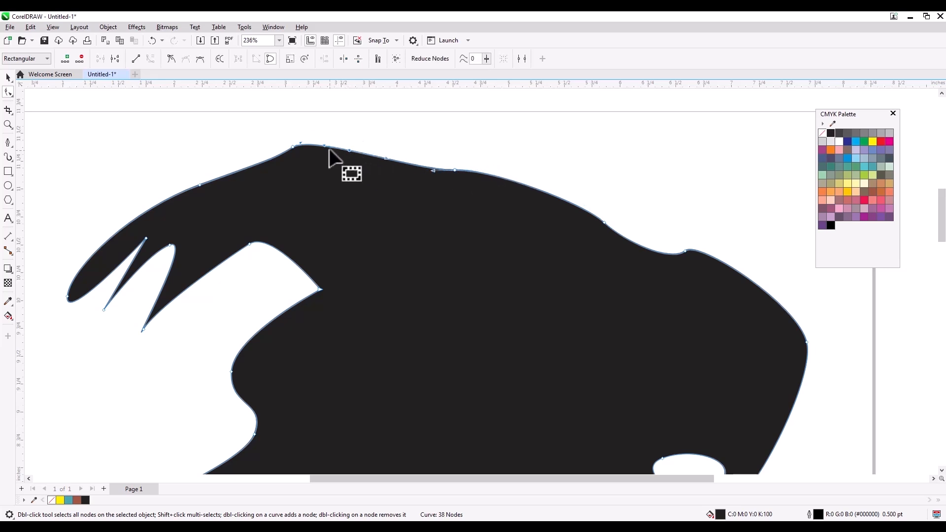
double_click(549, 193)
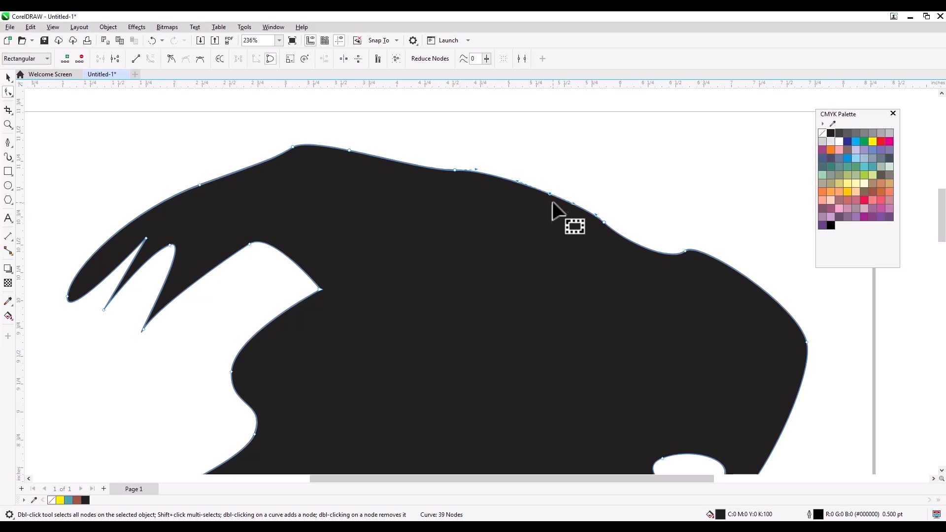
key(Delete)
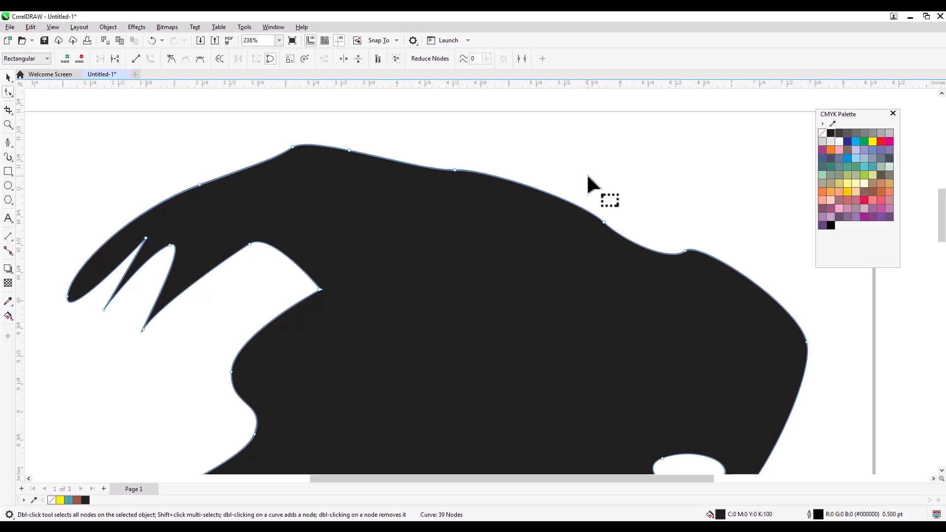
click(454, 170)
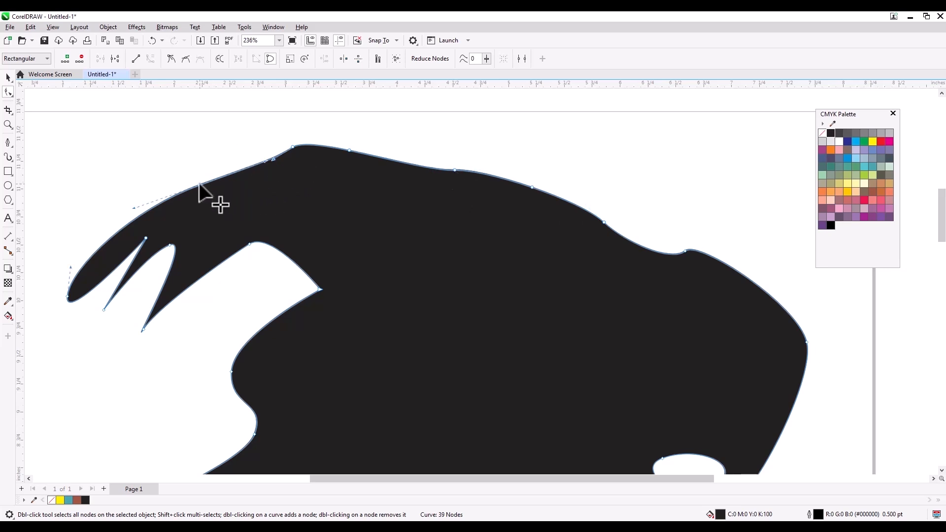
key(Delete)
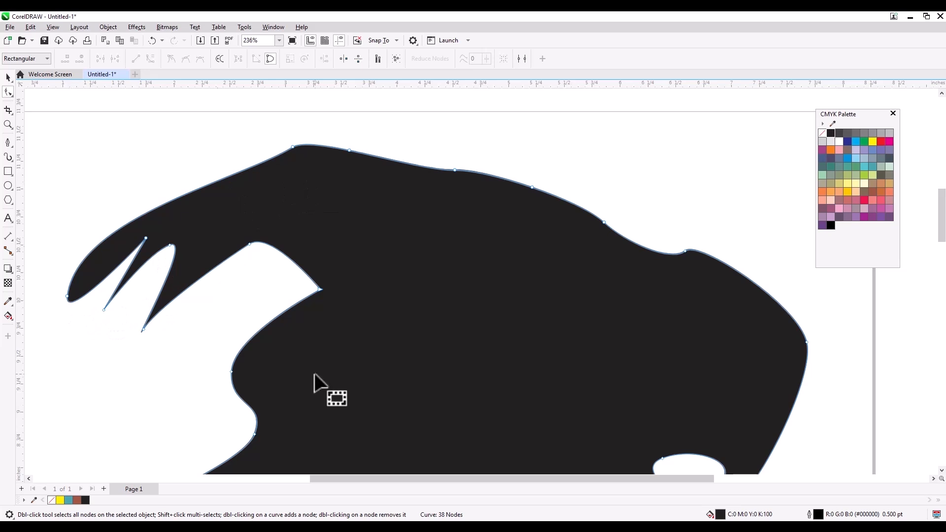
- Make the leftmost prong's tip node a Cusp and reshape its lower curve
click(66, 295)
mouse_move(63, 326)
mouse_down()
mouse_move(79, 311)
mouse_move(70, 321)
mouse_up()
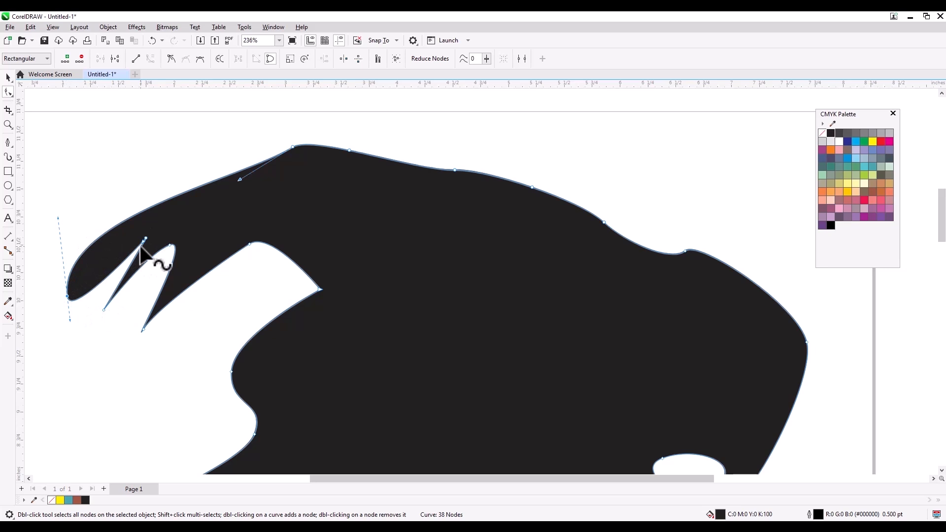
right_click(68, 297)
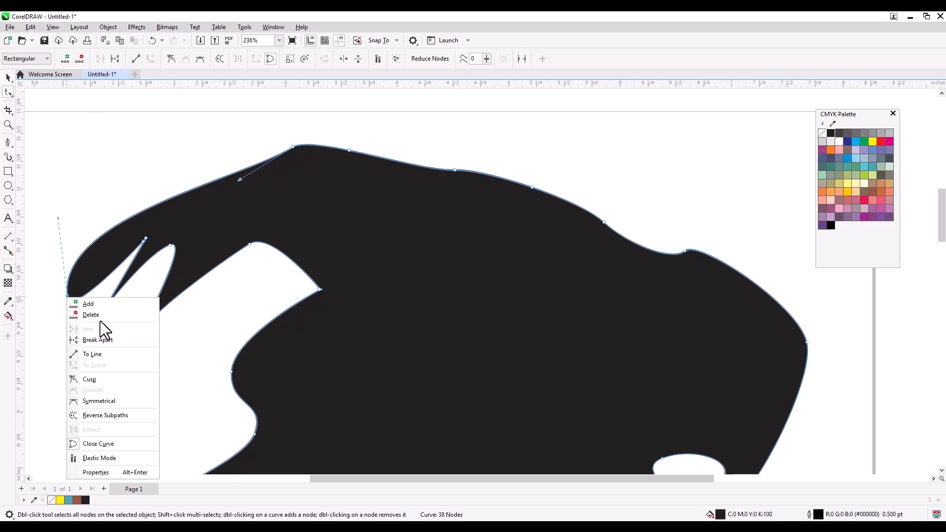
click(102, 380)
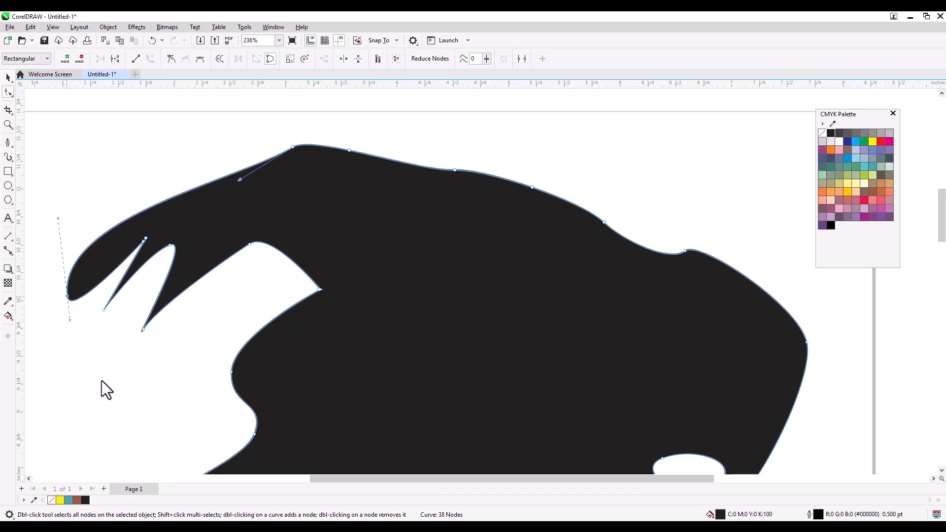
drag(69, 318, 105, 262)
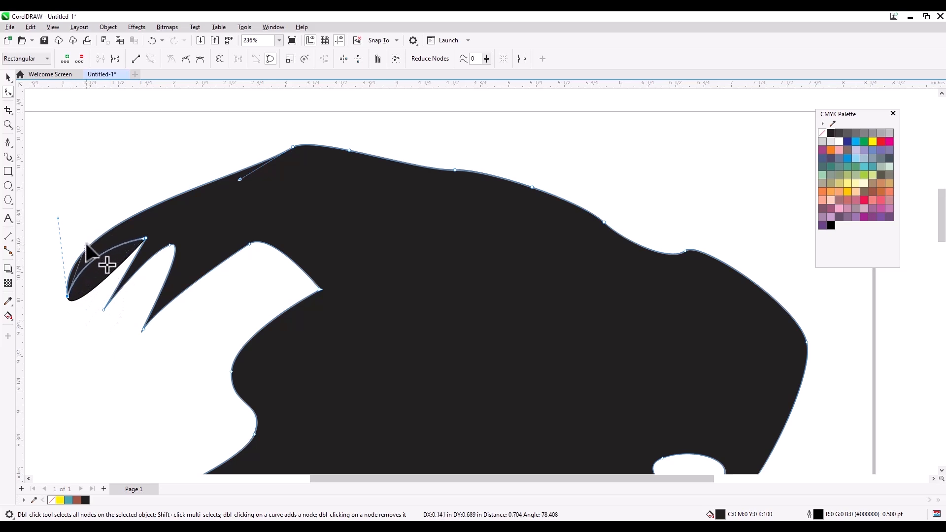
- Convert the middle spike's straight segment to a curve
click(126, 330)
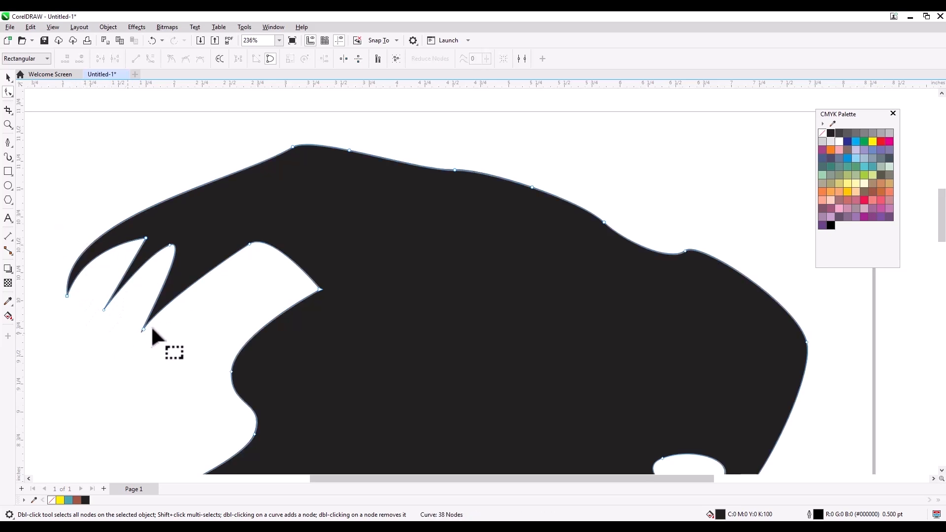
click(129, 265)
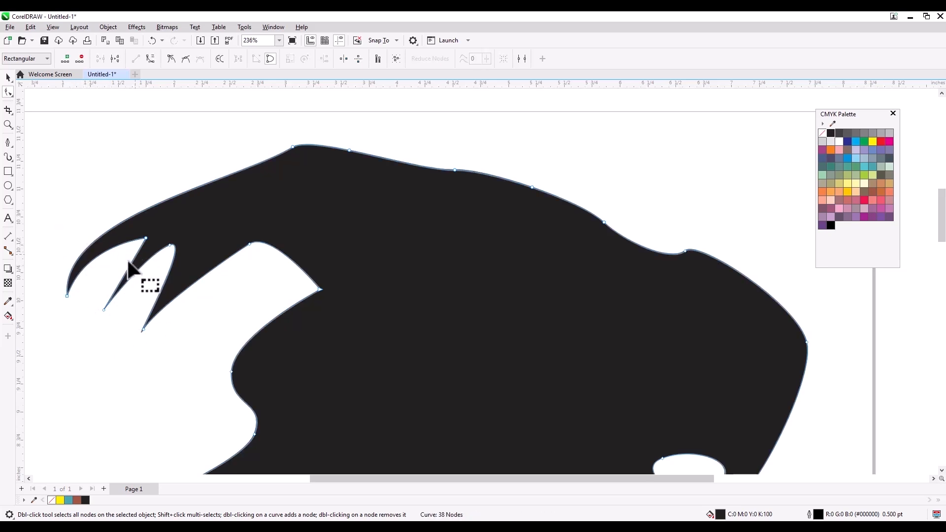
drag(128, 263, 130, 266)
key(ctrl+z)
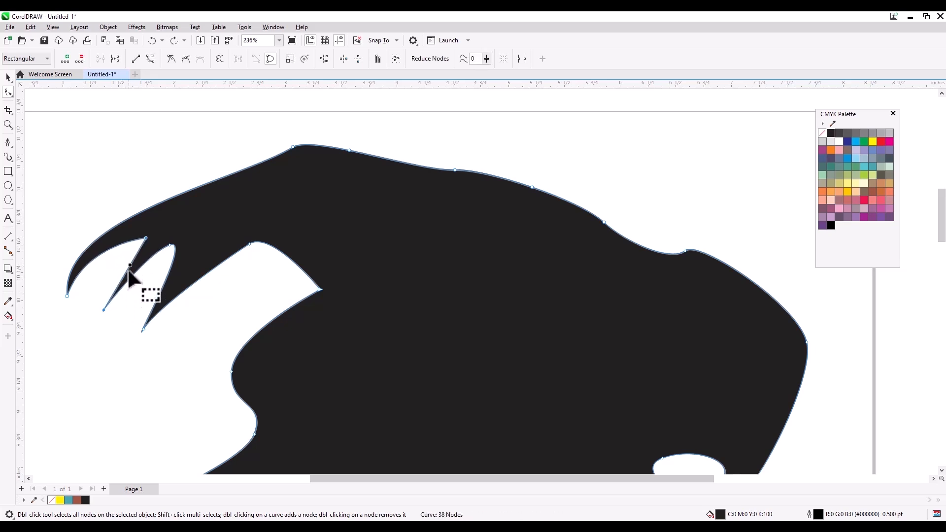
right_click(129, 266)
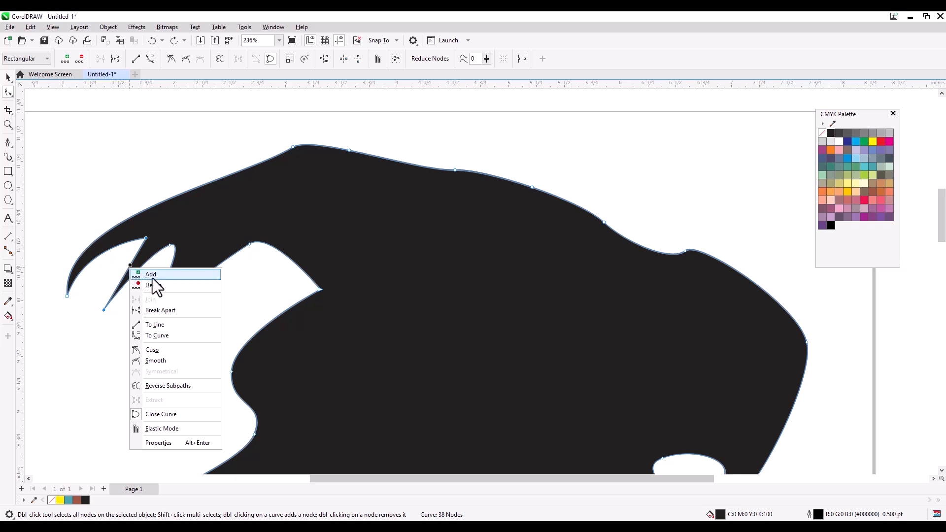
click(166, 336)
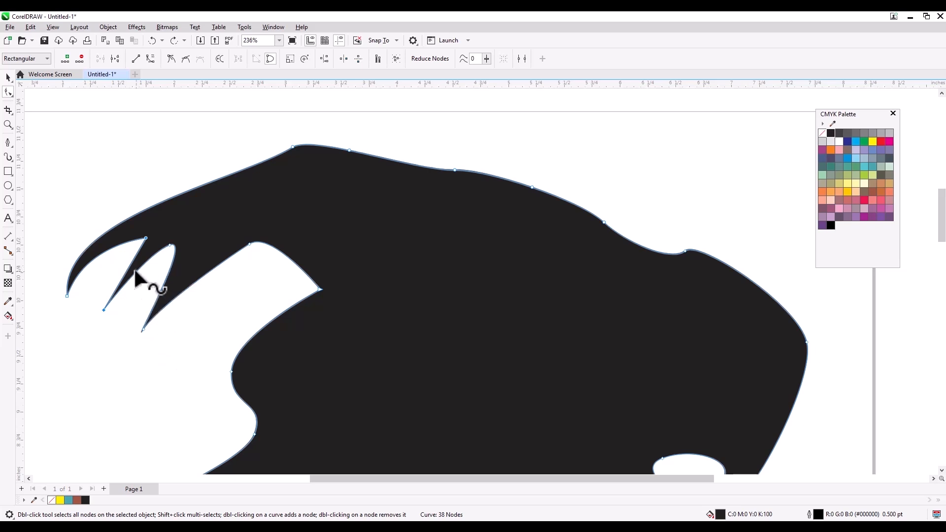
drag(128, 271, 120, 262)
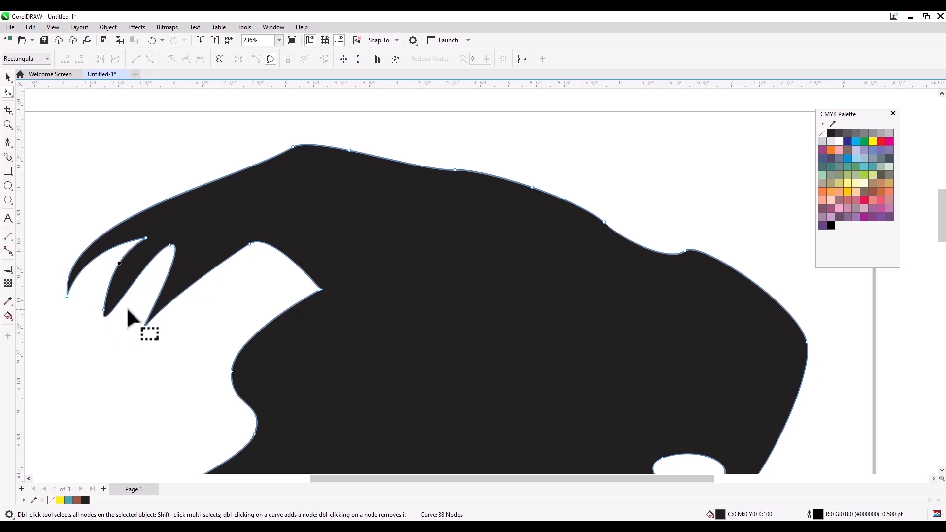
key(ctrl+z)
- Make the lower spike tip a Cusp node and bow the claw's edges leftward
click(103, 308)
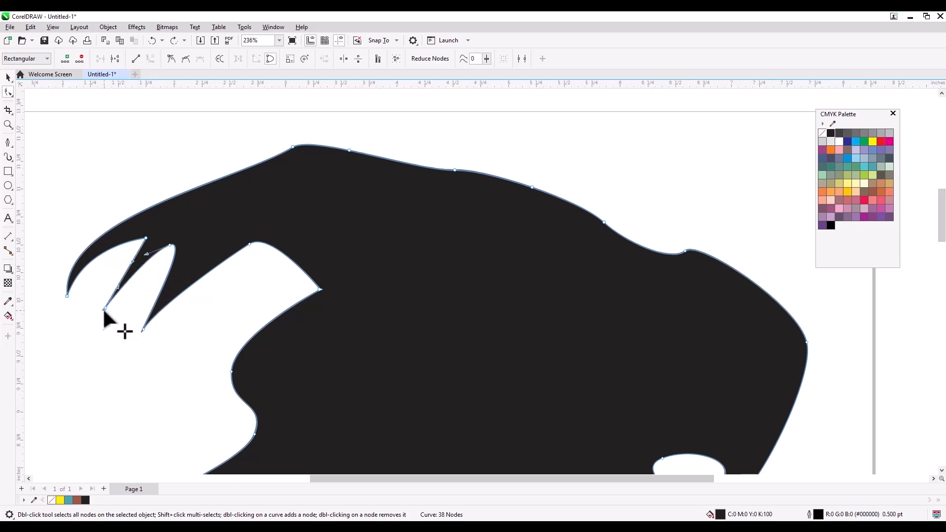
right_click(104, 308)
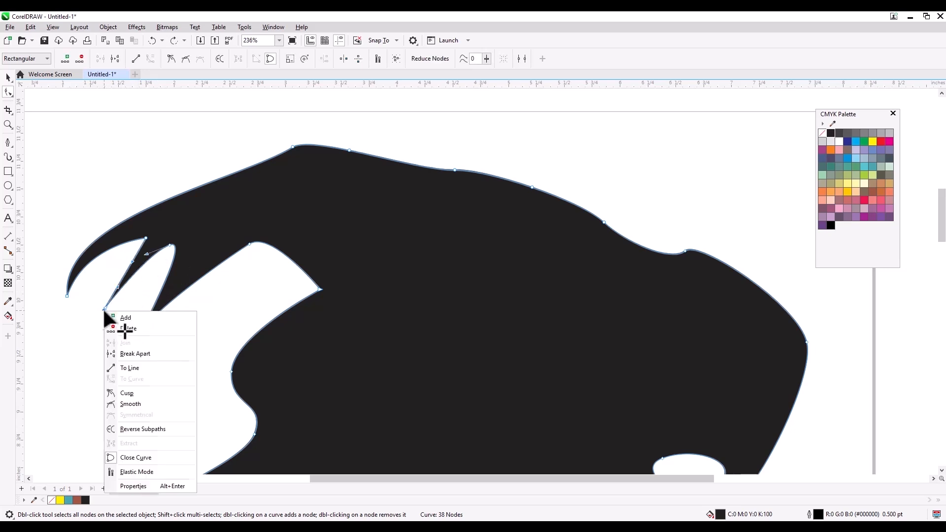
click(140, 393)
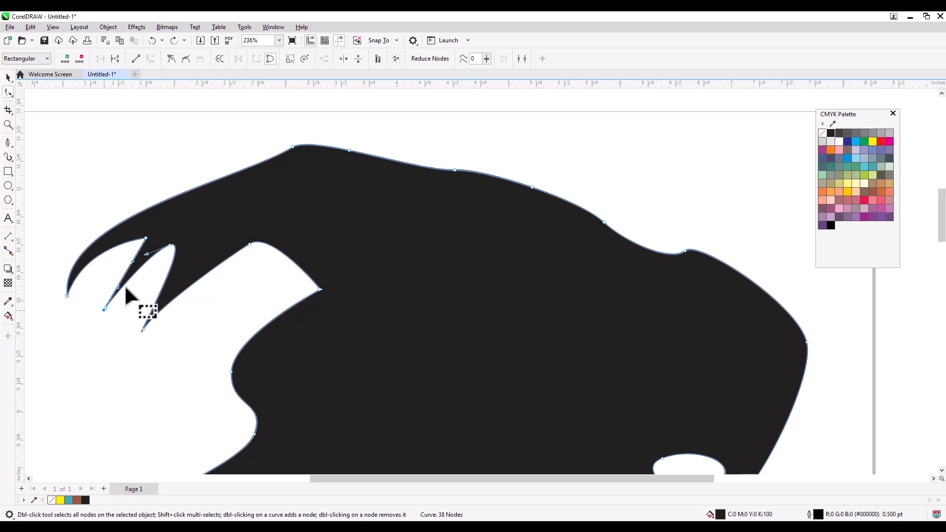
drag(114, 272, 114, 269)
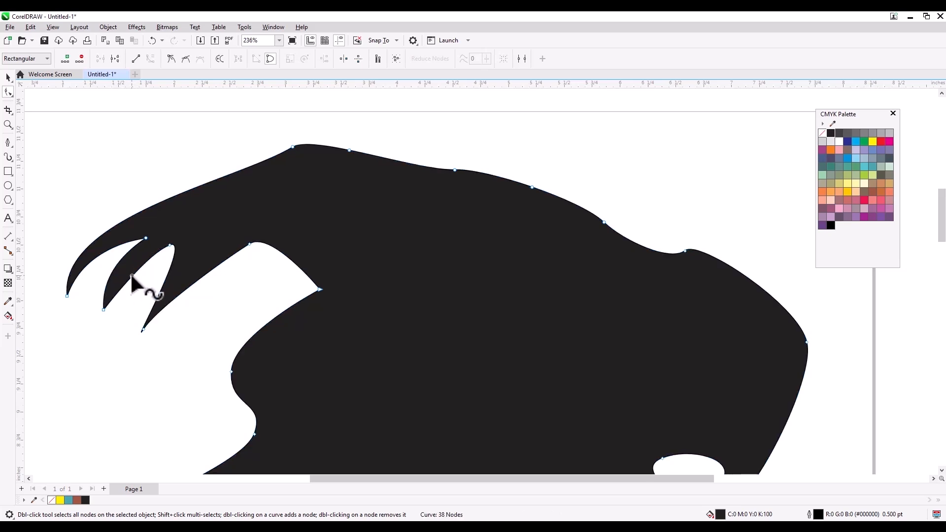
right_click(132, 277)
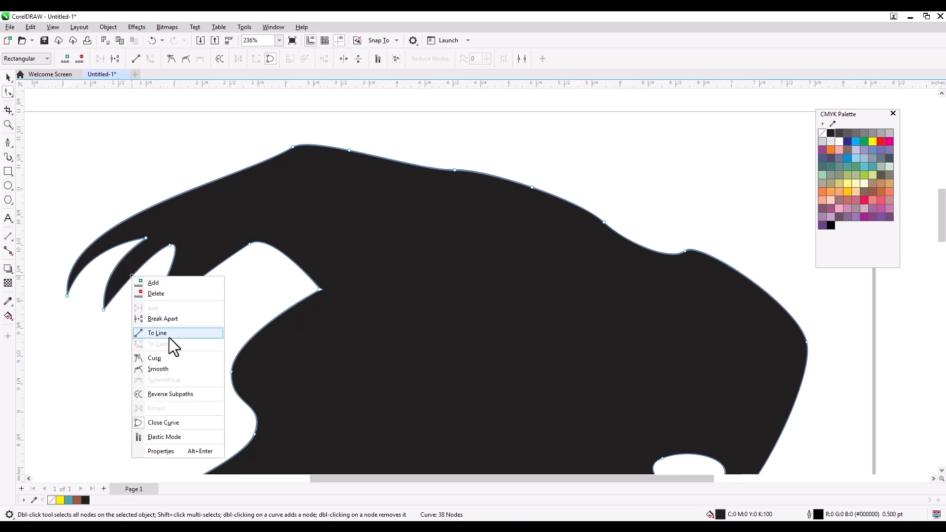
click(122, 316)
drag(133, 275, 128, 272)
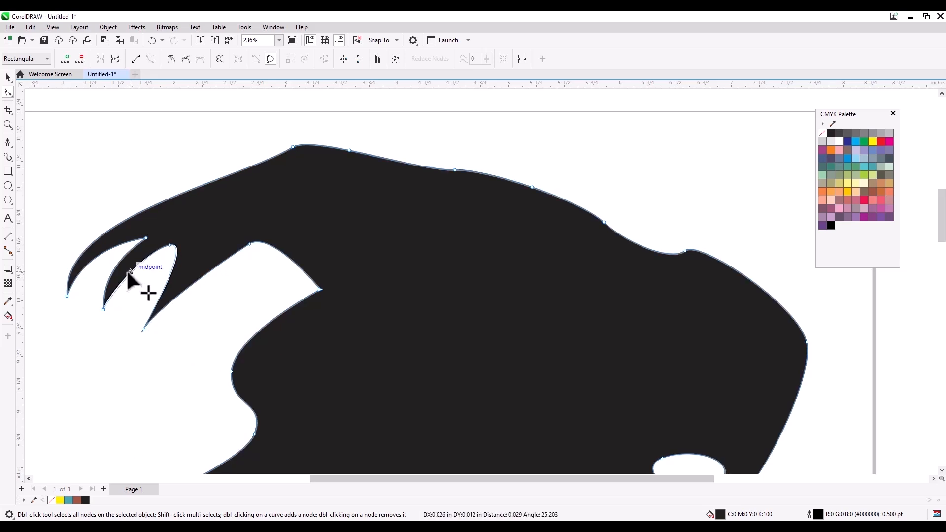
- Set the claw-tip node to Smooth and curve the claw's inner and lower edges
click(169, 245)
right_click(169, 245)
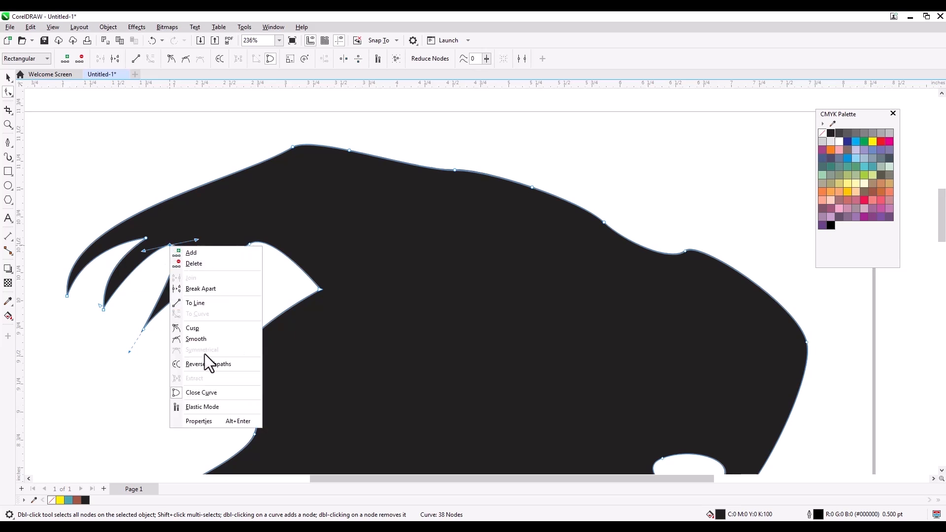
click(186, 331)
drag(197, 241, 136, 293)
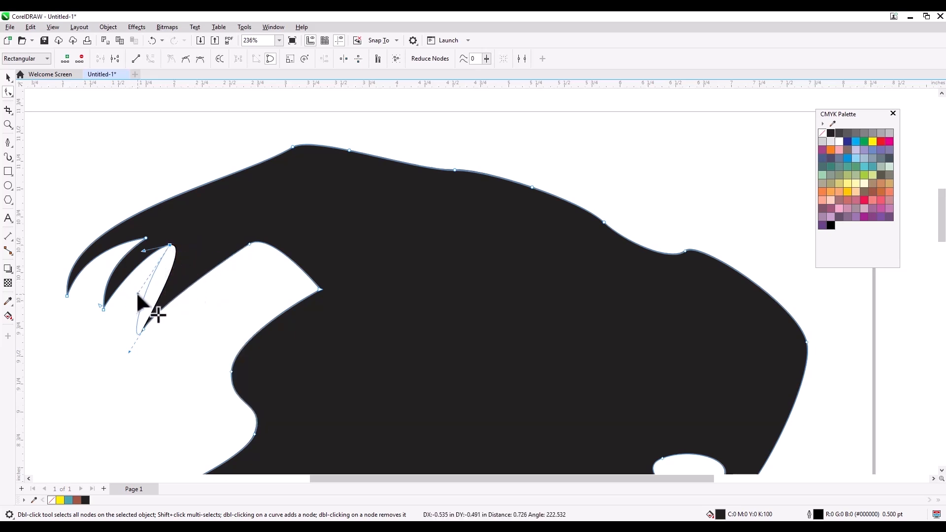
drag(128, 349, 131, 320)
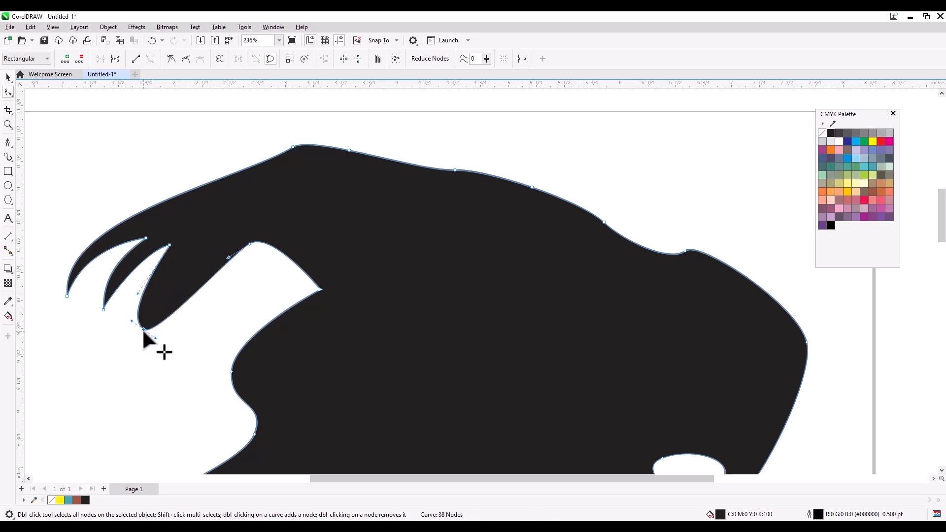
right_click(143, 327)
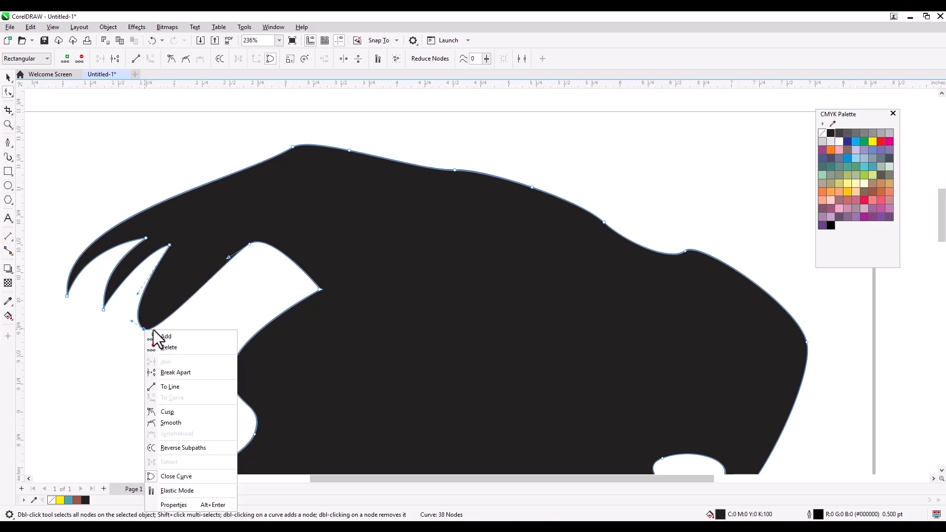
click(172, 423)
drag(158, 301, 170, 281)
click(227, 281)
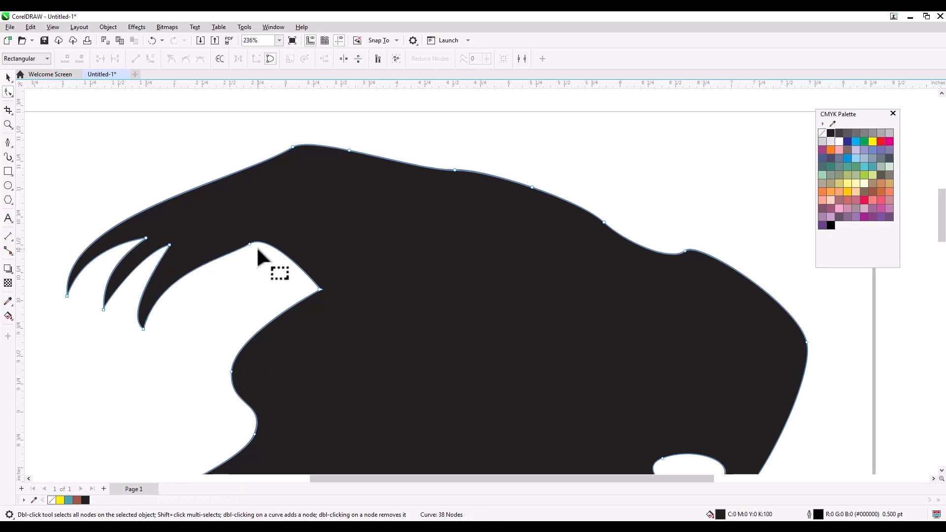
- Add and remove nodes around the nose tip to prepare it for rounding
scroll(370, 169, down, 2)
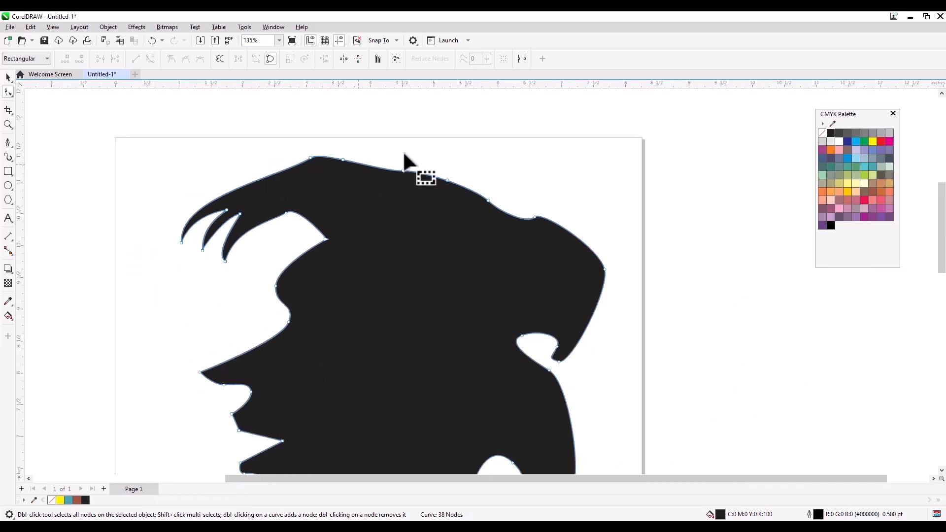
scroll(407, 165, down, 1)
scroll(295, 335, up, 1)
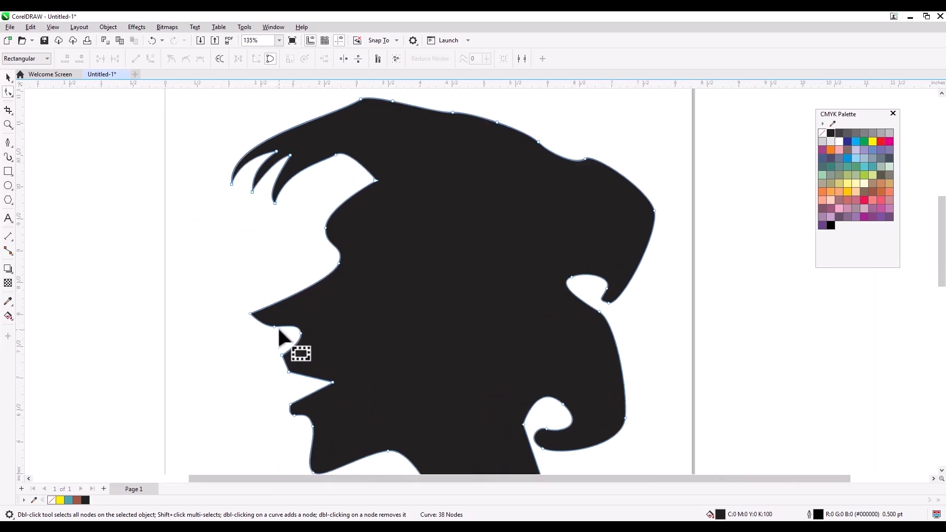
click(273, 327)
double_click(264, 309)
scroll(264, 315, up, 2)
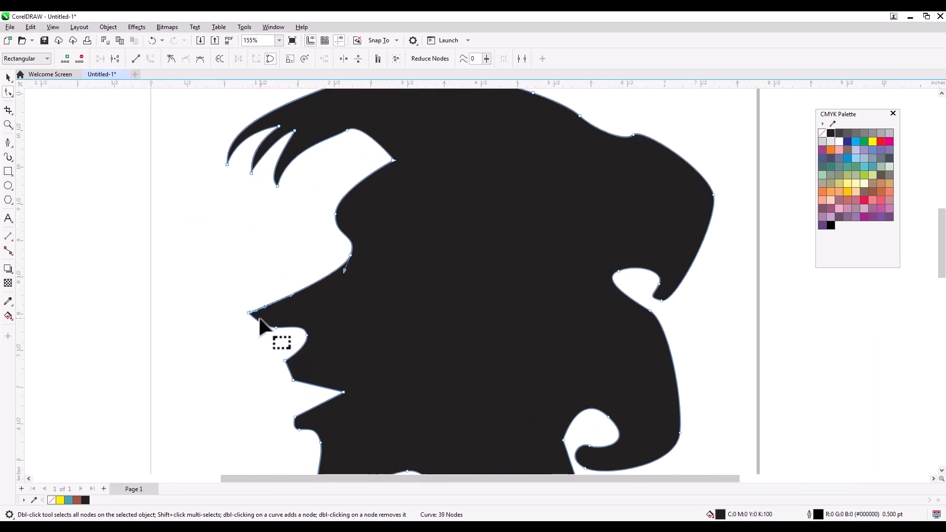
double_click(255, 319)
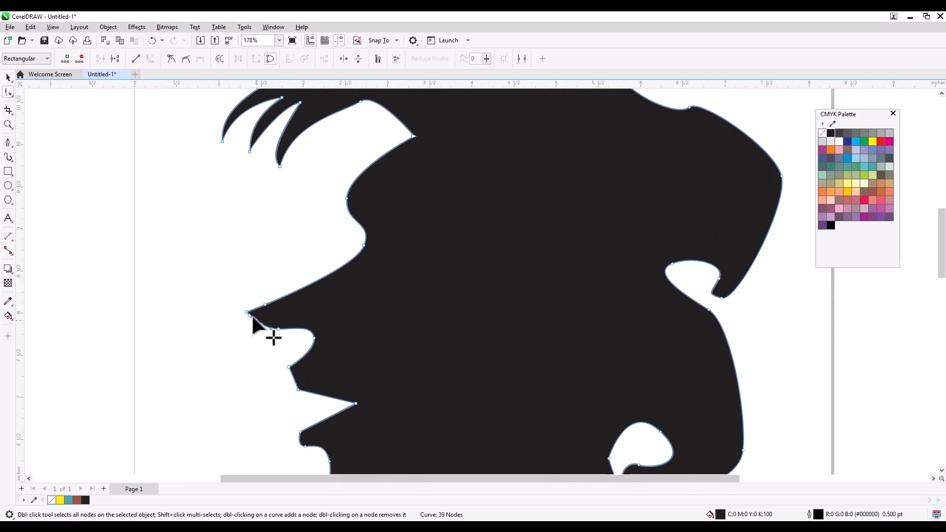
double_click(246, 312)
scroll(250, 319, up, 2)
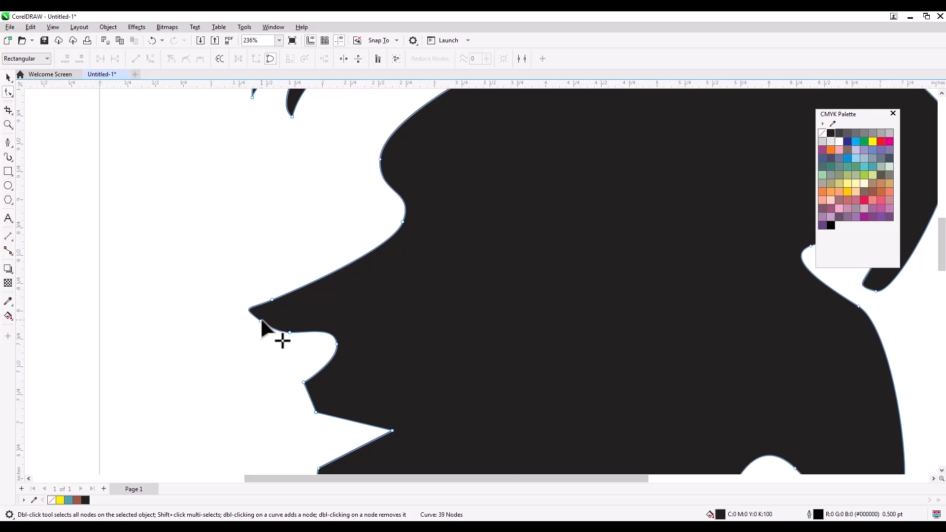
drag(249, 309, 271, 326)
key(ctrl+z)
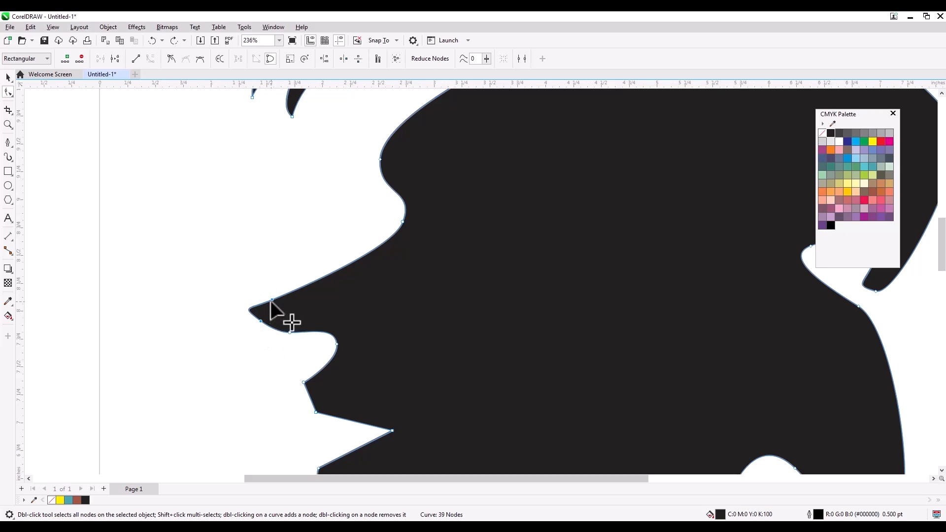
- Set the nose nodes to Cusp and bend the nose-tip curve into a rounded tip
right_click(273, 299)
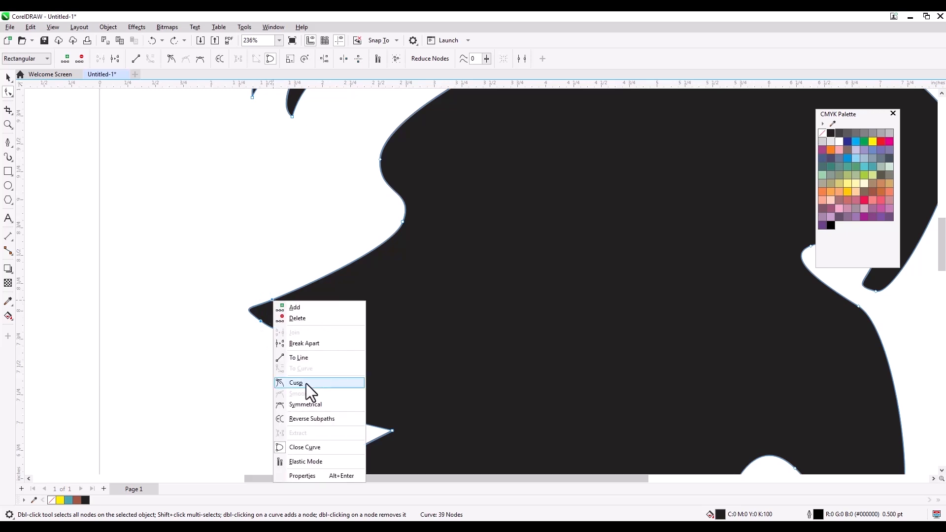
click(306, 384)
double_click(272, 298)
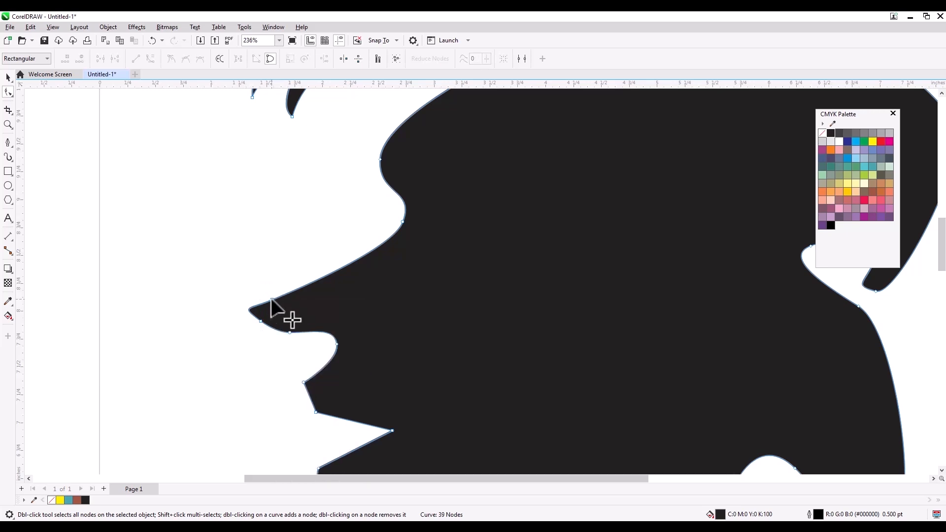
mouse_move(246, 311)
mouse_down()
mouse_move(255, 297)
mouse_move(243, 304)
mouse_up()
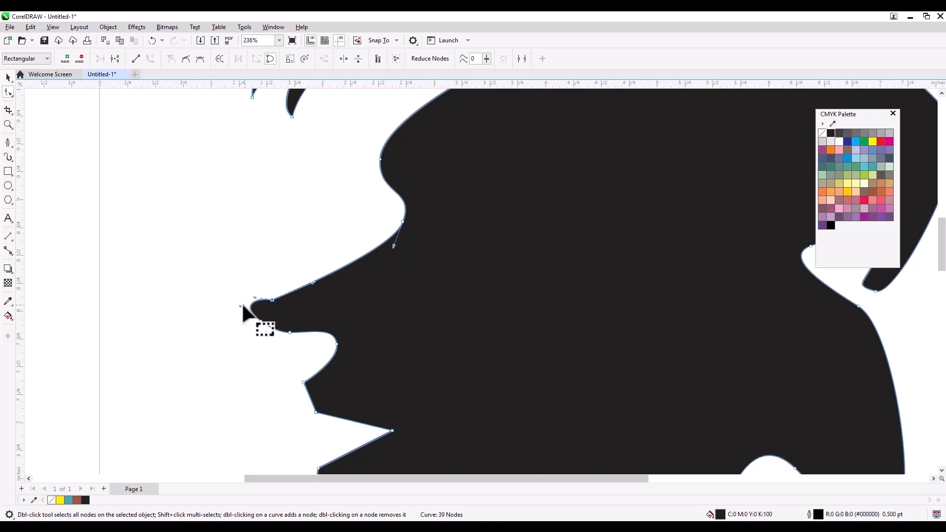
click(240, 308)
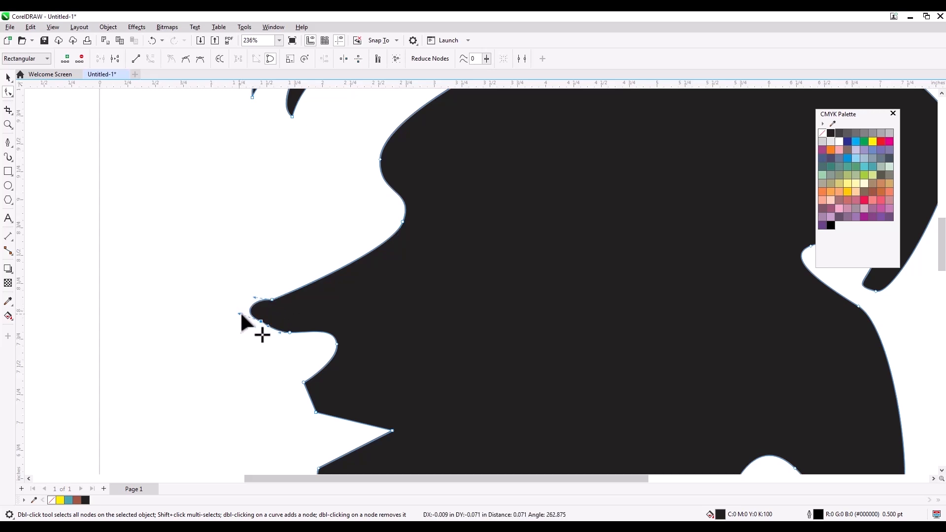
drag(253, 309, 274, 298)
click(279, 269)
drag(291, 333, 282, 333)
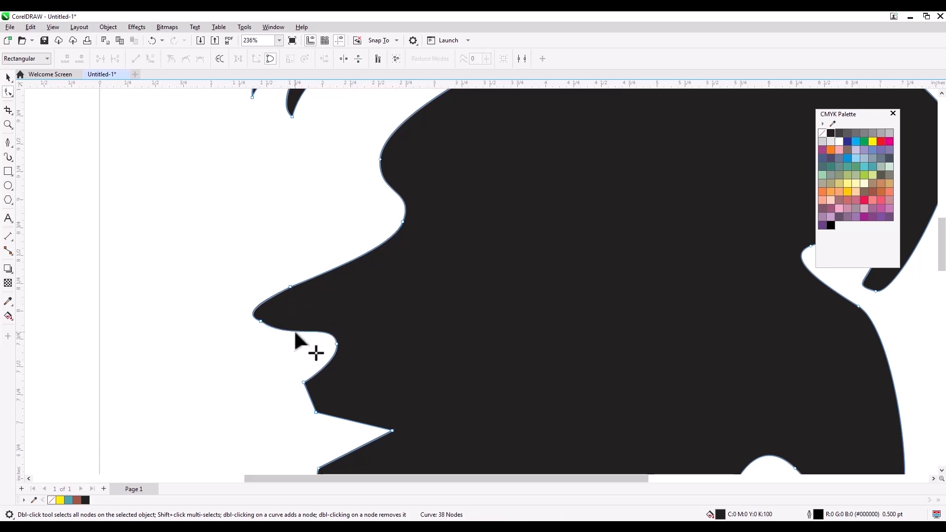
- Remove a lip node, convert the upper lip to a curve and bow it outward
double_click(294, 332)
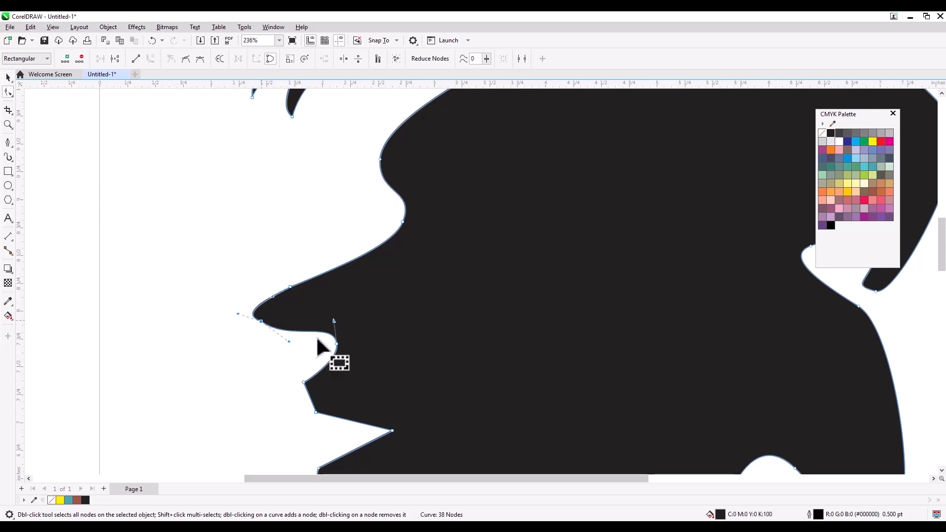
drag(289, 337, 320, 342)
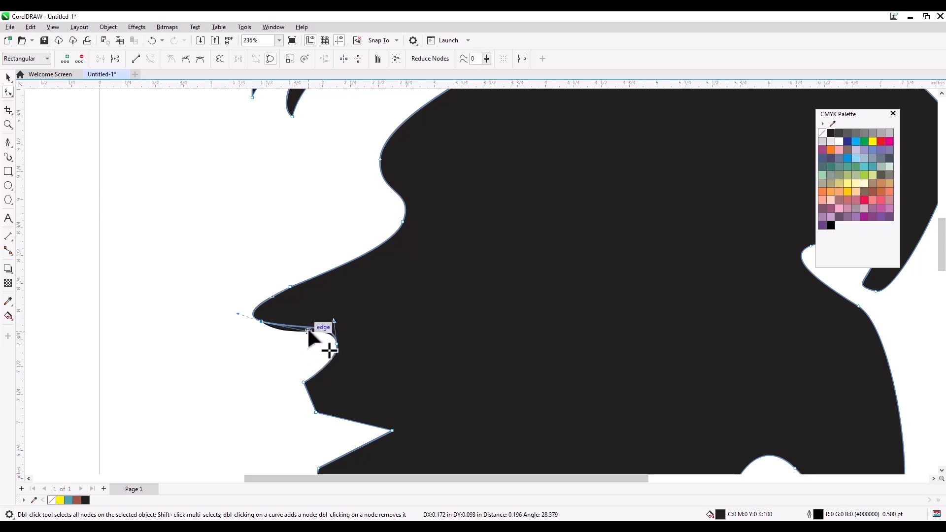
scroll(239, 320, down, 2)
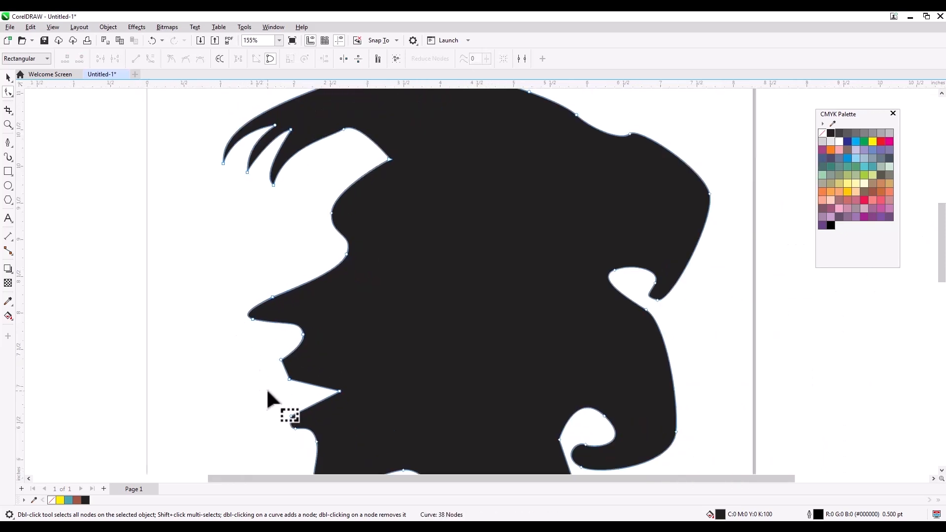
scroll(268, 389, up, 1)
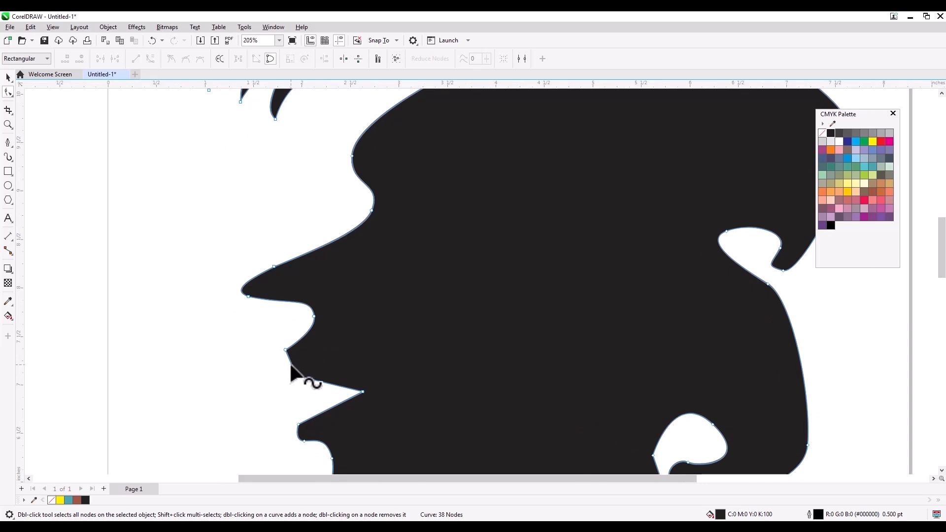
right_click(291, 364)
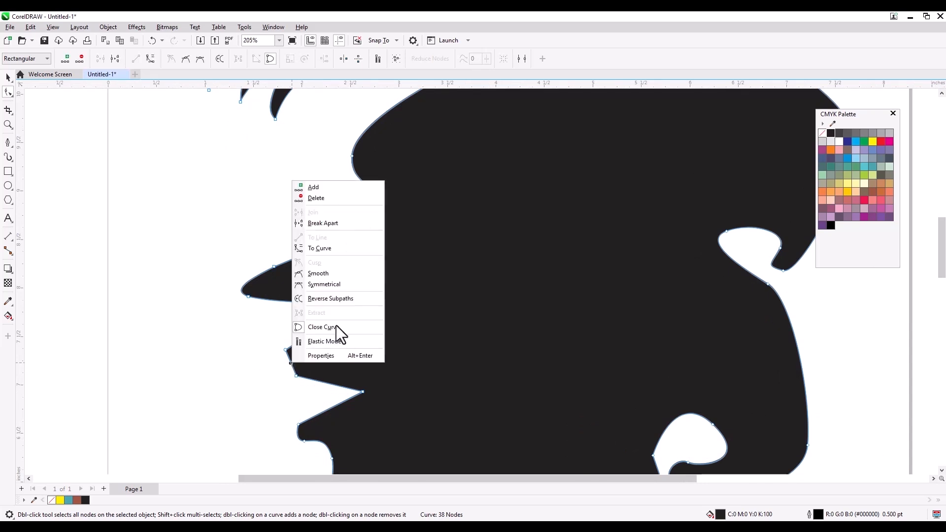
click(327, 250)
mouse_move(290, 364)
mouse_down()
mouse_move(281, 360)
mouse_move(290, 365)
mouse_move(284, 376)
mouse_up()
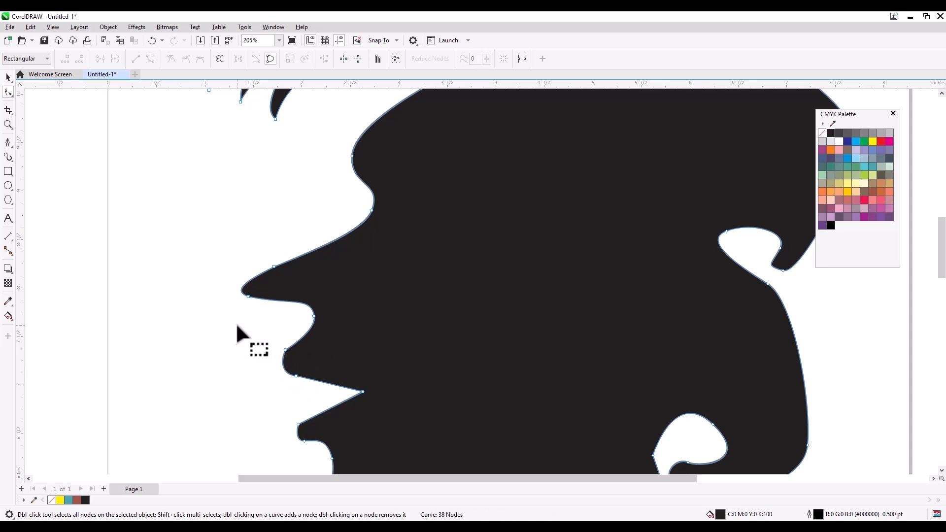
scroll(237, 333, down, 2)
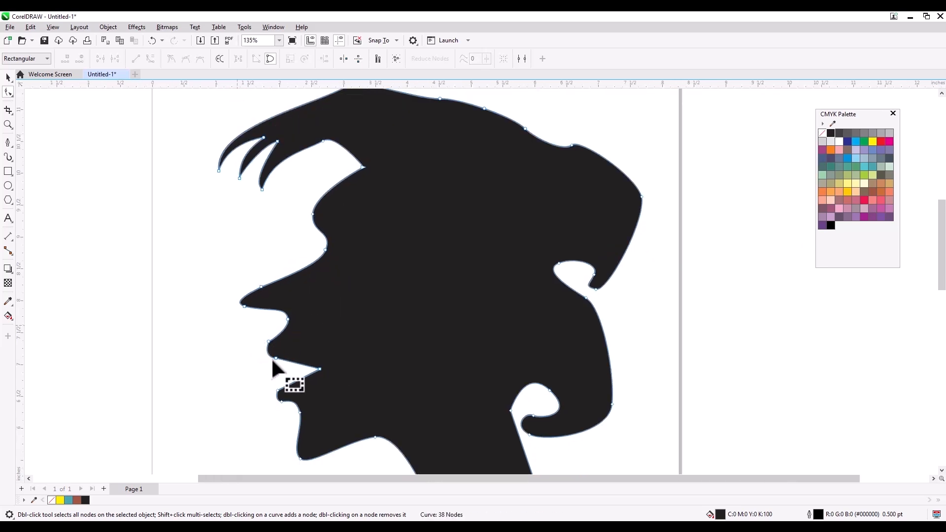
- Convert the lower lip to a curve, make its nodes Cusp and drag a handle to reshape it
click(305, 377)
right_click(304, 377)
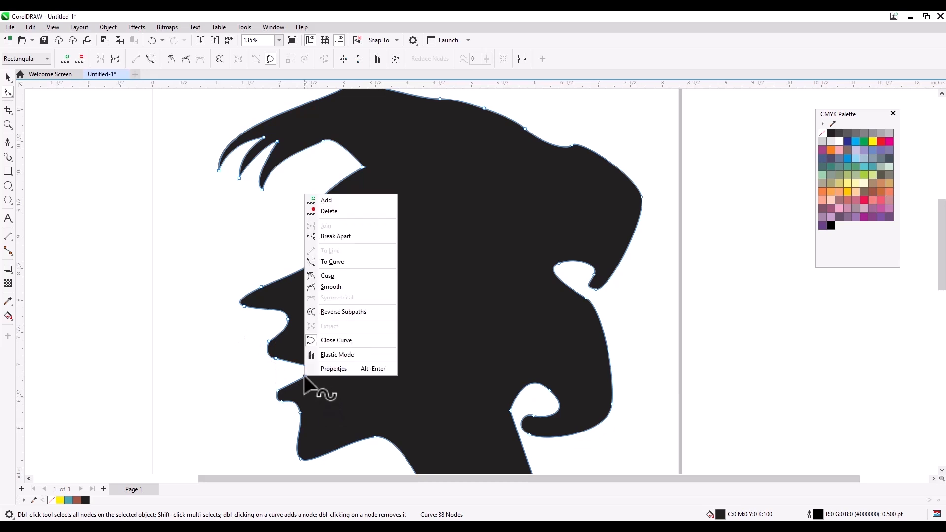
click(324, 264)
drag(297, 379, 300, 379)
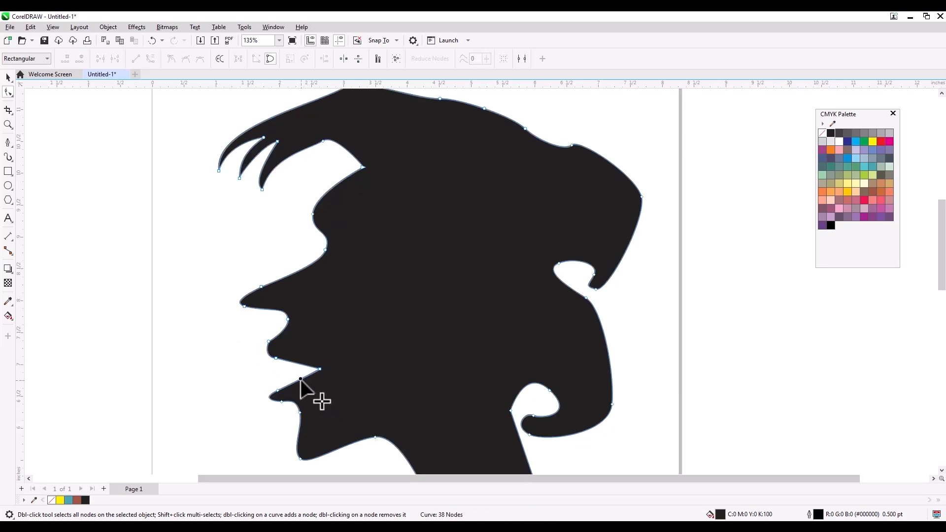
key(ctrl+z)
drag(309, 413, 310, 415)
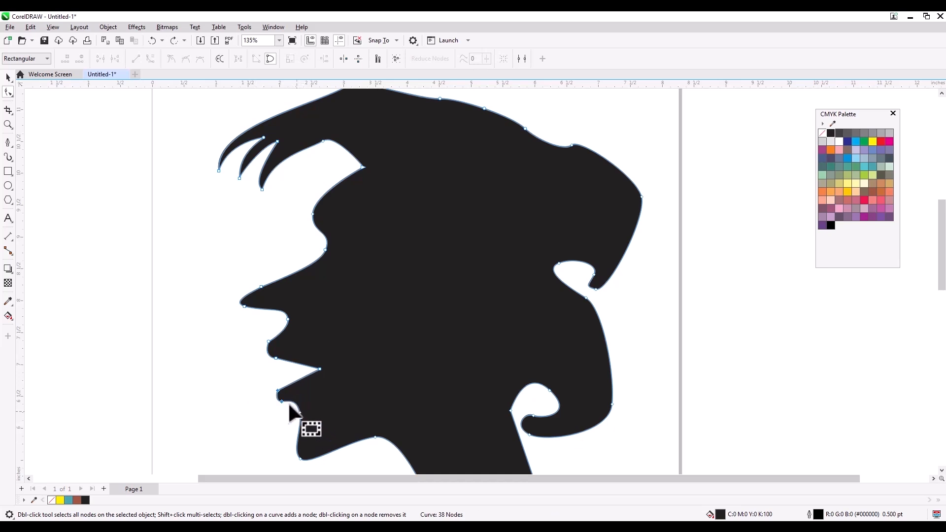
right_click(281, 402)
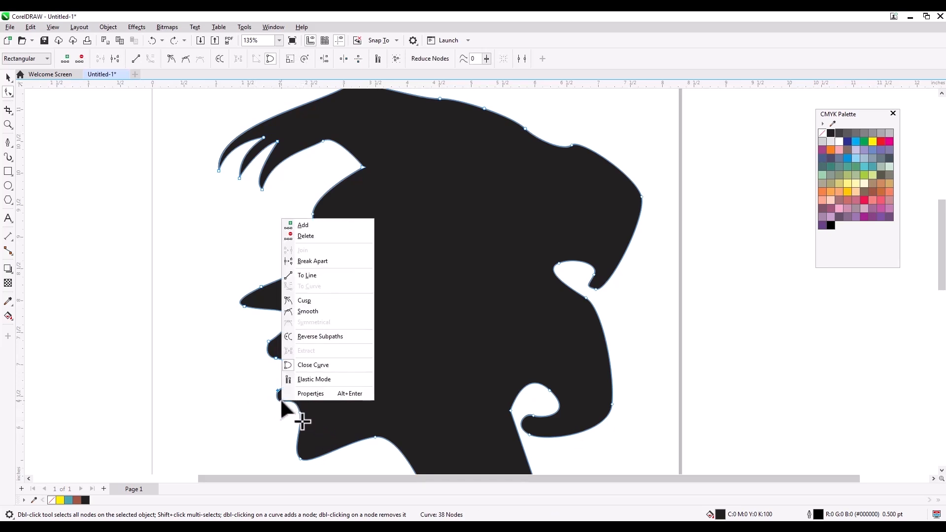
click(318, 302)
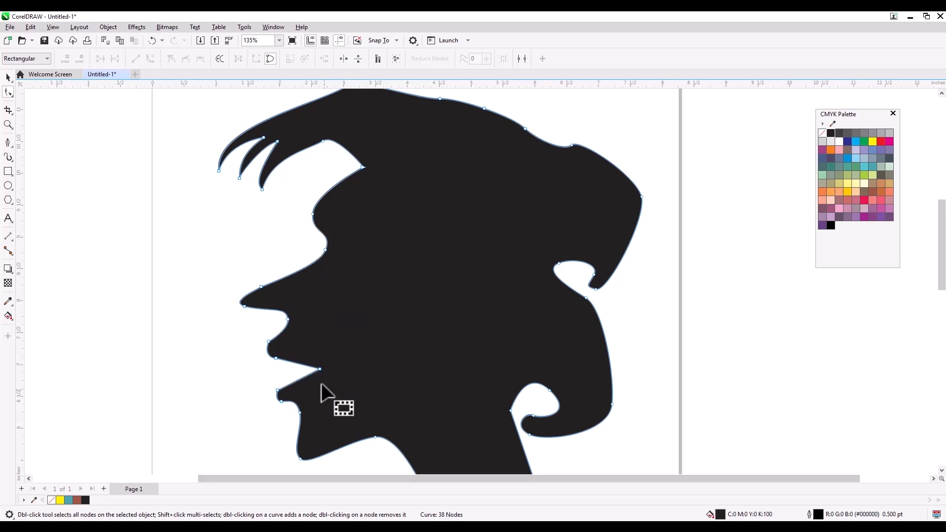
click(320, 369)
drag(303, 378, 301, 380)
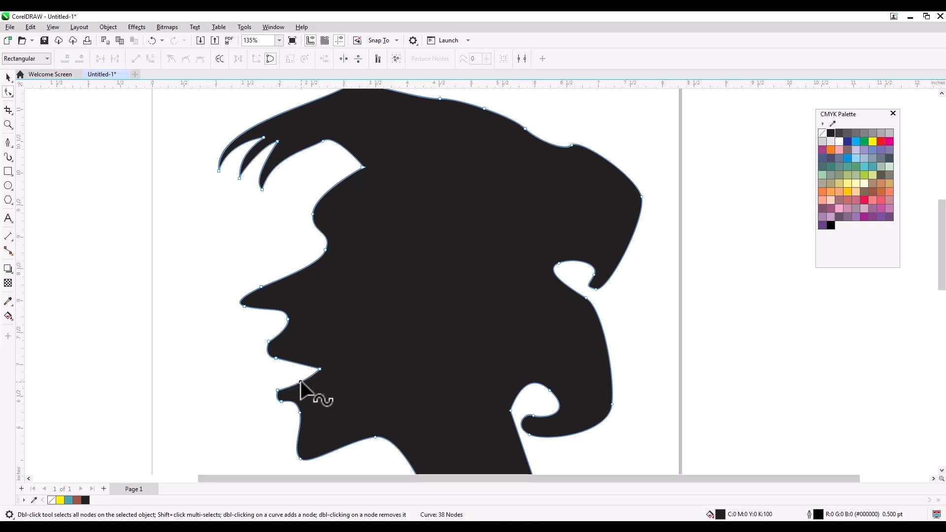
- Select the whole silhouette as one object with the Pick tool
scroll(258, 362, down, 1)
scroll(331, 305, down, 1)
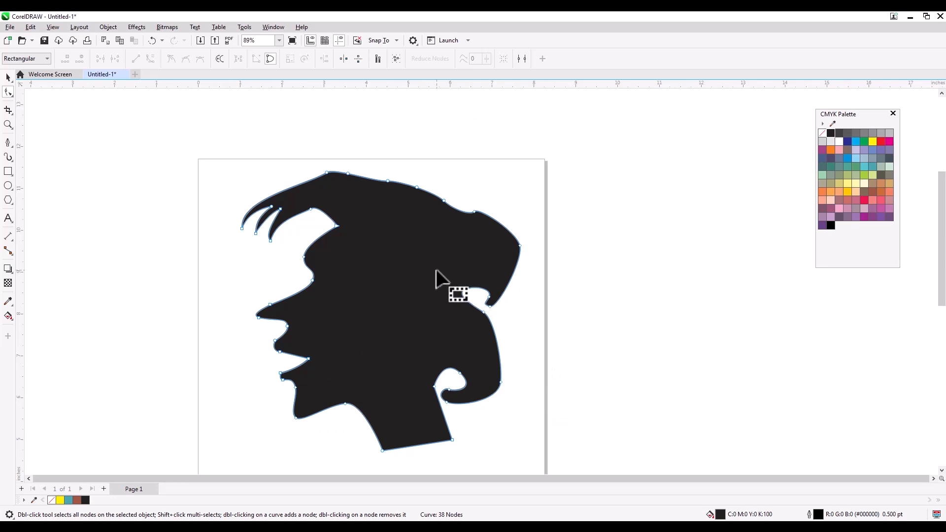
scroll(436, 270, down, 1)
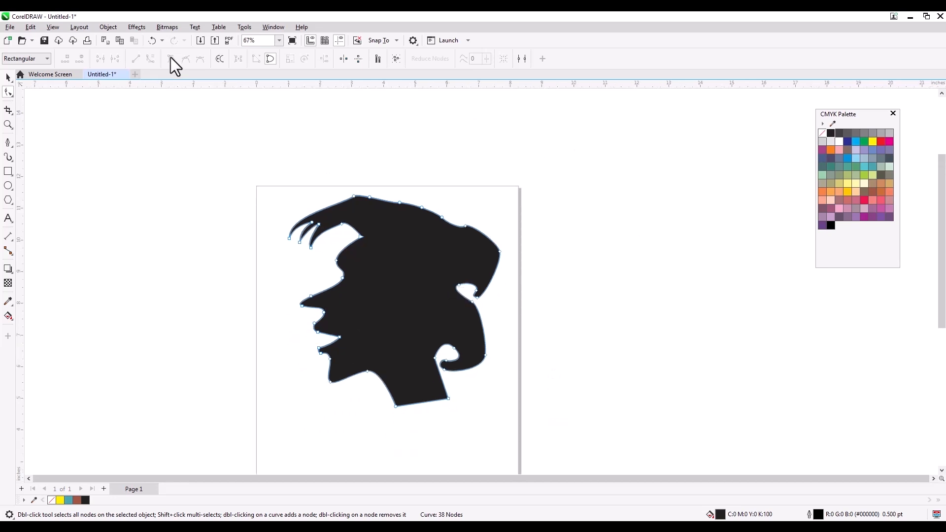
click(8, 77)
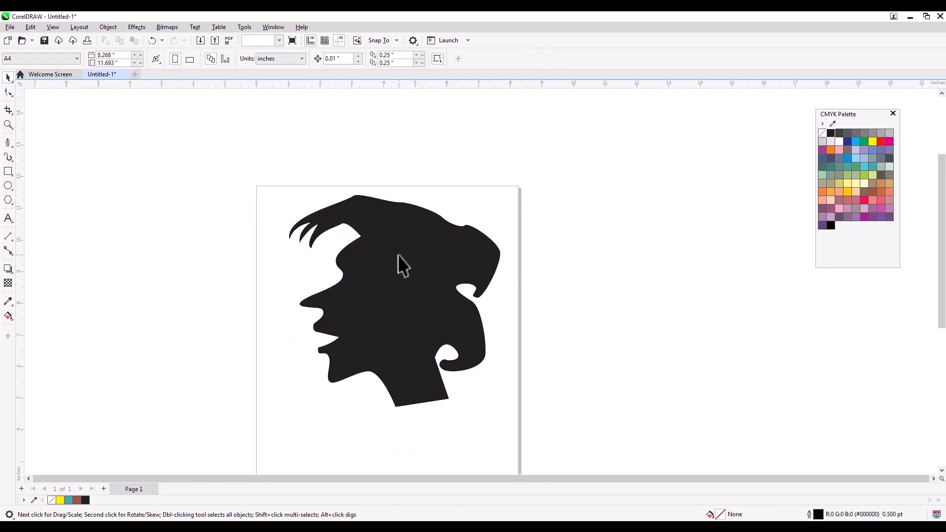
- Delete the black silhouette, leaving the page empty
key(Delete)
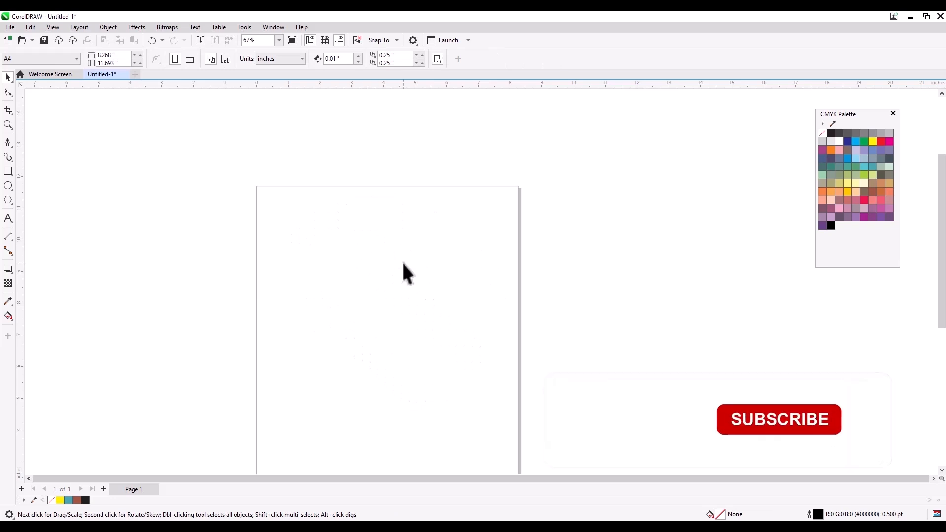
scroll(292, 190, up, 2)
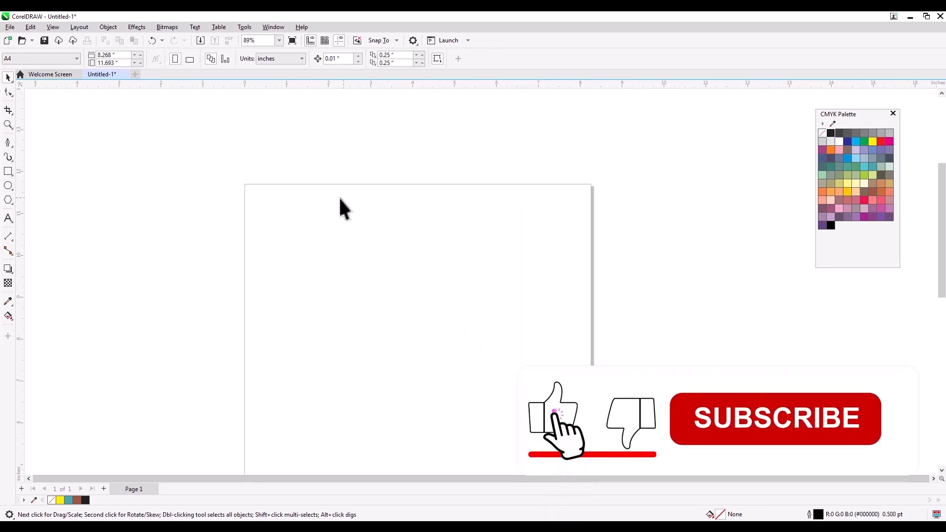
click(8, 91)
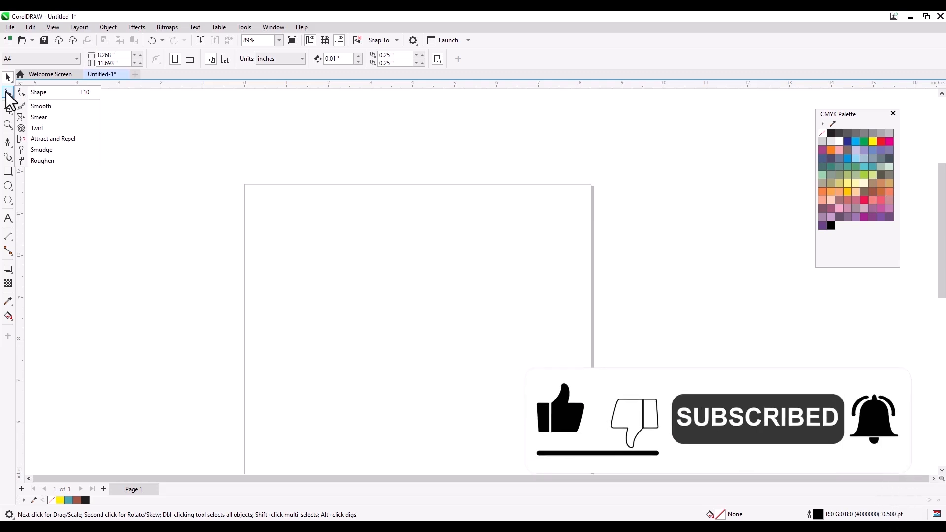
click(35, 93)
scroll(369, 200, up, 4)
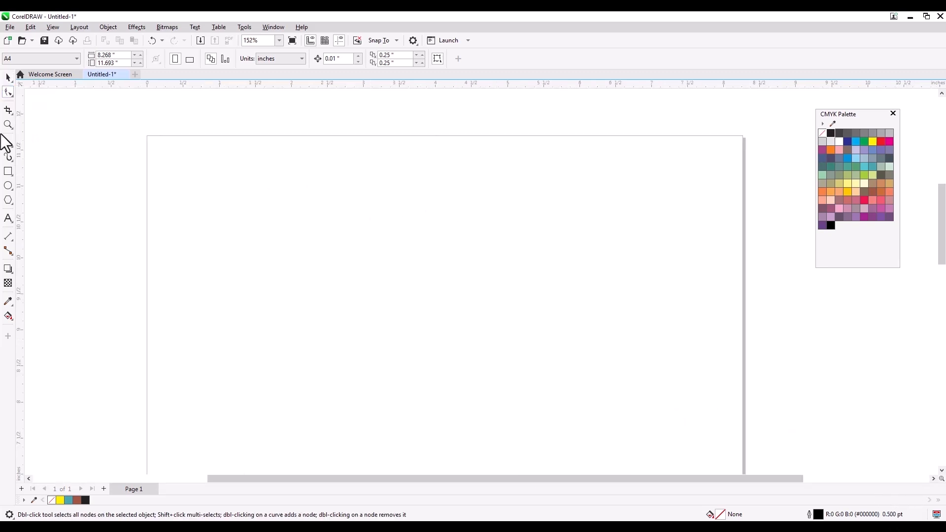
click(7, 93)
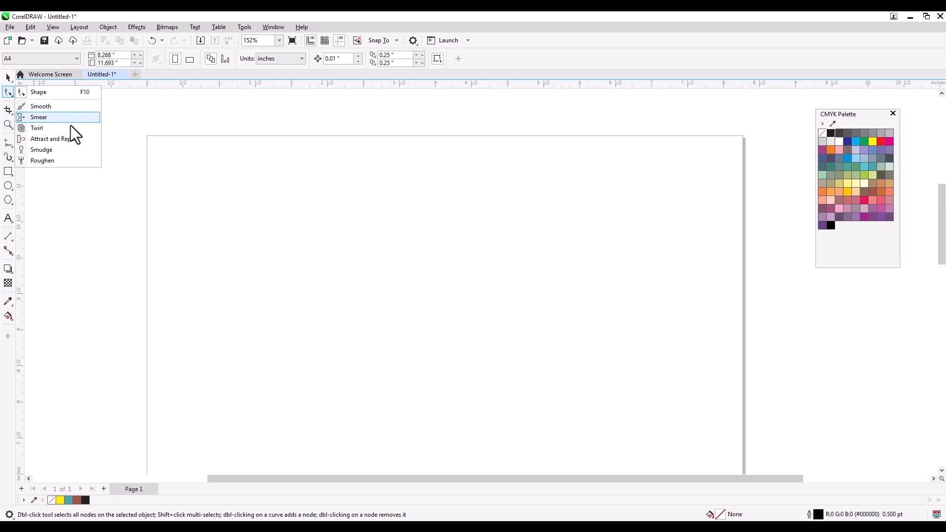
click(51, 106)
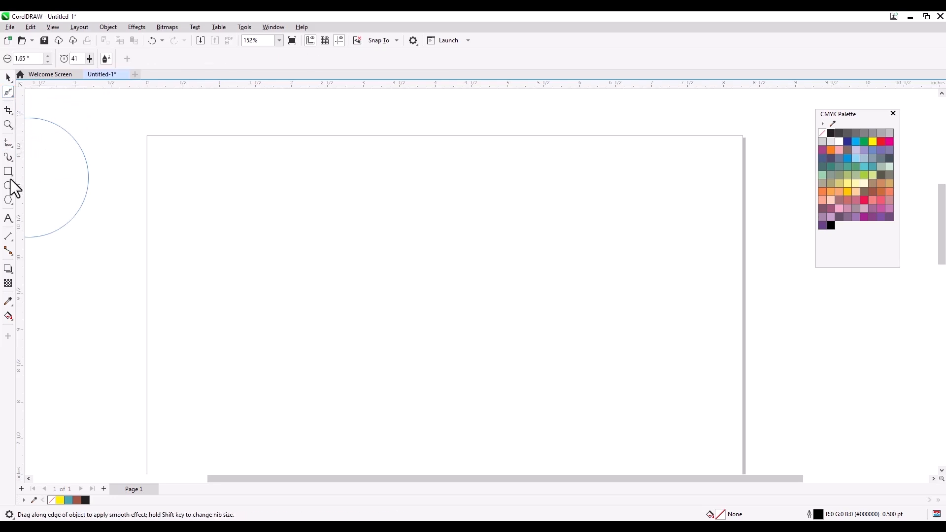
- Draw a closed freehand outline across the page, ending at its start point
click(7, 148)
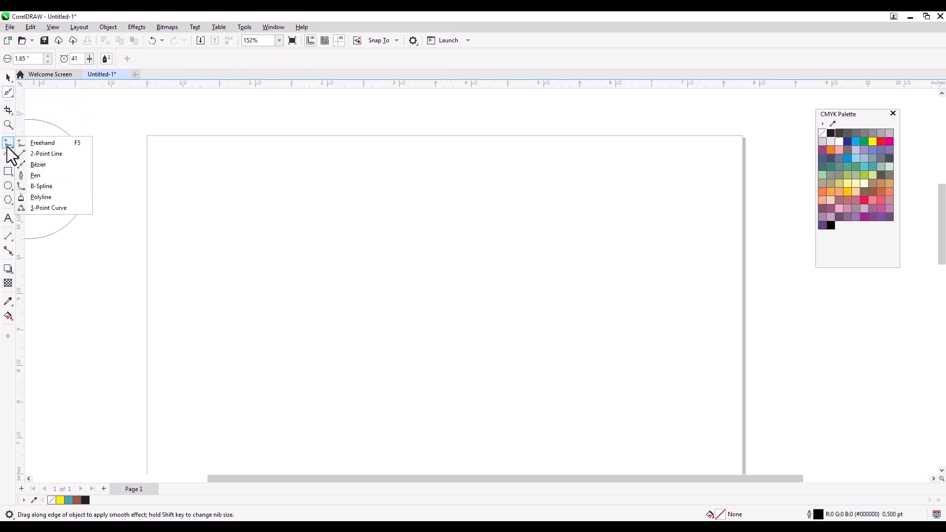
click(55, 144)
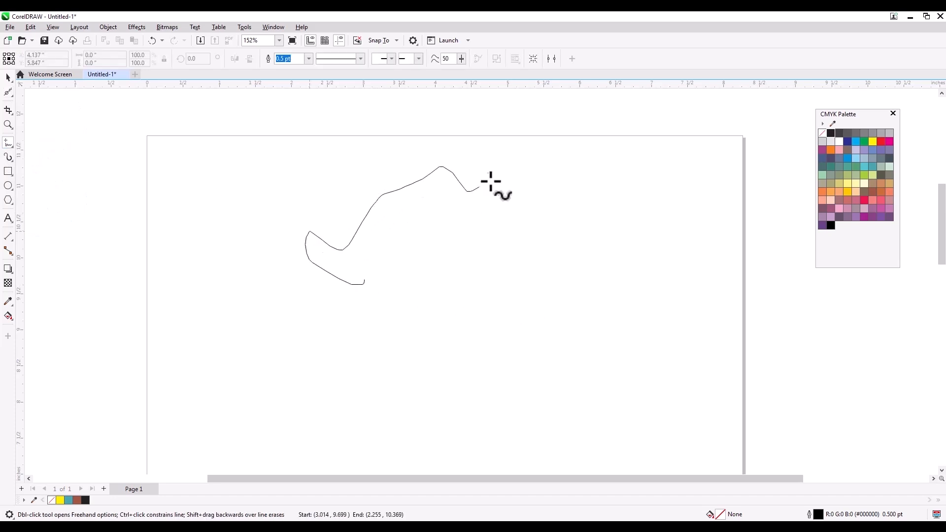
mouse_move(612, 316)
mouse_down()
mouse_move(478, 389)
mouse_move(323, 352)
mouse_up()
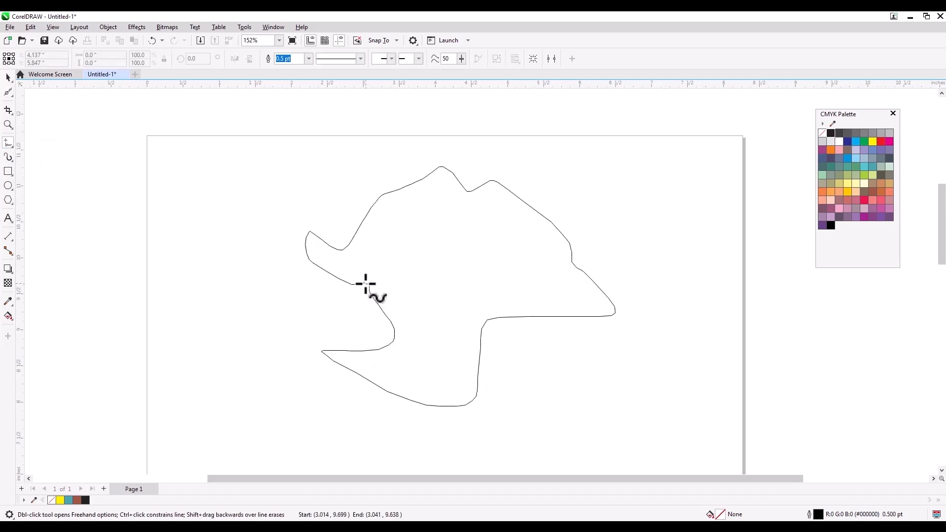
drag(365, 283, 364, 284)
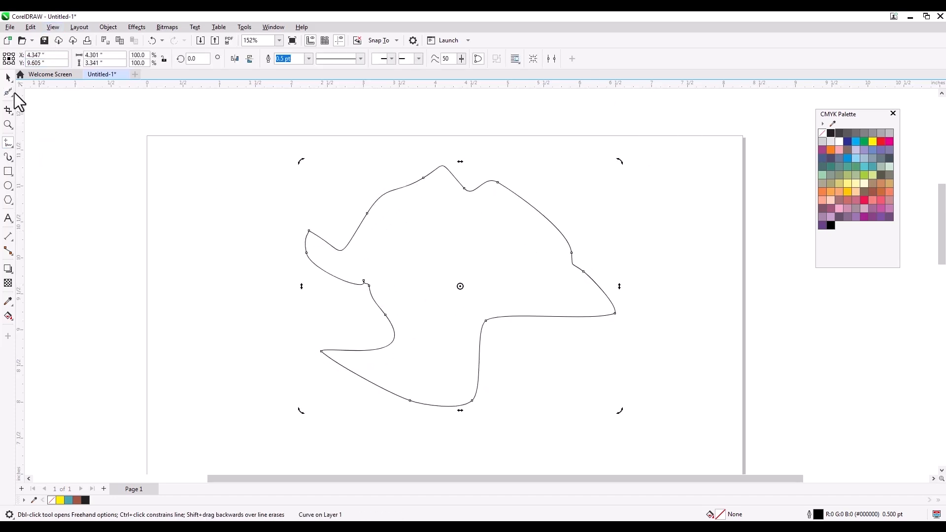
click(8, 94)
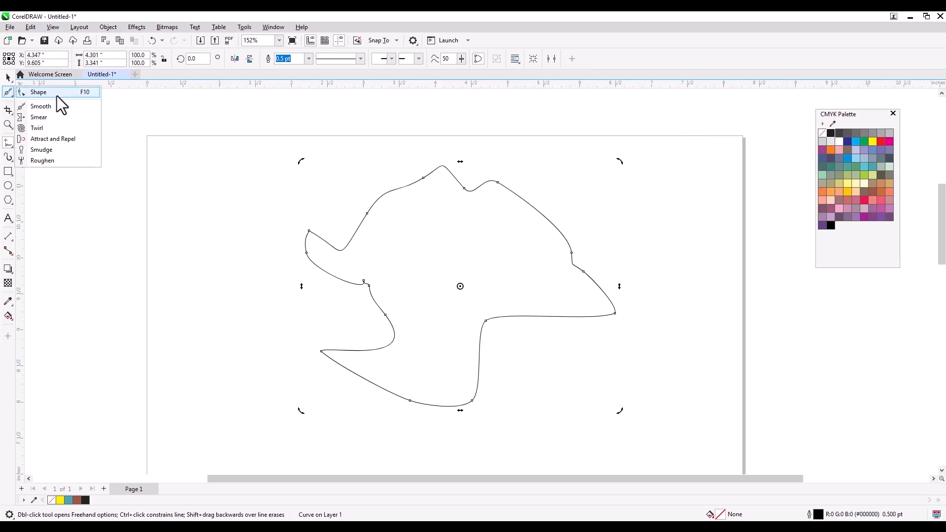
- Brush the Smooth tool over the outline's top bump, left notch and lower-left corner
click(40, 107)
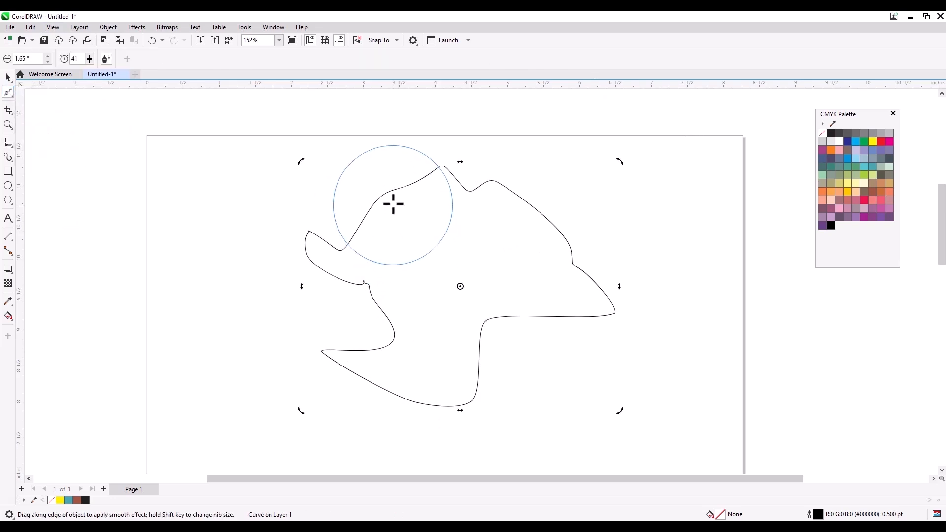
mouse_move(413, 192)
mouse_down()
mouse_move(424, 178)
mouse_move(412, 165)
mouse_move(426, 178)
mouse_move(405, 169)
mouse_move(527, 205)
mouse_move(585, 262)
mouse_move(583, 274)
mouse_up()
scroll(363, 284, up, 2)
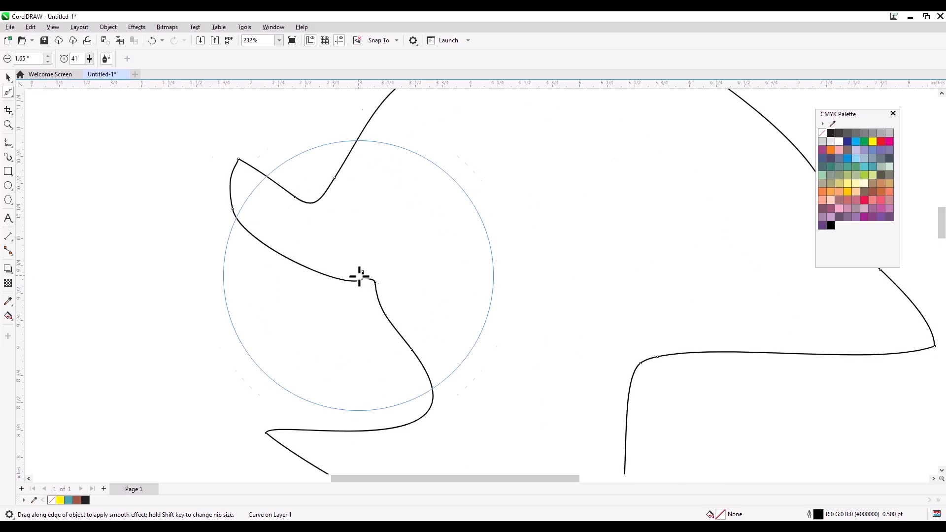
scroll(360, 276, up, 4)
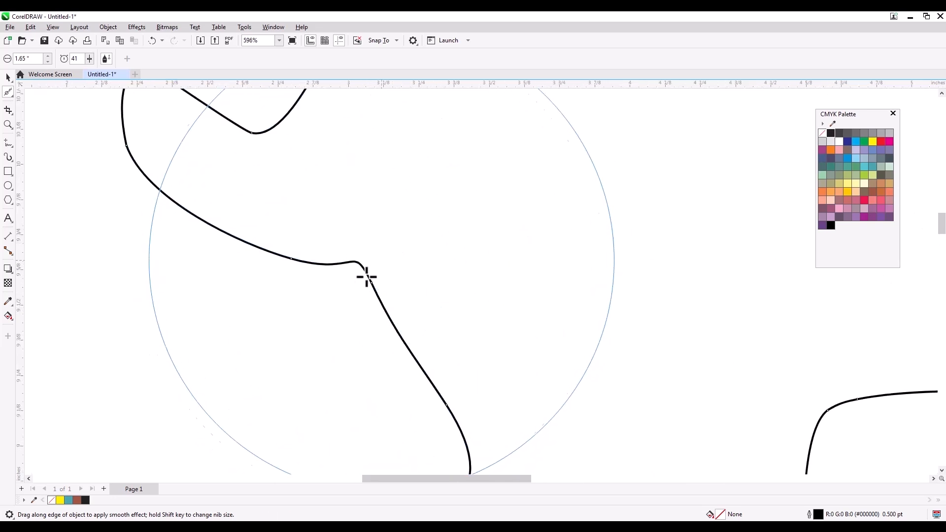
mouse_move(165, 182)
mouse_down()
mouse_move(129, 148)
mouse_move(152, 148)
mouse_move(228, 222)
mouse_up()
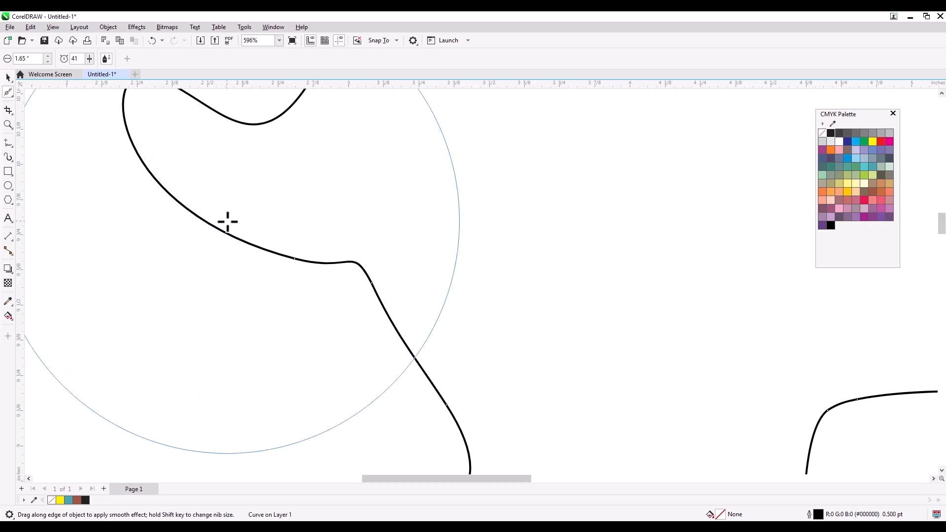
scroll(241, 217, down, 3)
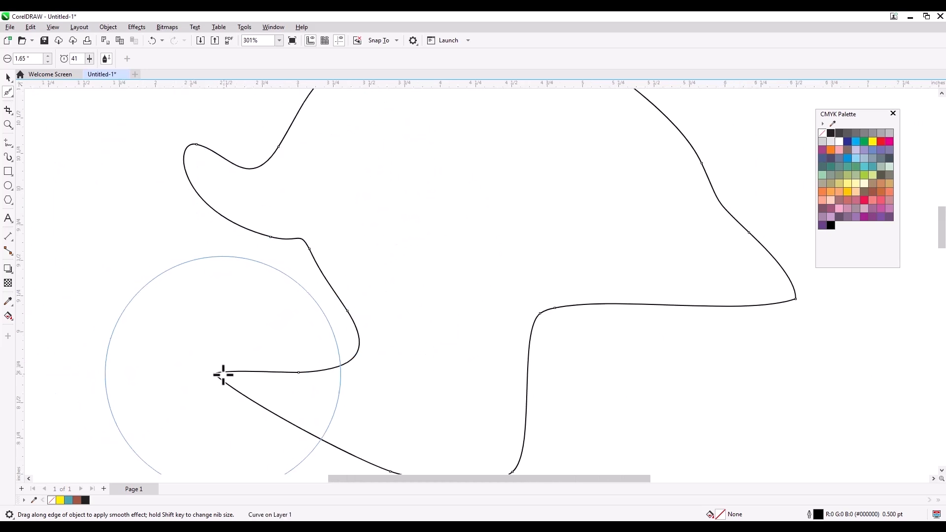
mouse_move(216, 376)
mouse_down()
mouse_move(265, 399)
mouse_move(234, 380)
mouse_move(258, 384)
mouse_up()
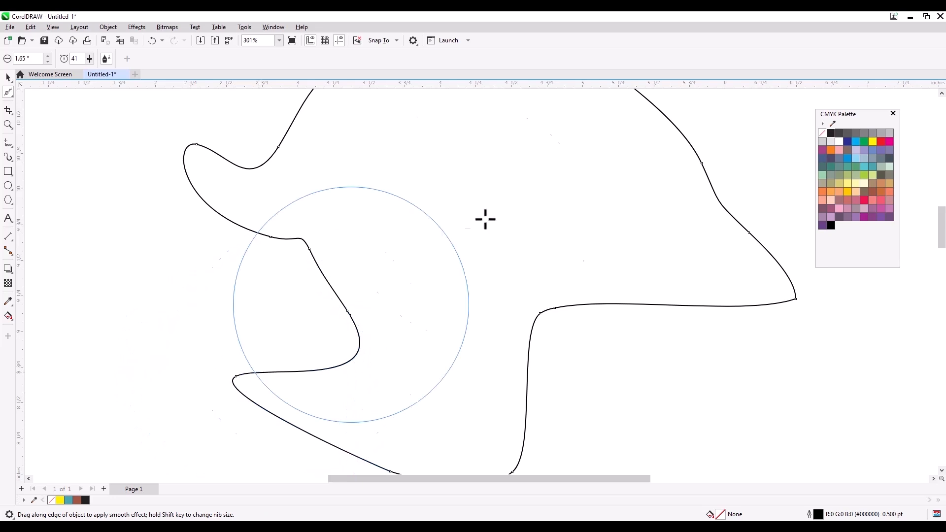
click(9, 92)
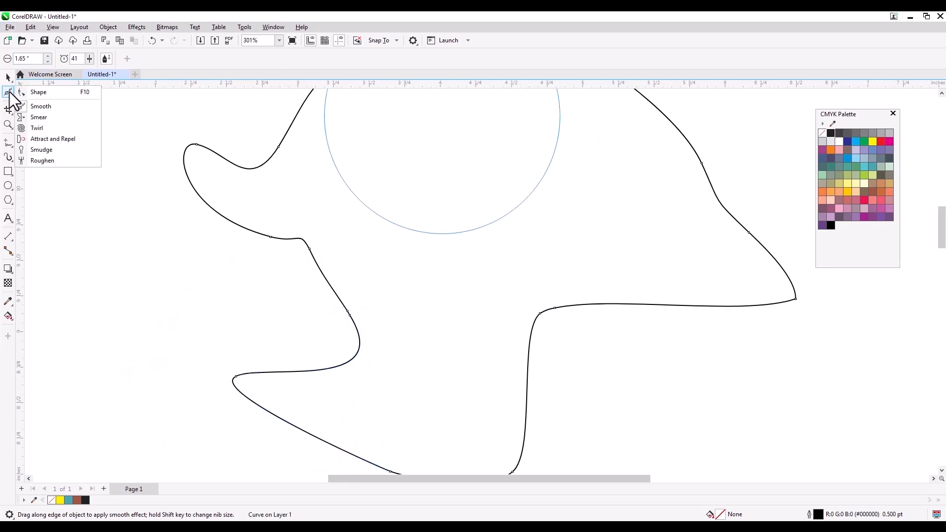
- Smear the outline's tips and notches along its top, left loop and lower edge into bulges
click(57, 117)
drag(197, 280, 332, 255)
drag(646, 327, 610, 307)
mouse_move(817, 313)
mouse_down()
mouse_move(768, 282)
mouse_move(745, 256)
mouse_move(743, 214)
mouse_move(698, 175)
mouse_up()
scroll(720, 401, down, 1)
drag(605, 160, 611, 169)
drag(542, 152, 532, 162)
drag(470, 163, 483, 177)
mouse_move(374, 222)
mouse_down()
mouse_move(376, 237)
mouse_move(433, 241)
mouse_move(427, 217)
mouse_up()
drag(452, 264, 437, 274)
mouse_move(441, 243)
mouse_down()
mouse_move(436, 204)
mouse_move(482, 190)
mouse_move(508, 168)
mouse_up()
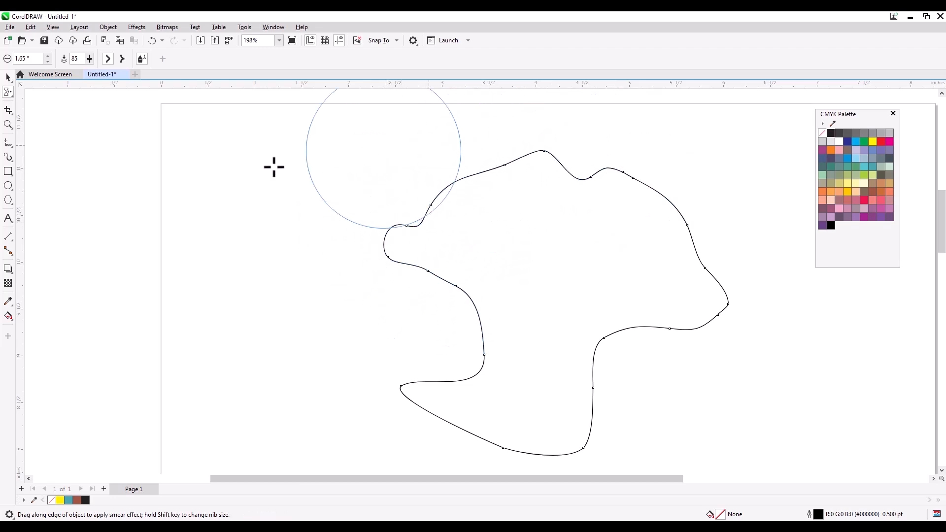
click(7, 93)
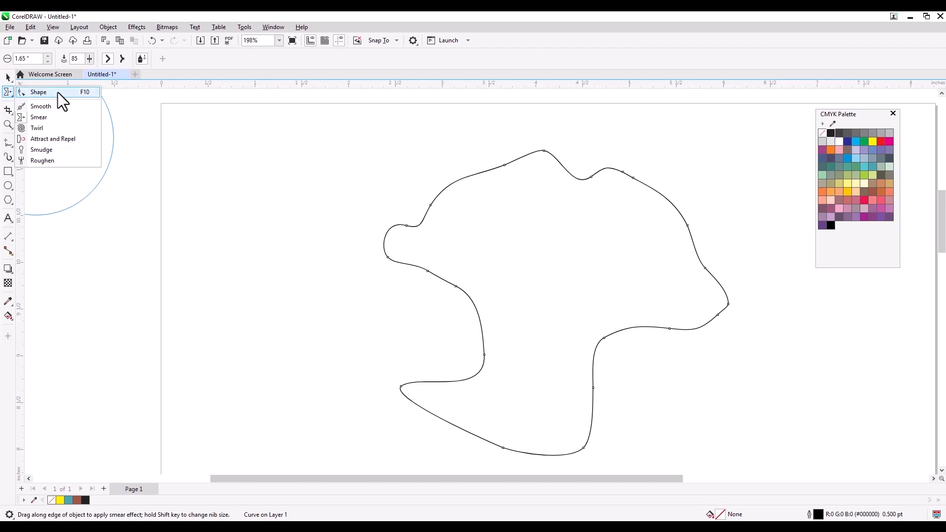
- Twirl six swirls into the outline's top, left, lower and right edges
click(51, 128)
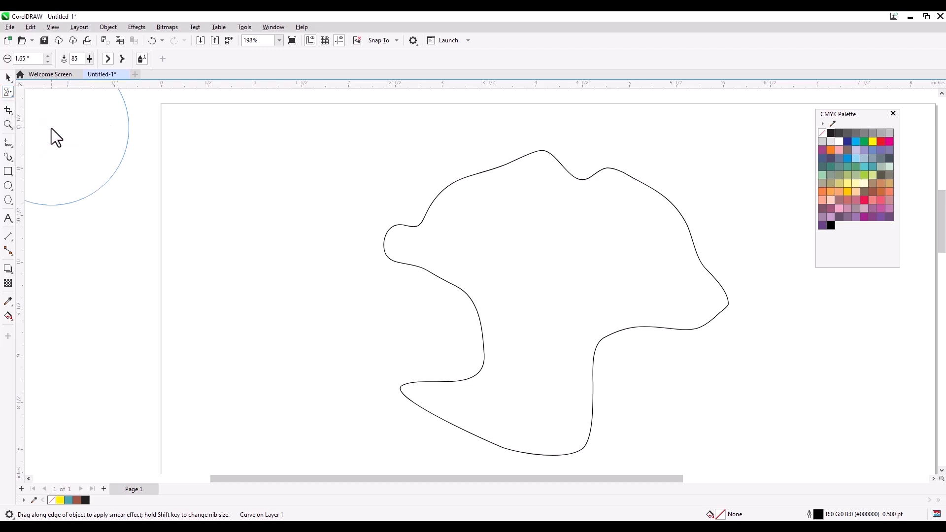
drag(502, 166, 499, 173)
drag(462, 291, 462, 291)
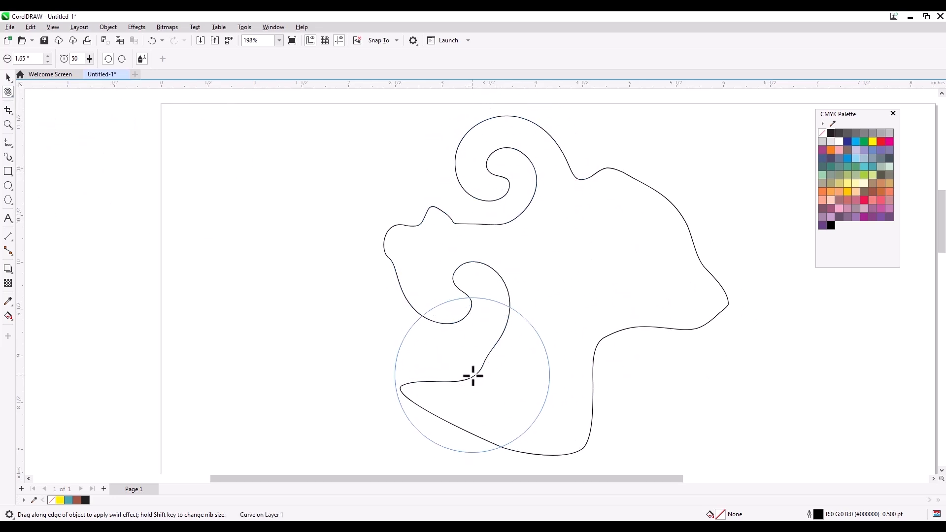
drag(473, 376, 473, 376)
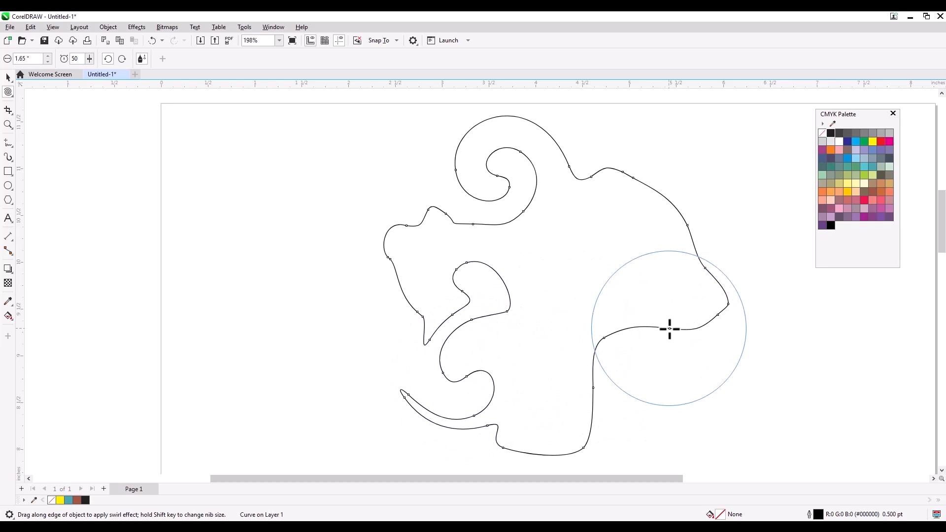
drag(669, 328, 670, 329)
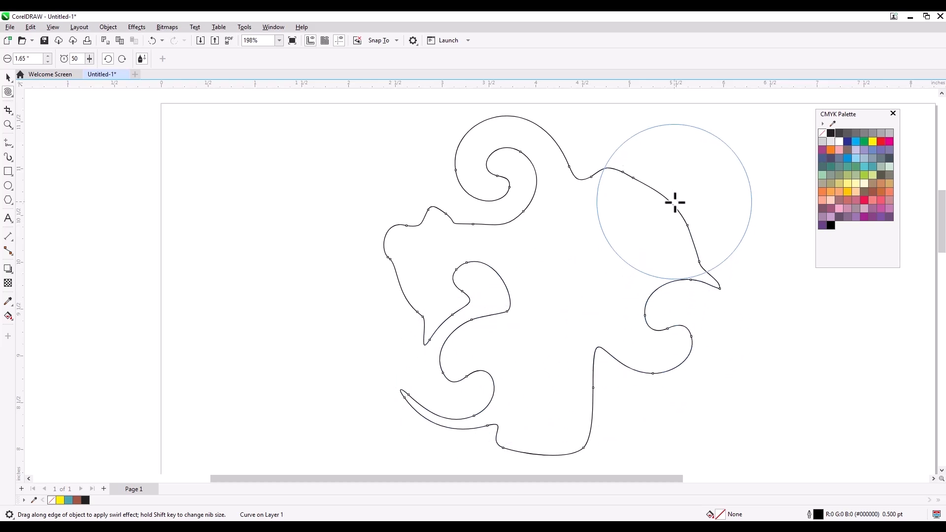
drag(673, 204, 674, 205)
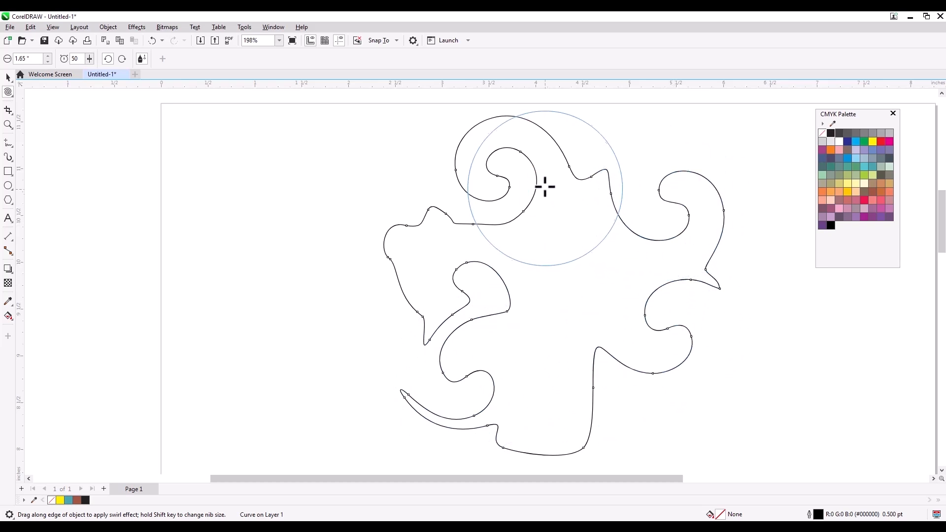
drag(561, 148, 562, 149)
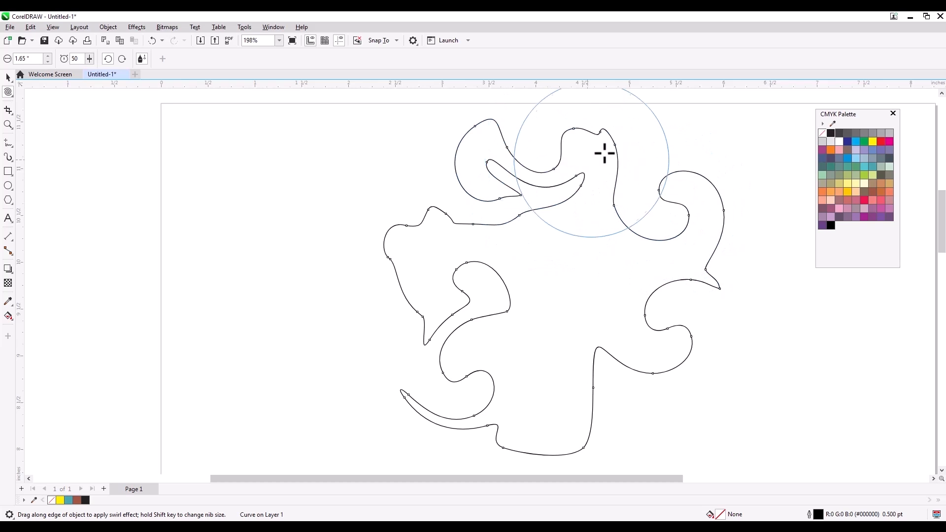
- With Attract and Repel, bulge the upper outline and pull its curls into rounded lobes
click(8, 93)
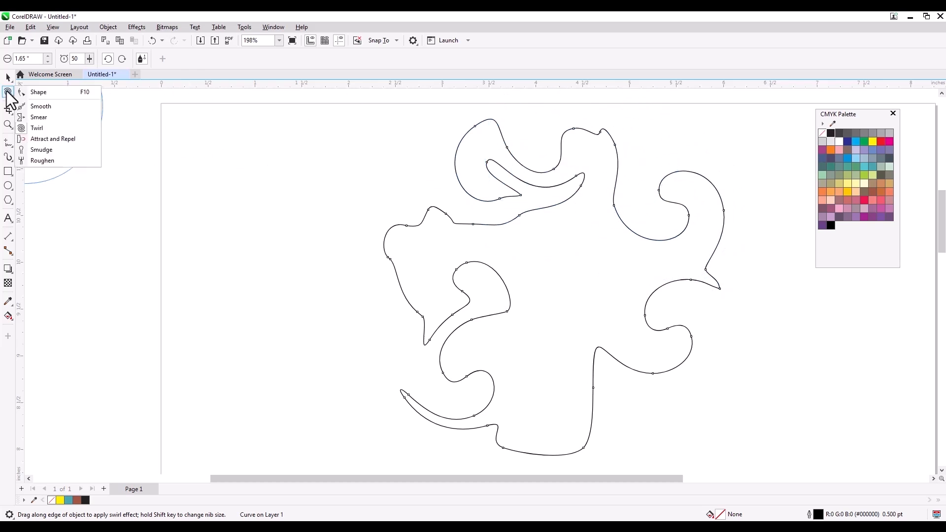
click(72, 139)
mouse_move(407, 289)
mouse_down()
mouse_move(450, 251)
mouse_move(467, 306)
mouse_move(542, 199)
mouse_move(549, 213)
mouse_up()
mouse_move(702, 281)
mouse_down()
mouse_move(683, 276)
mouse_move(722, 194)
mouse_move(703, 220)
mouse_move(724, 194)
mouse_move(642, 302)
mouse_move(530, 333)
mouse_move(502, 291)
mouse_move(431, 337)
mouse_move(397, 276)
mouse_move(422, 201)
mouse_move(220, 149)
mouse_up()
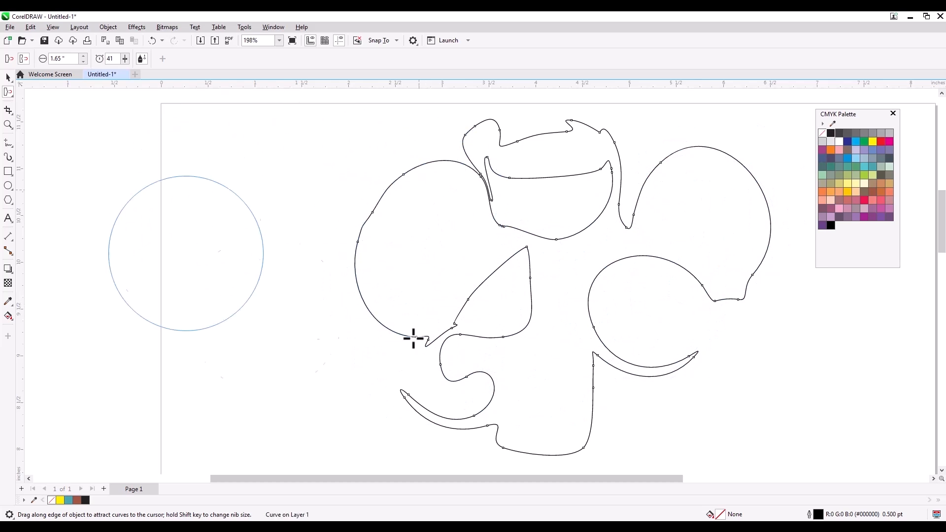
mouse_move(534, 268)
mouse_down()
mouse_move(525, 288)
mouse_move(541, 247)
mouse_up()
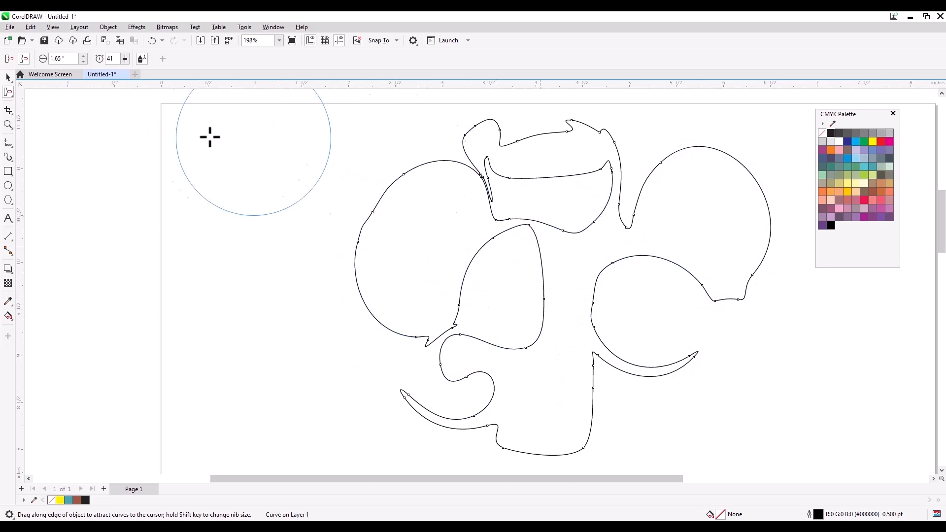
- Set the nib size to 1.55" and pull the lobe and leaf edges inward
click(82, 62)
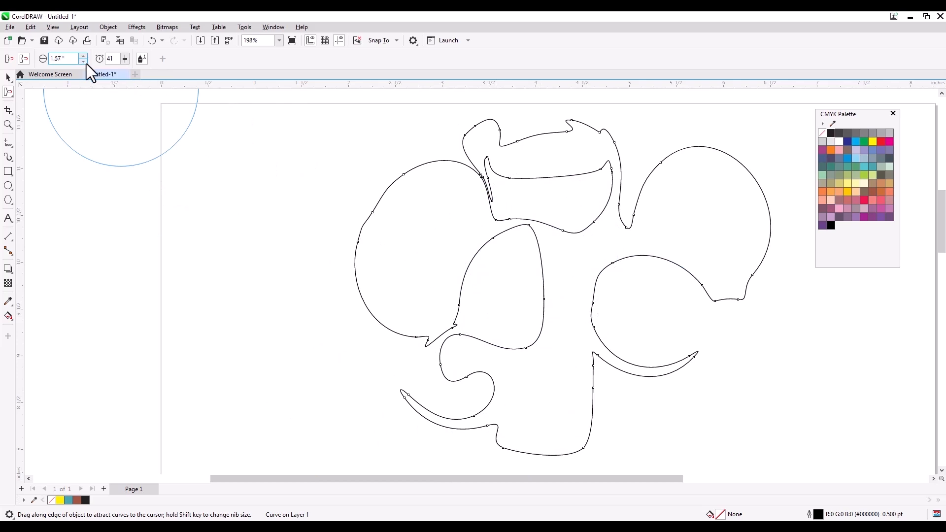
click(83, 62)
mouse_move(566, 289)
mouse_down()
mouse_move(538, 310)
mouse_move(536, 224)
mouse_move(564, 217)
mouse_move(431, 215)
mouse_move(428, 188)
mouse_move(492, 175)
mouse_move(475, 238)
mouse_up()
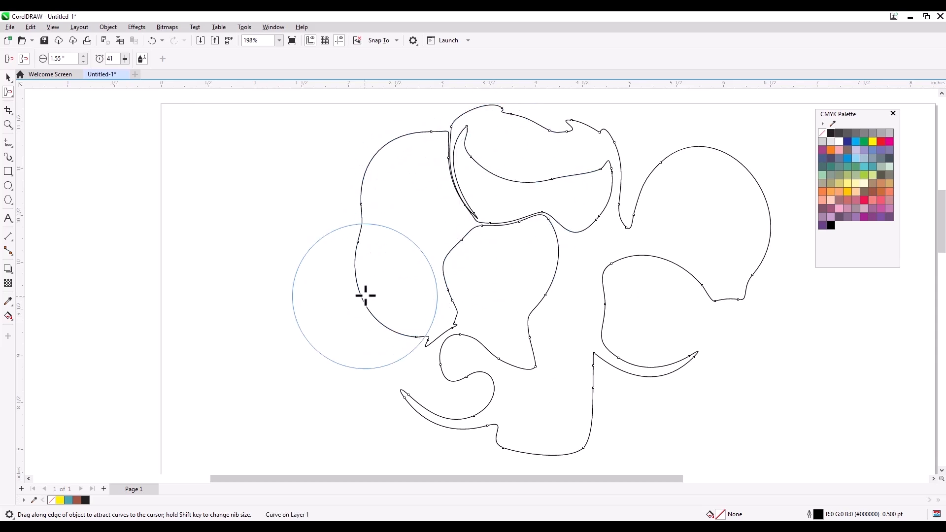
mouse_move(383, 306)
mouse_down()
mouse_move(418, 321)
mouse_move(417, 333)
mouse_move(439, 250)
mouse_up()
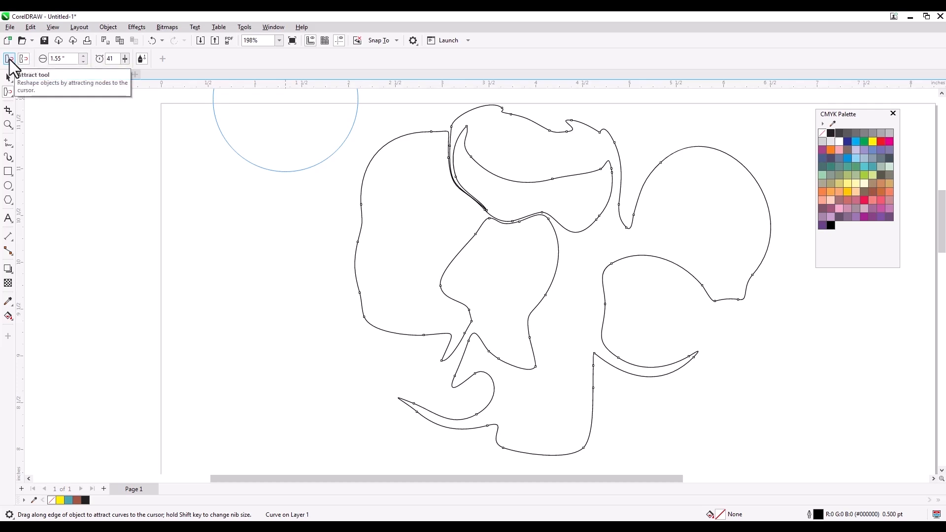
mouse_move(401, 260)
mouse_down()
mouse_move(387, 266)
mouse_move(399, 267)
mouse_move(391, 160)
mouse_move(426, 161)
mouse_move(402, 178)
mouse_move(433, 156)
mouse_move(600, 175)
mouse_move(624, 155)
mouse_move(786, 201)
mouse_up()
mouse_move(782, 245)
mouse_down()
mouse_move(743, 267)
mouse_move(755, 280)
mouse_move(708, 265)
mouse_move(688, 273)
mouse_move(723, 177)
mouse_move(407, 266)
mouse_move(413, 185)
mouse_up()
mouse_move(629, 350)
mouse_down()
mouse_move(684, 378)
mouse_move(641, 382)
mouse_up()
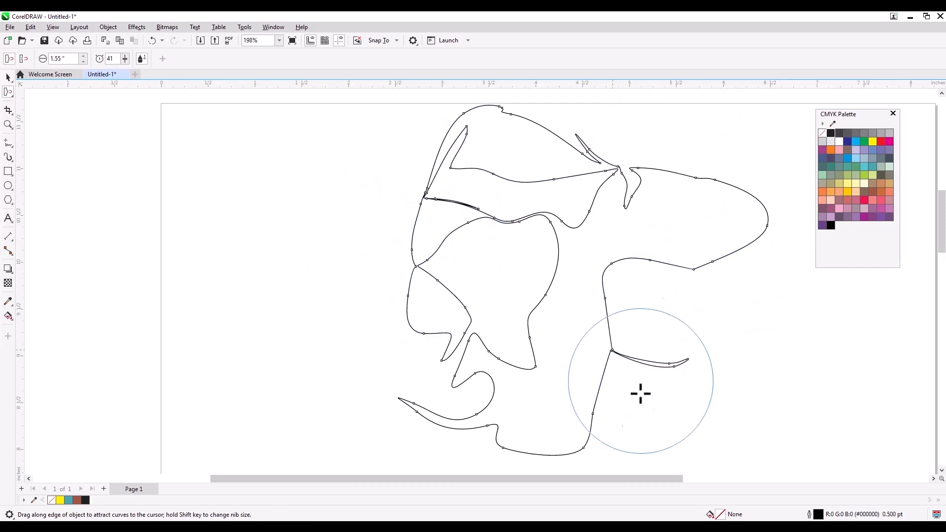
mouse_move(523, 428)
mouse_down()
mouse_move(509, 412)
mouse_move(416, 420)
mouse_move(443, 401)
mouse_move(463, 362)
mouse_move(452, 313)
mouse_move(414, 258)
mouse_move(460, 197)
mouse_move(483, 203)
mouse_move(566, 175)
mouse_move(640, 173)
mouse_move(724, 205)
mouse_move(666, 215)
mouse_move(766, 223)
mouse_move(741, 228)
mouse_up()
- Draw the remaining curves together into pointed tips, forming an angular winged shape
drag(395, 318, 427, 296)
drag(462, 404, 515, 315)
drag(665, 366, 604, 329)
drag(631, 180, 573, 212)
drag(597, 308, 545, 280)
drag(572, 436, 548, 341)
drag(550, 422, 549, 360)
mouse_move(650, 288)
mouse_down()
mouse_move(610, 276)
mouse_move(606, 286)
mouse_up()
drag(449, 237, 478, 249)
mouse_move(600, 197)
mouse_down()
mouse_move(583, 205)
mouse_move(545, 148)
mouse_move(532, 179)
mouse_up()
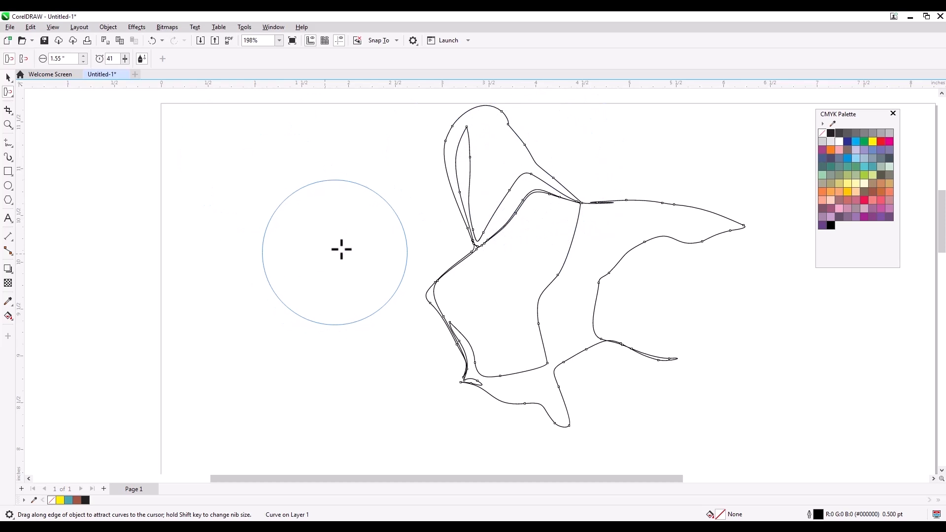
click(7, 94)
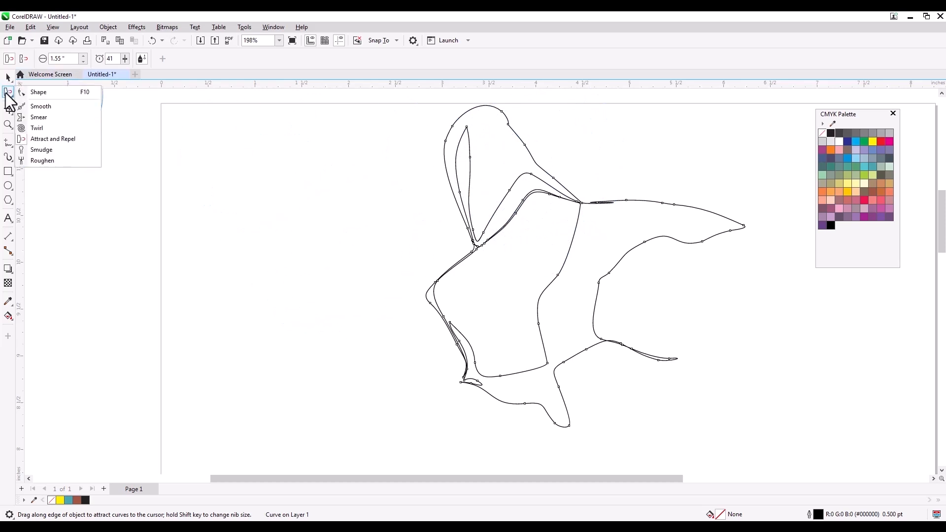
click(57, 153)
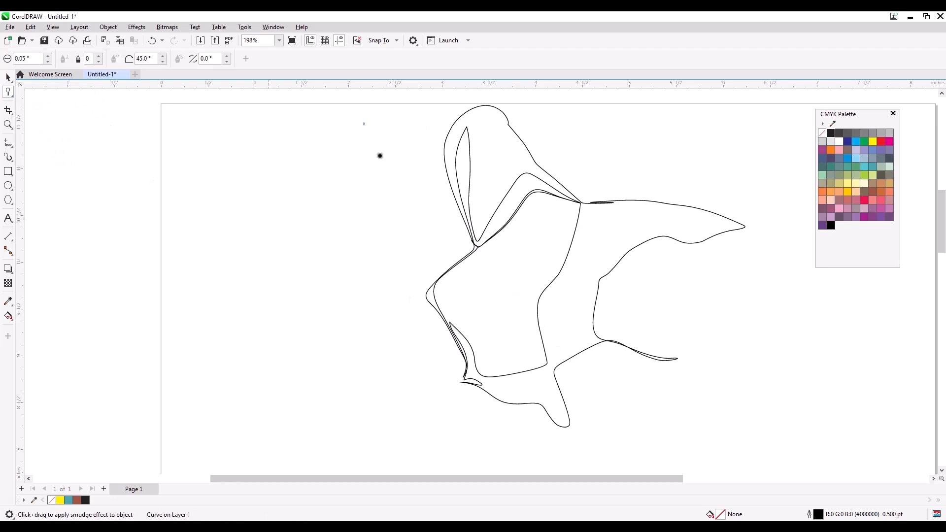
- Smudge thin spikes out of the top and lower-right of the outline
drag(529, 163, 541, 134)
drag(613, 203, 626, 167)
mouse_move(613, 249)
mouse_down()
mouse_move(626, 318)
mouse_move(602, 355)
mouse_up()
- Select the distorted curve and delete it, leaving the page empty
click(11, 81)
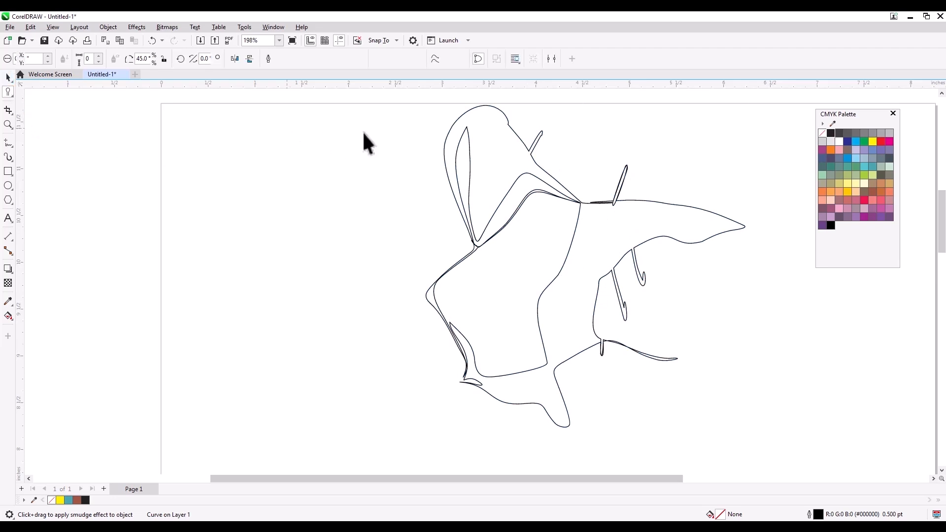
click(285, 128)
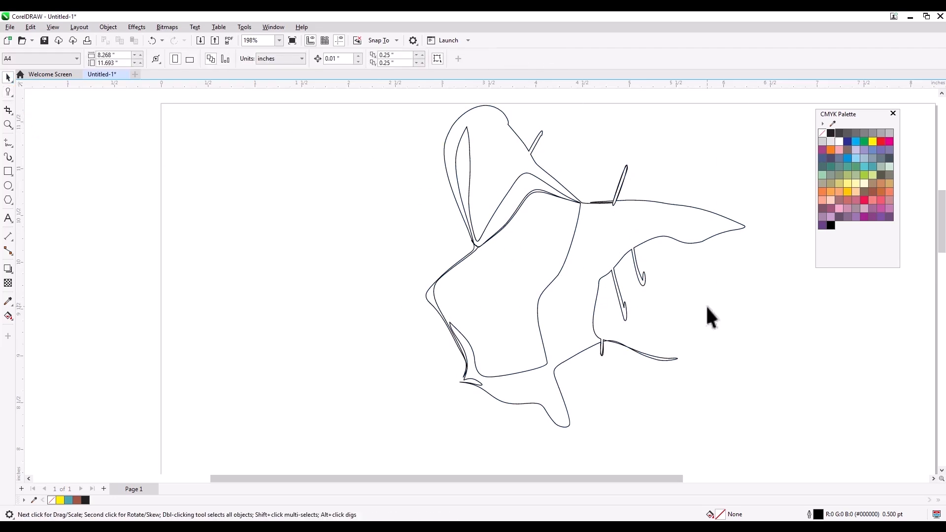
click(577, 203)
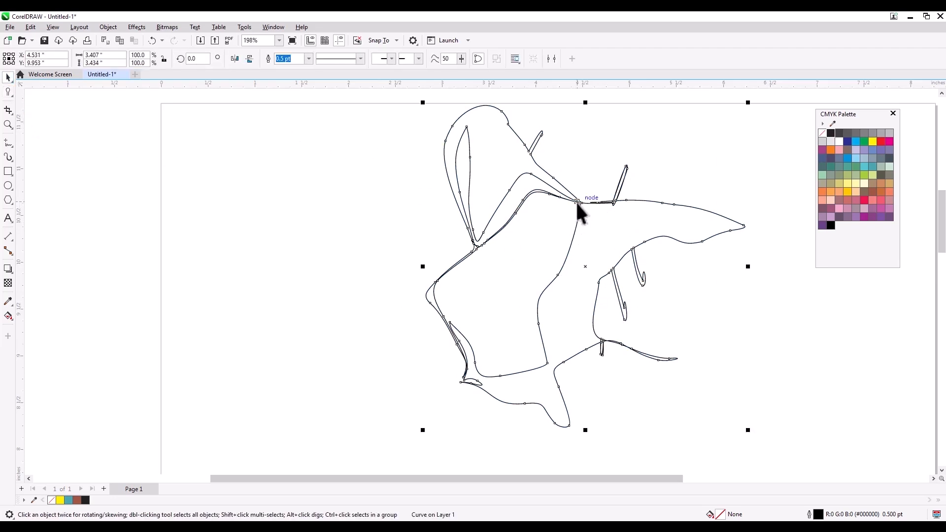
key(Delete)
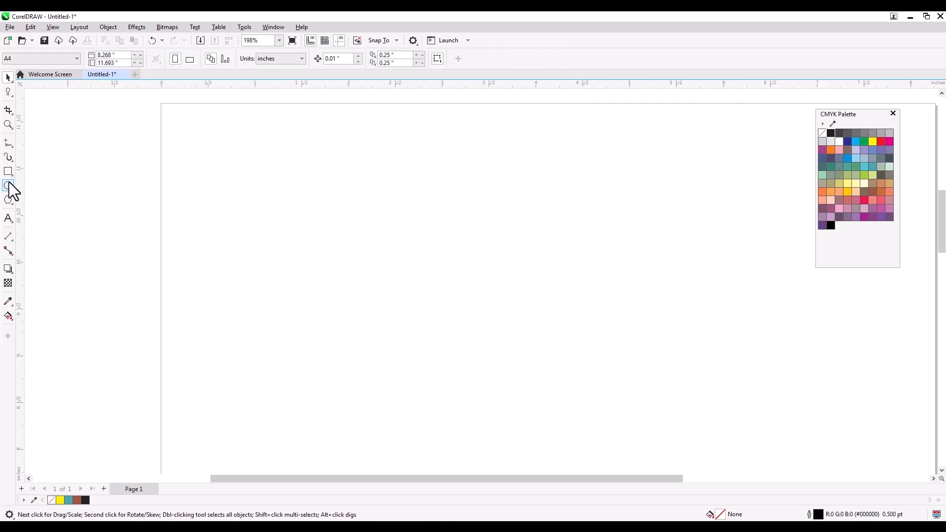
- Draw a large ellipse and make a smaller brown copy beside it
click(8, 186)
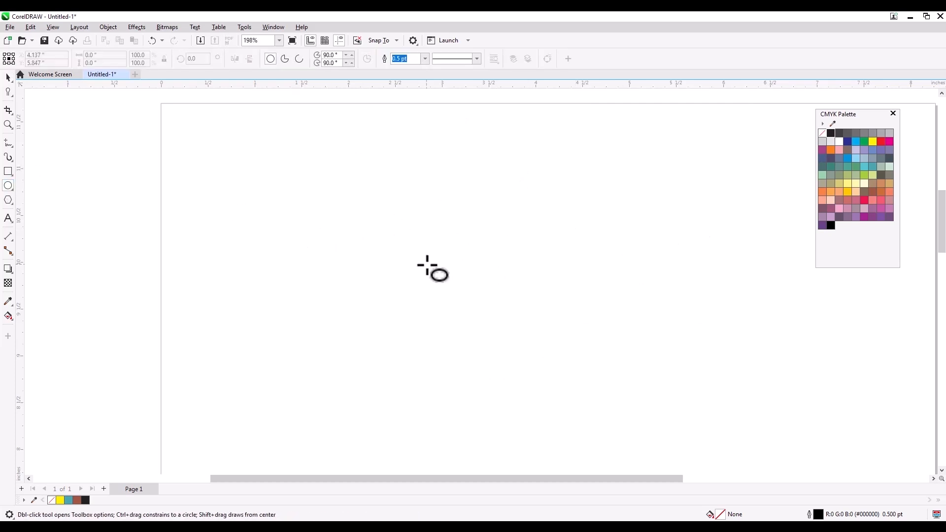
drag(380, 200, 480, 321)
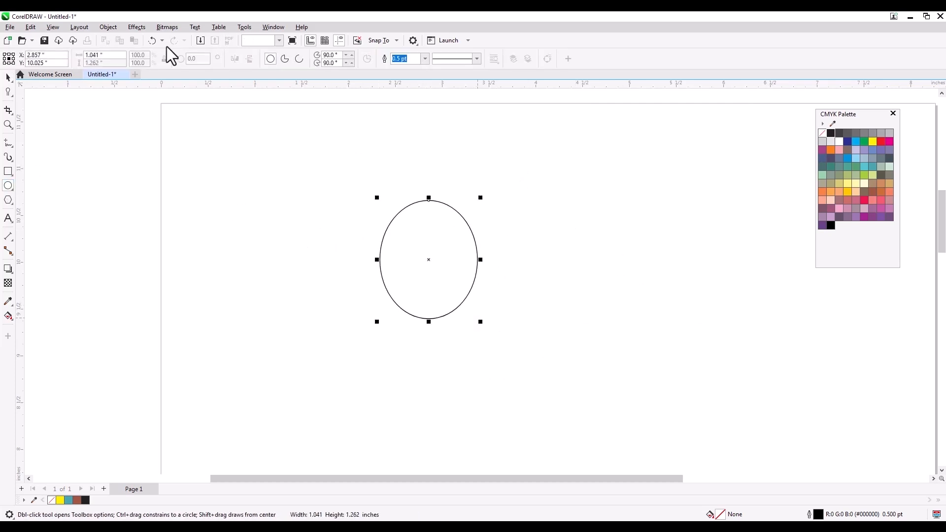
click(7, 78)
drag(437, 244, 538, 233)
drag(583, 186, 557, 252)
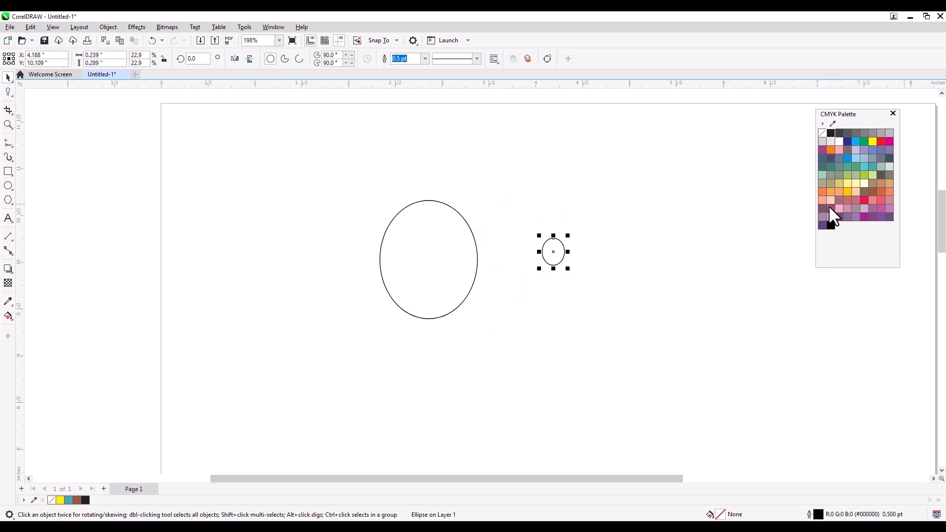
click(871, 192)
- Copy the brown ellipse in black, scale the brown one down, and centre it on the black one
drag(560, 254, 622, 256)
right_click(622, 256)
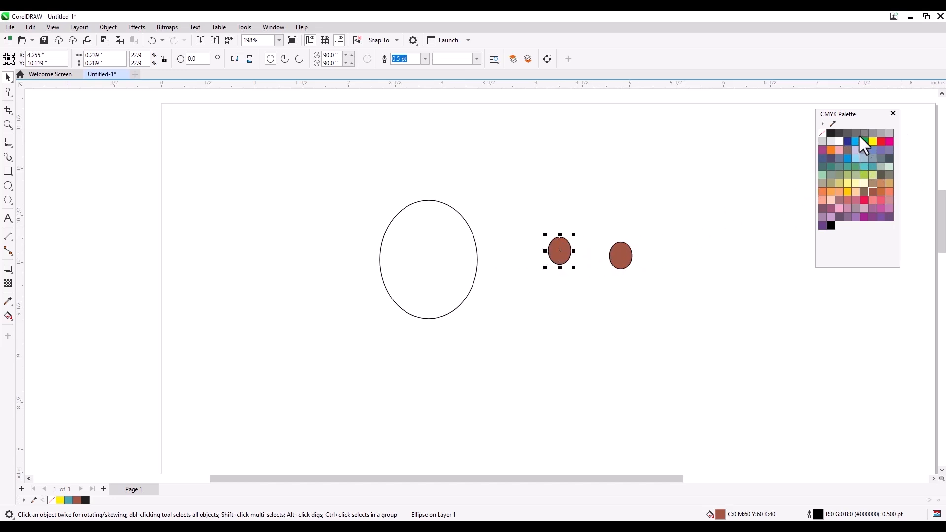
click(831, 132)
drag(637, 237, 564, 250)
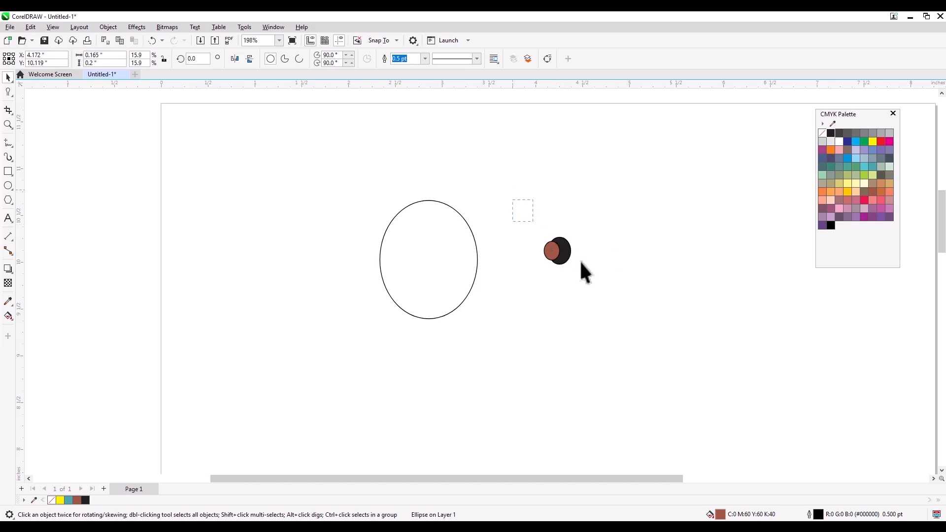
drag(592, 278, 592, 279)
key(c)
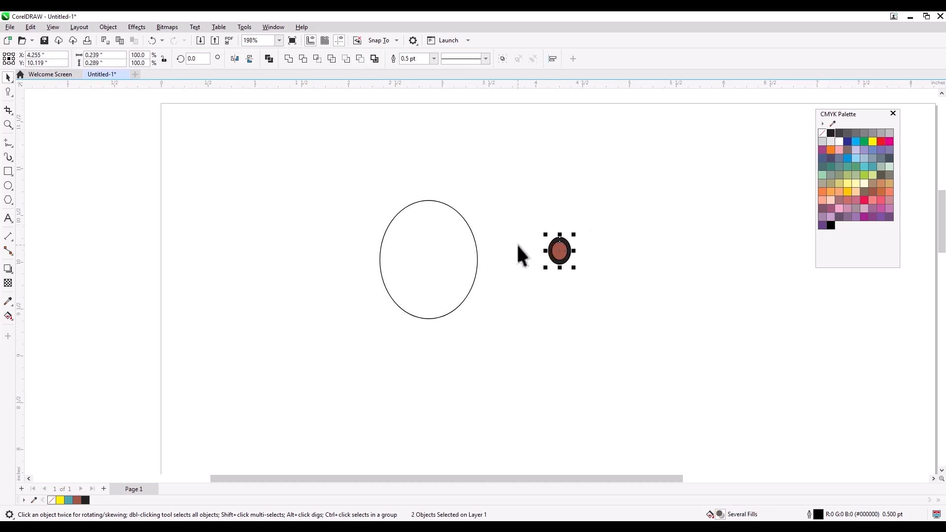
click(601, 259)
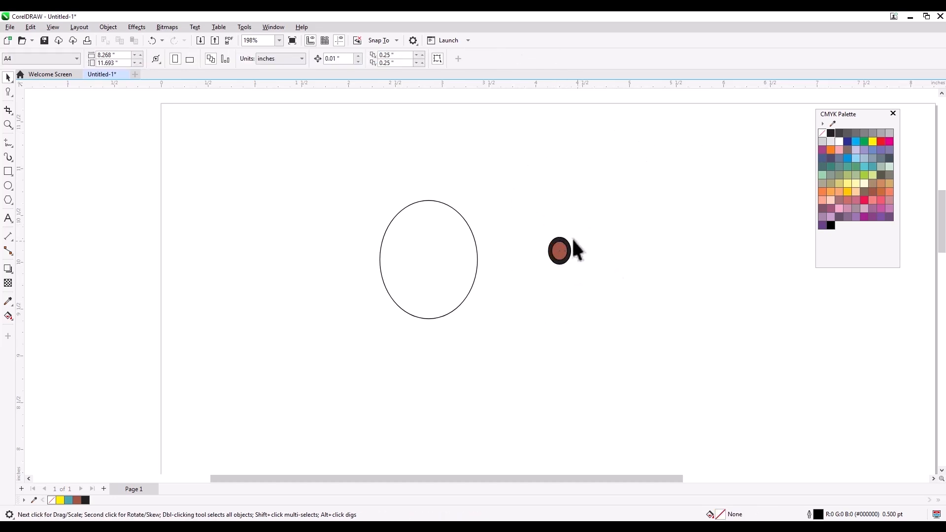
- Add two small white highlight ellipses onto the brown eye
click(559, 250)
click(781, 185)
mouse_move(560, 250)
mouse_down()
mouse_move(610, 236)
mouse_move(575, 270)
mouse_move(554, 253)
mouse_up()
right_click(610, 238)
click(838, 142)
click(612, 222)
scroll(538, 238, up, 1)
scroll(552, 249, up, 2)
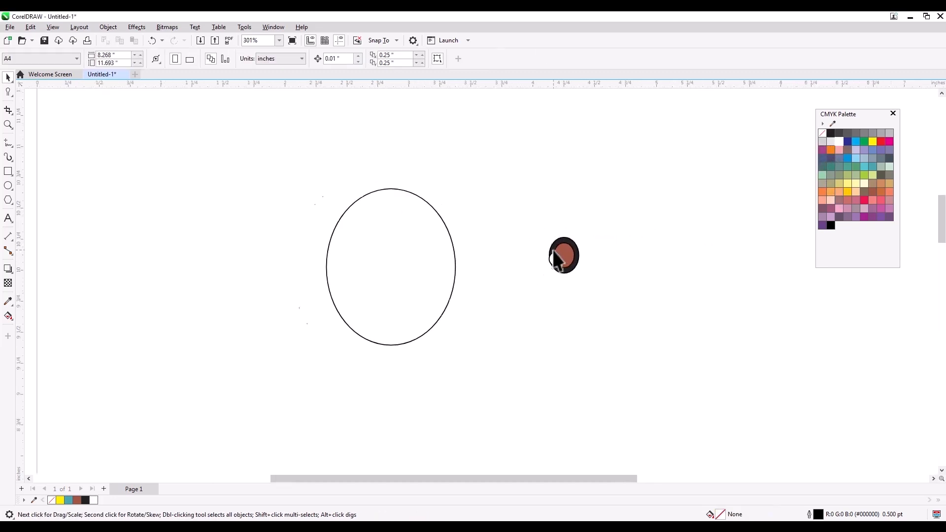
click(556, 261)
drag(573, 253, 574, 254)
right_click(574, 255)
- Remove the eye's outline, shrink it to about three quarters, and copy it to the face's right
drag(528, 211, 568, 246)
right_click(820, 132)
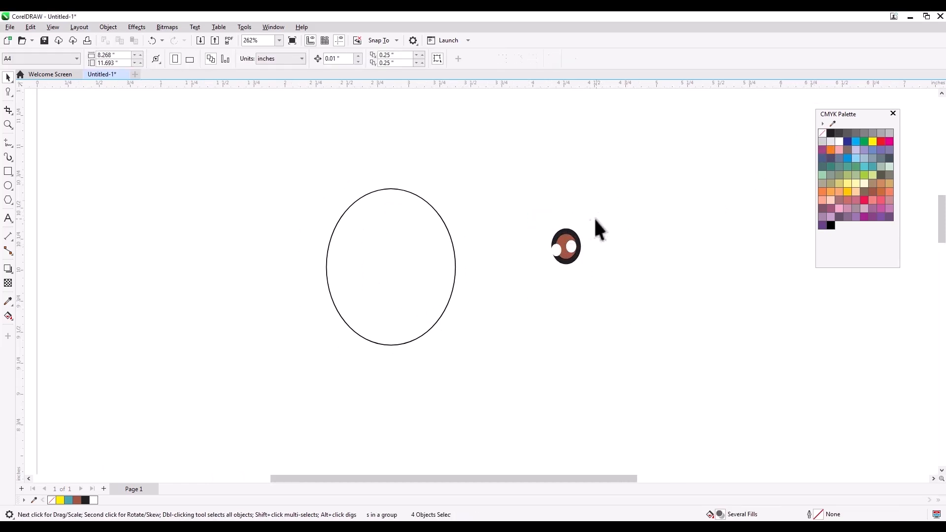
drag(584, 226, 421, 261)
right_click(421, 261)
click(645, 244)
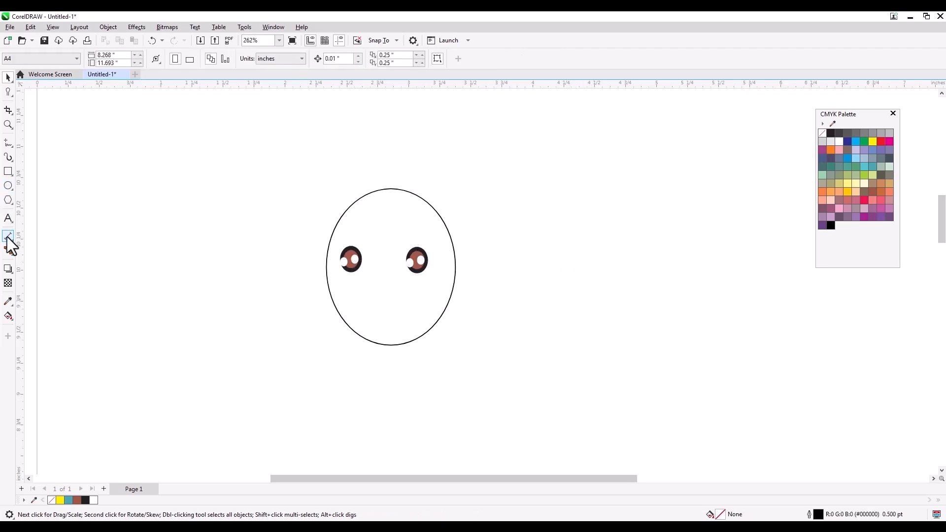
- Draw a narrow red ellipse and place a slightly smaller copy over it
click(8, 185)
mouse_move(499, 225)
mouse_down()
mouse_move(543, 294)
mouse_move(546, 275)
mouse_move(537, 279)
mouse_move(575, 240)
mouse_up()
right_click(575, 241)
drag(600, 211, 593, 221)
click(528, 249)
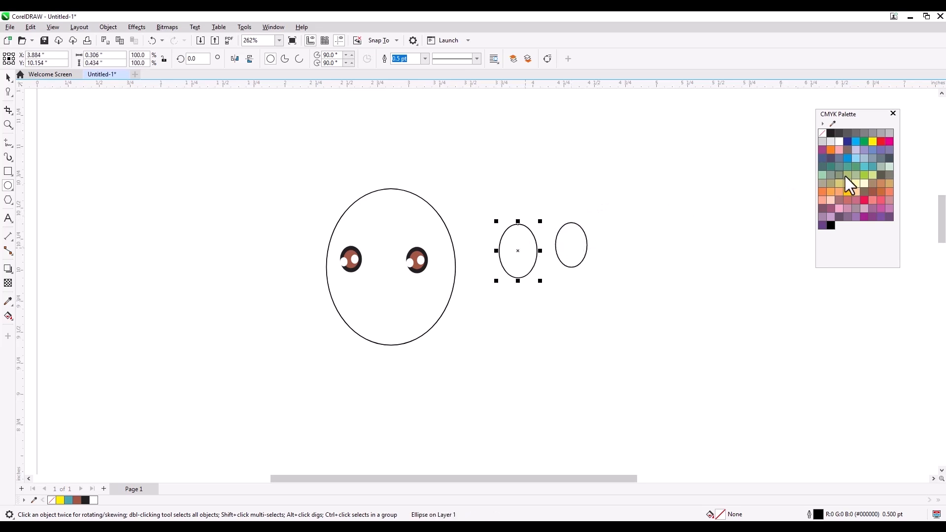
click(881, 141)
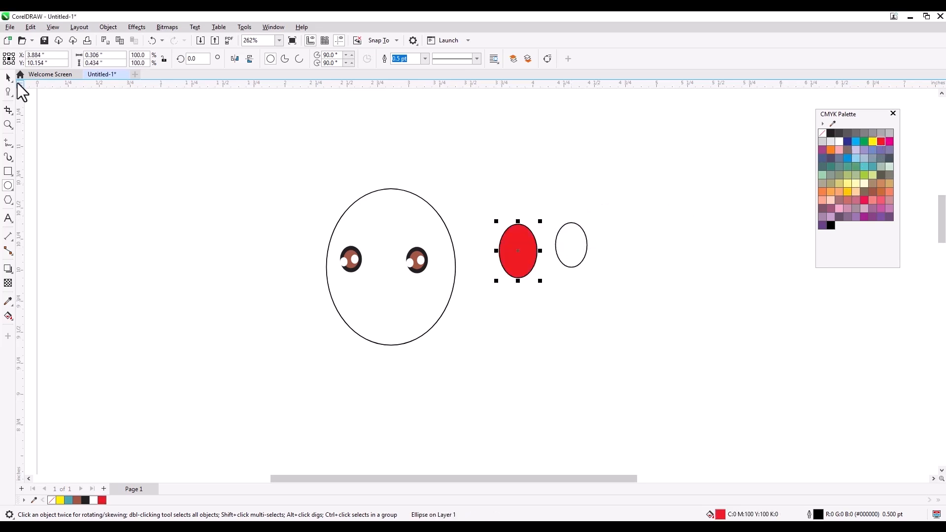
drag(582, 241, 499, 254)
- Fill the inner ellipse black, centre it in the red one, and move the mouth below the eyes
click(563, 218)
click(528, 247)
click(835, 134)
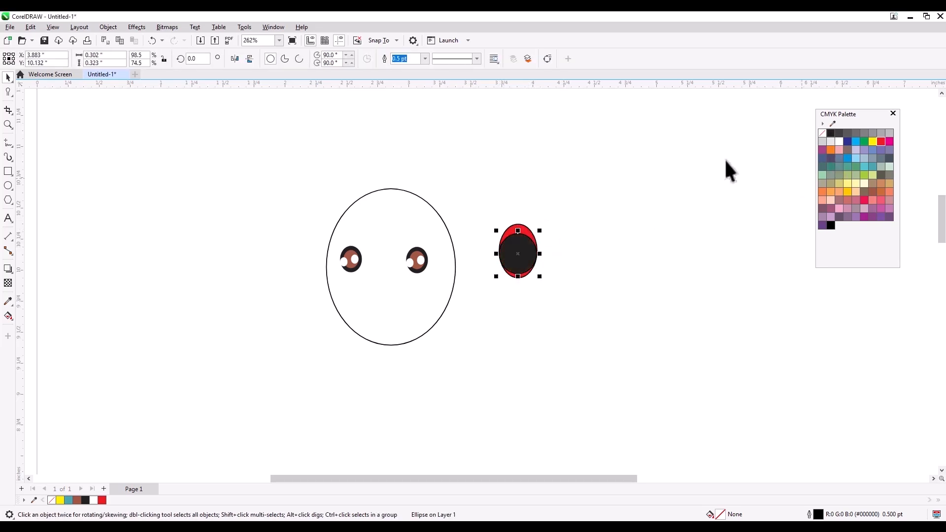
drag(471, 197, 601, 348)
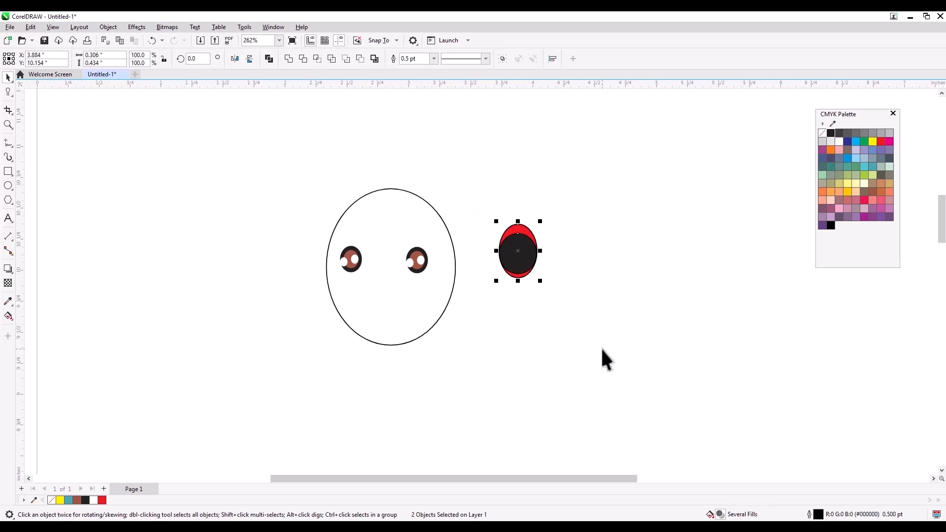
key(e)
click(568, 301)
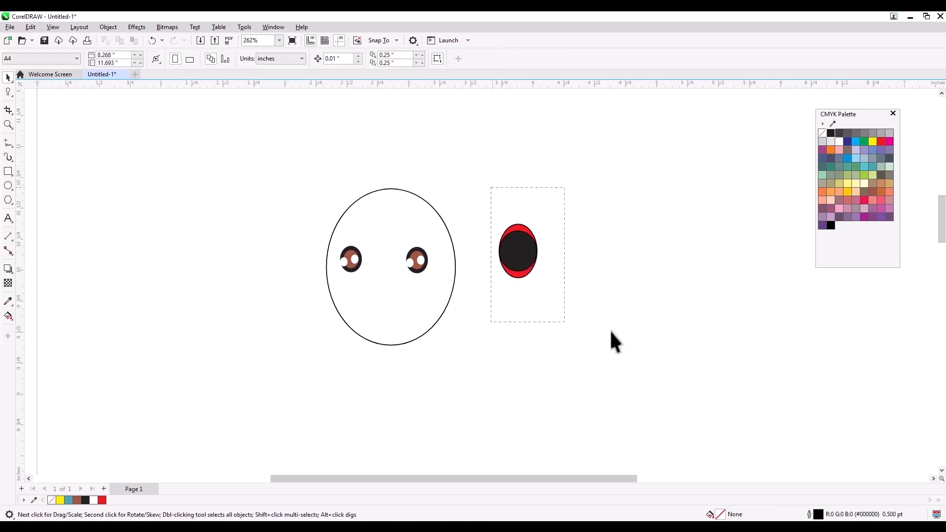
drag(611, 331, 565, 322)
drag(519, 266, 385, 318)
click(480, 321)
click(374, 217)
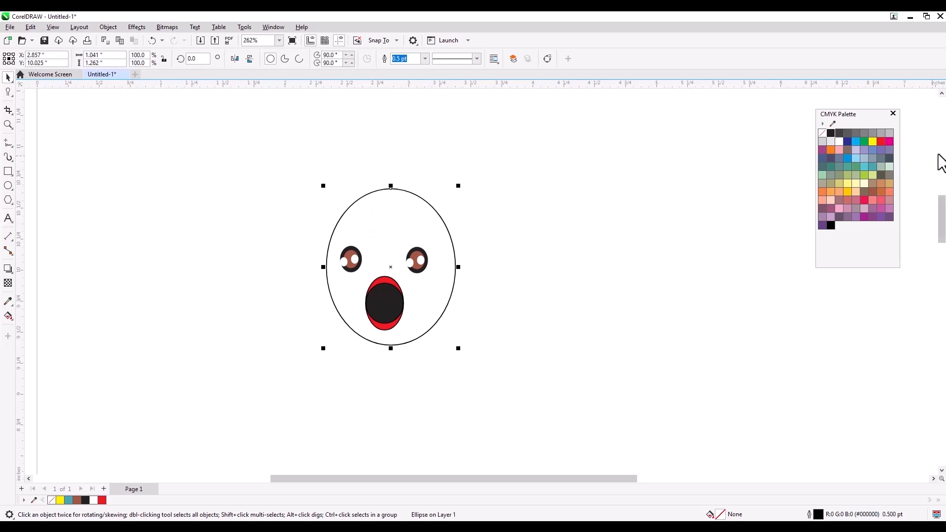
- Fill the face oval salmon (C:0 M:60 Y:60 K:0) after trying tan and Gold
click(890, 183)
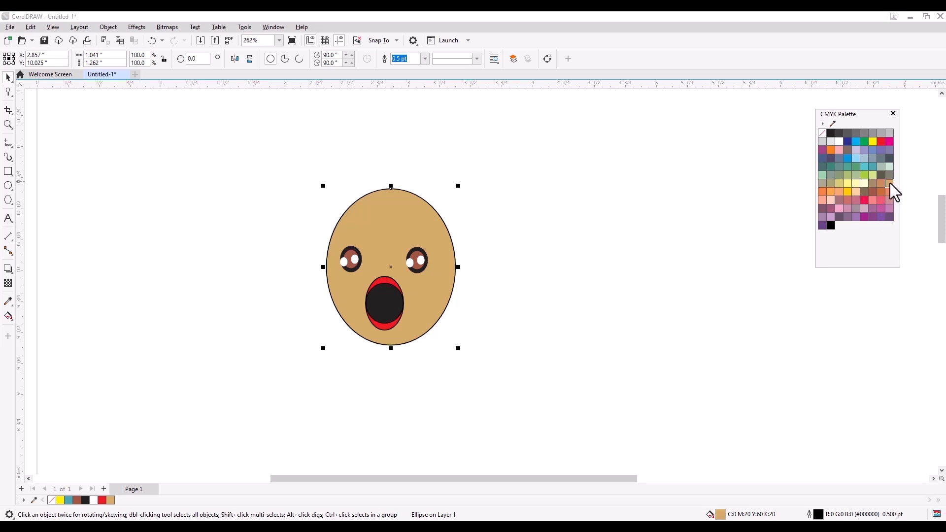
drag(890, 182, 925, 196)
click(724, 213)
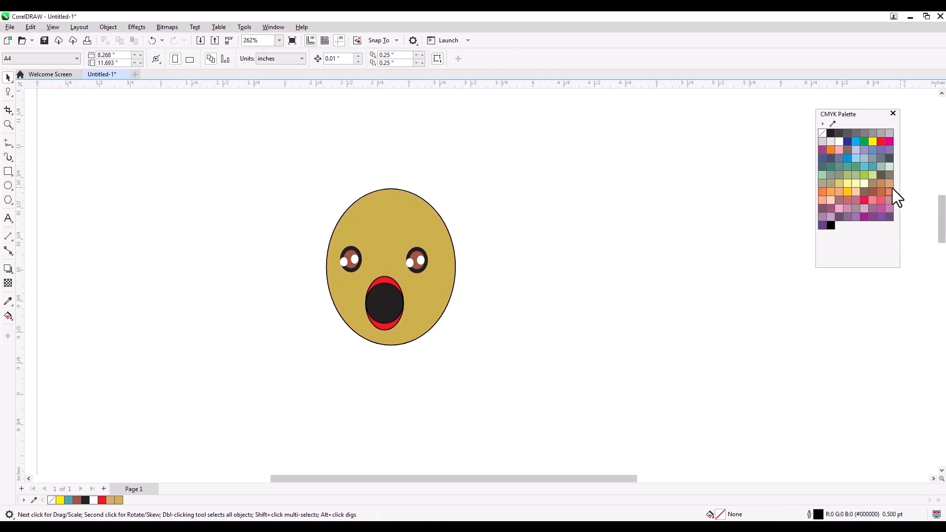
click(888, 192)
click(566, 199)
- Move the whole face right and nudge the eyes and mouth into position
drag(246, 139, 482, 362)
drag(420, 310, 468, 311)
click(518, 280)
drag(495, 340, 496, 341)
drag(442, 306, 439, 302)
click(598, 288)
click(436, 297)
click(449, 218)
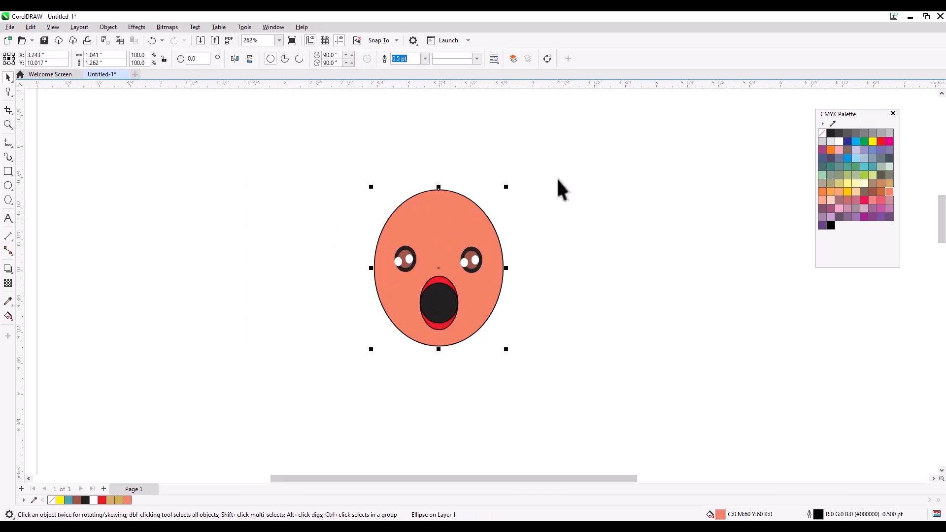
click(8, 93)
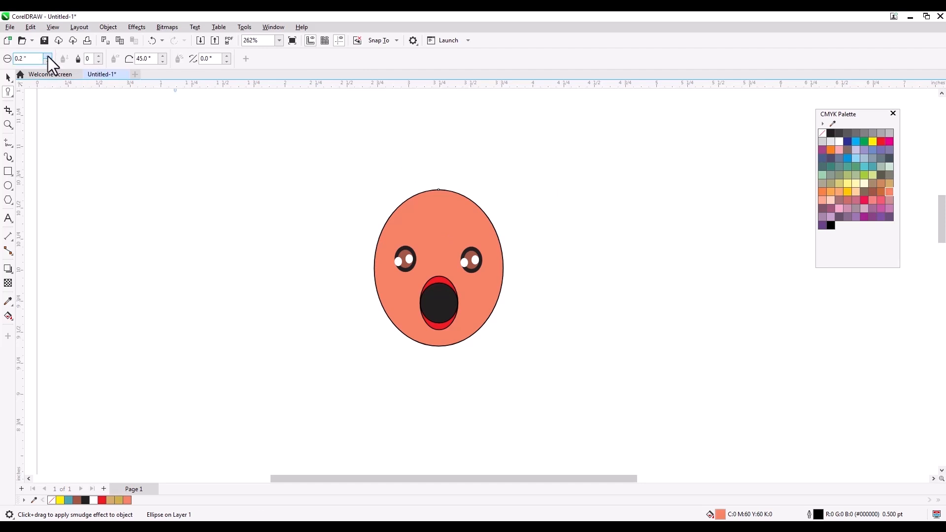
- With a 0.29" smudge nib, pull horns and branches from the face's top and sides
click(48, 57)
mouse_move(451, 195)
mouse_down()
mouse_move(390, 164)
mouse_move(384, 128)
mouse_up()
mouse_move(469, 217)
mouse_down()
mouse_move(488, 200)
mouse_move(496, 169)
mouse_up()
drag(483, 238, 564, 211)
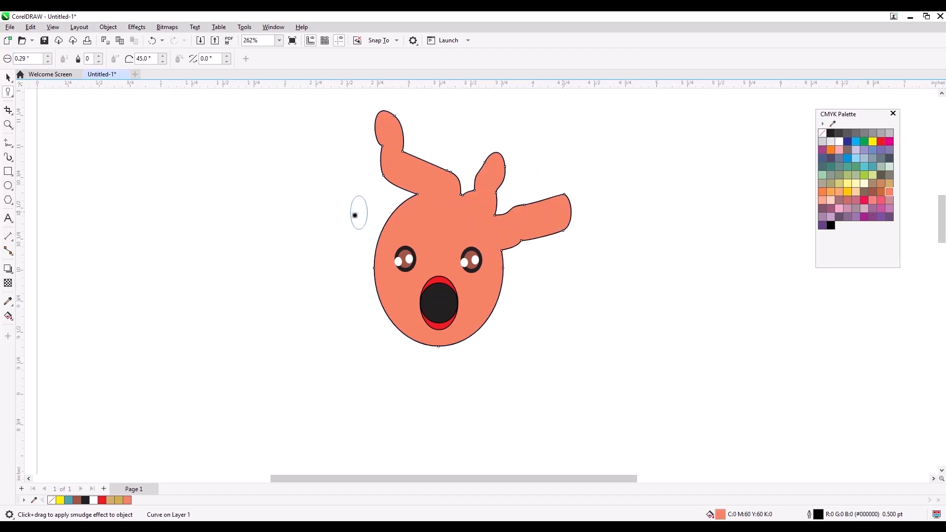
drag(395, 213, 331, 196)
mouse_move(380, 247)
mouse_down()
mouse_move(362, 237)
mouse_move(320, 243)
mouse_up()
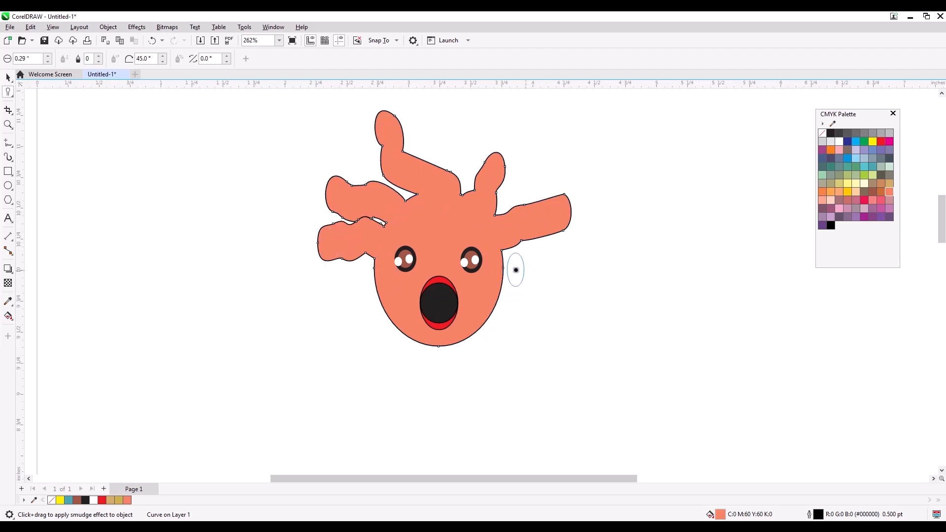
drag(503, 265, 528, 266)
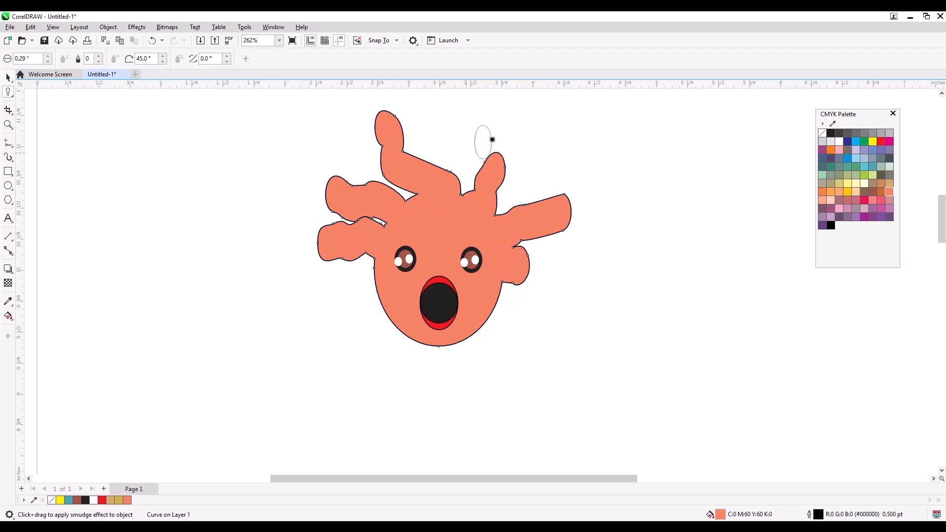
- Reduce the nib to 0.17" and add thin branches near the head's top
click(47, 62)
mouse_move(452, 173)
mouse_down()
mouse_move(450, 131)
mouse_move(474, 188)
mouse_move(466, 177)
mouse_up()
drag(517, 207, 524, 181)
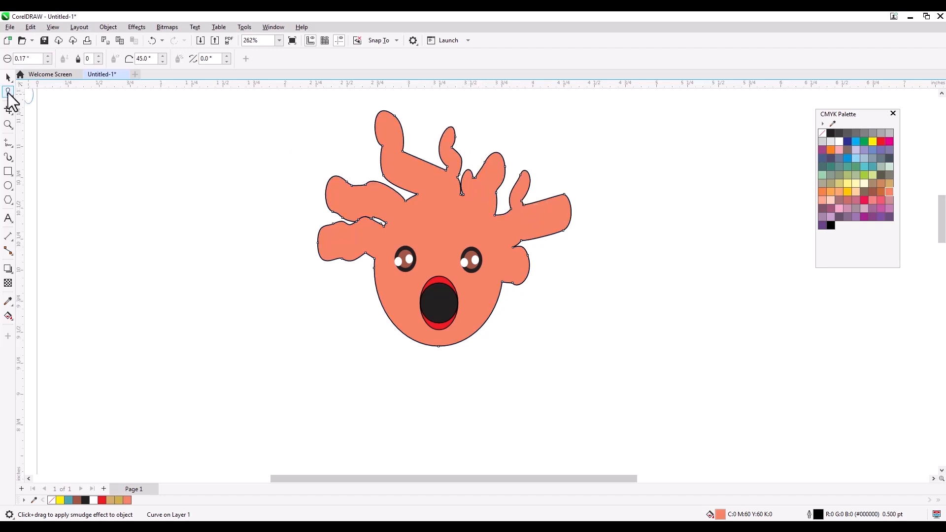
click(8, 77)
key(Escape)
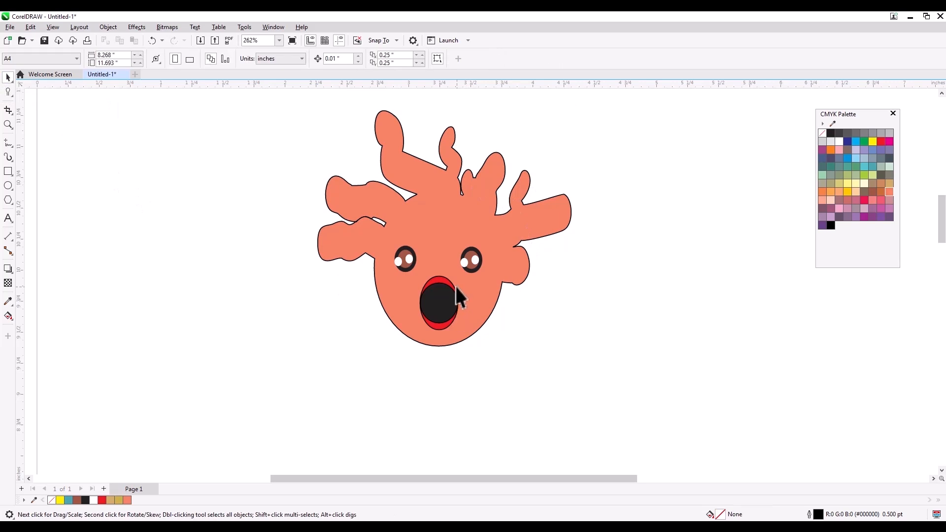
- Zoom out and delete the antlered face drawing
scroll(325, 273, down, 1)
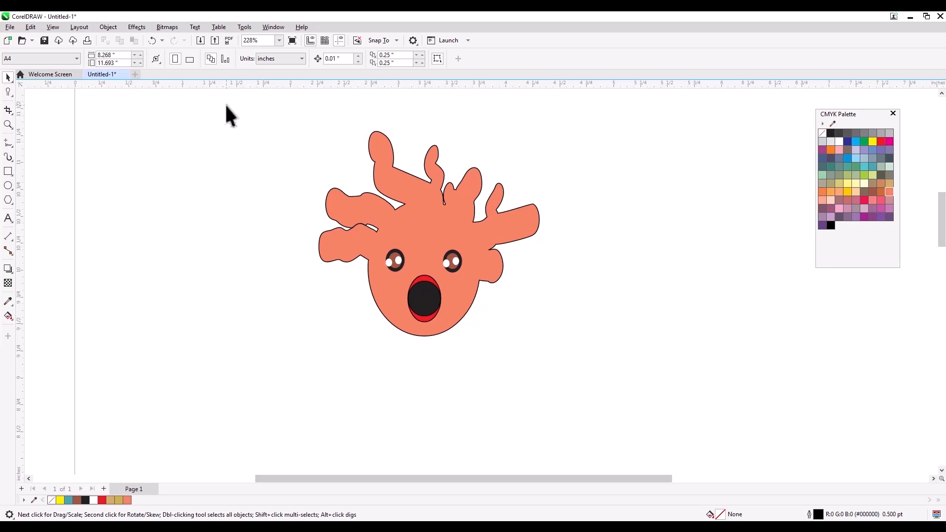
drag(619, 391, 618, 393)
key(Delete)
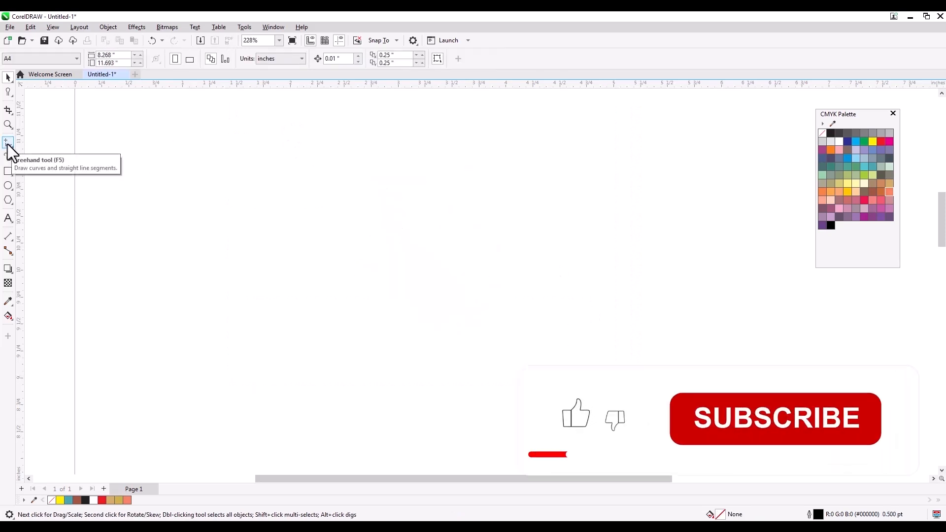
- Choose the Roughen effect, then switch to the Rectangle tool
click(8, 92)
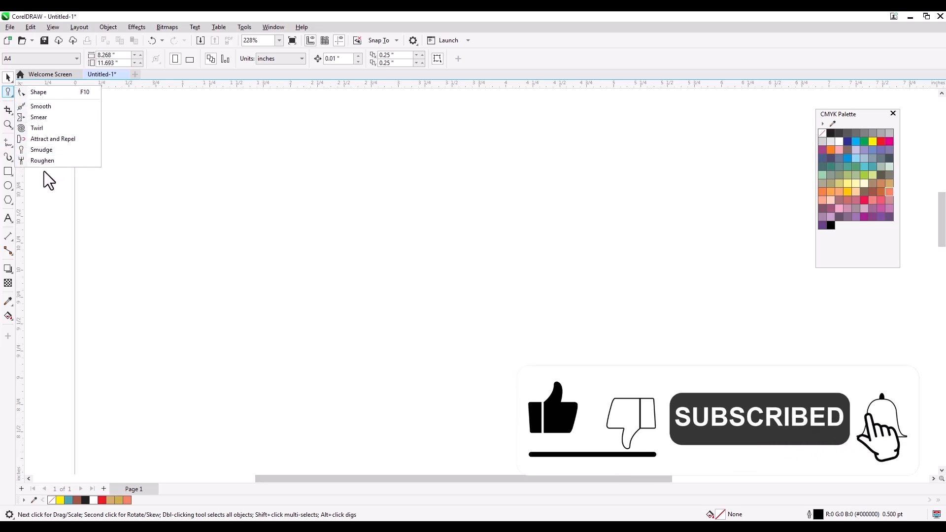
click(58, 160)
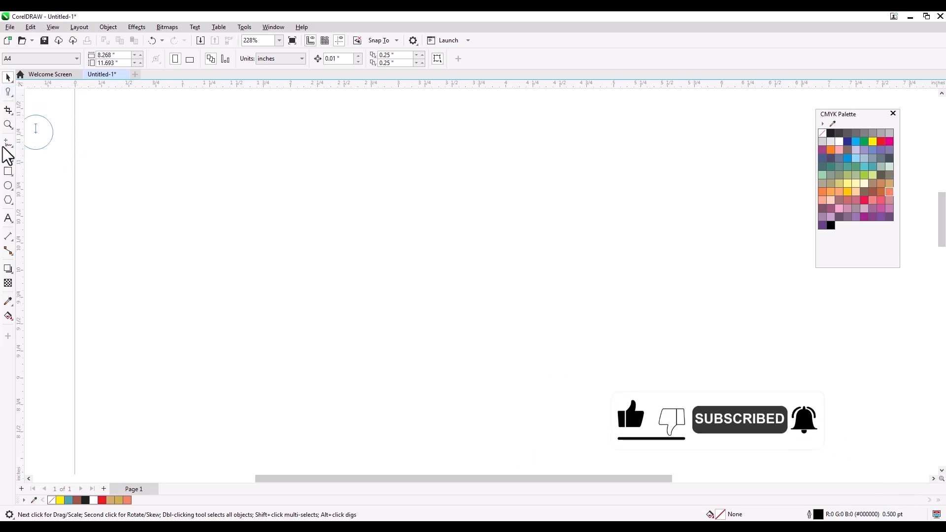
click(8, 171)
drag(273, 158, 627, 343)
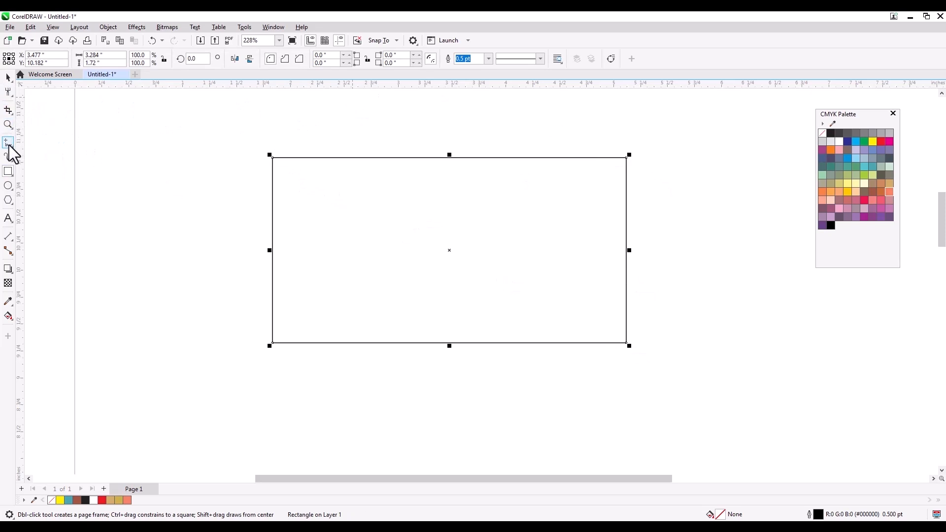
click(8, 92)
mouse_move(407, 160)
mouse_down()
mouse_move(426, 148)
mouse_move(616, 156)
mouse_move(631, 204)
mouse_move(629, 327)
mouse_move(586, 348)
mouse_move(434, 343)
mouse_up()
mouse_move(307, 158)
mouse_down()
mouse_move(291, 158)
mouse_move(270, 197)
mouse_move(273, 331)
mouse_move(320, 342)
mouse_move(450, 338)
mouse_up()
drag(347, 177, 432, 171)
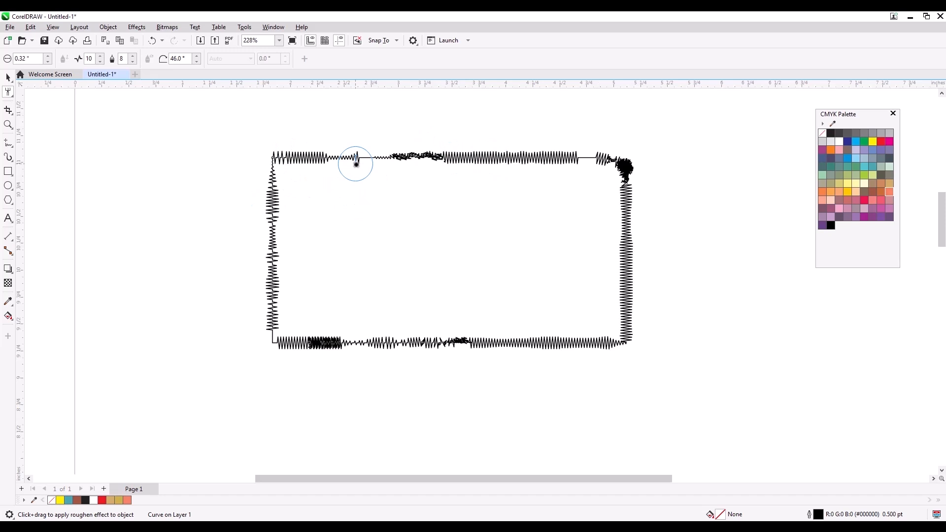
click(8, 77)
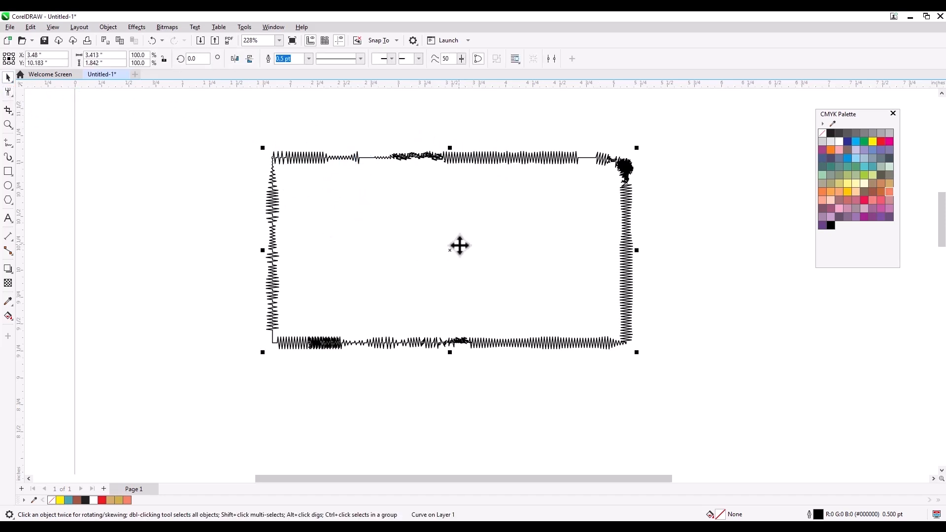
key(Delete)
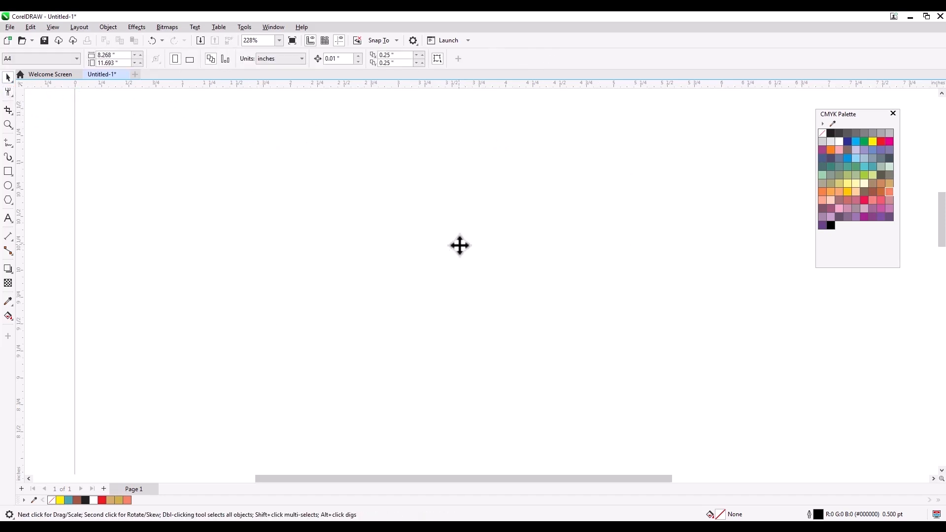